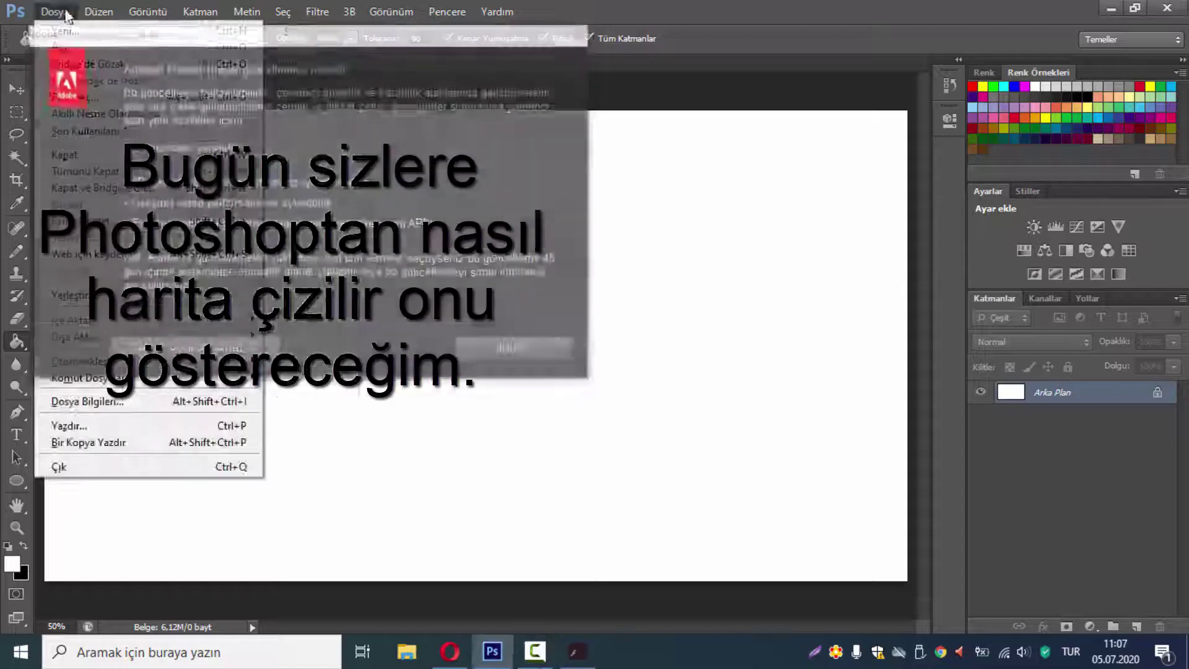
# Try placing the balkan-savasi-oncesinde-balkanlar.webp map and dismiss the could-not-place error
pyautogui.click(573, 36)
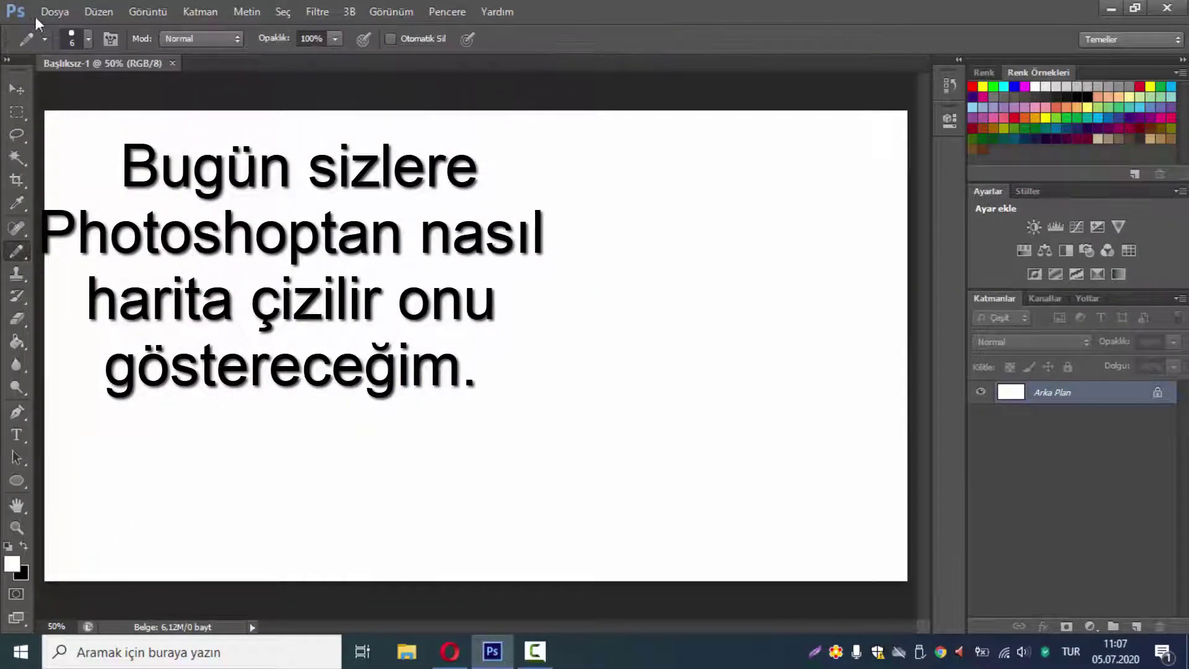
pyautogui.click(55, 11)
pyautogui.click(182, 296)
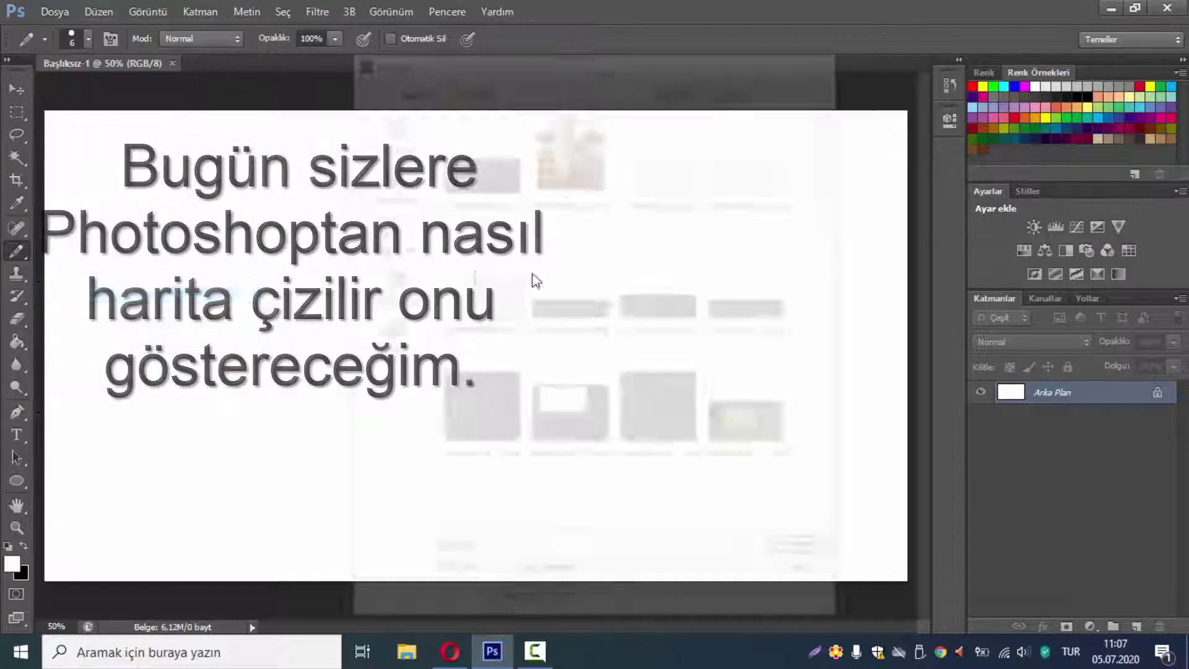
pyautogui.click(388, 177)
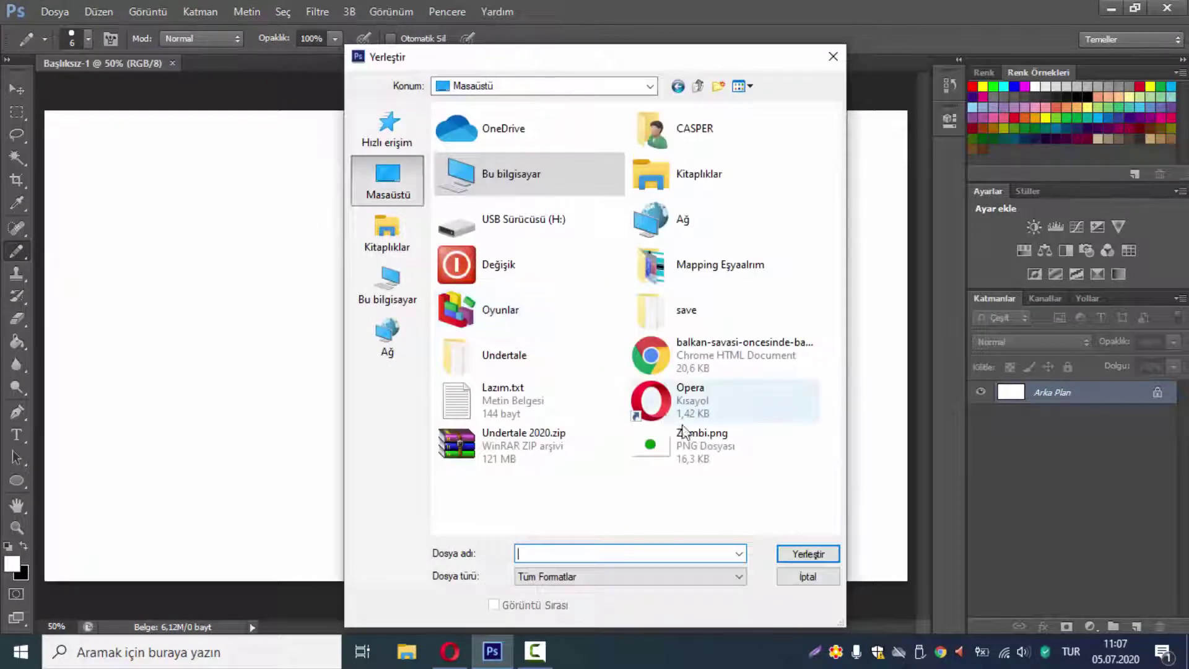
pyautogui.doubleClick(754, 370)
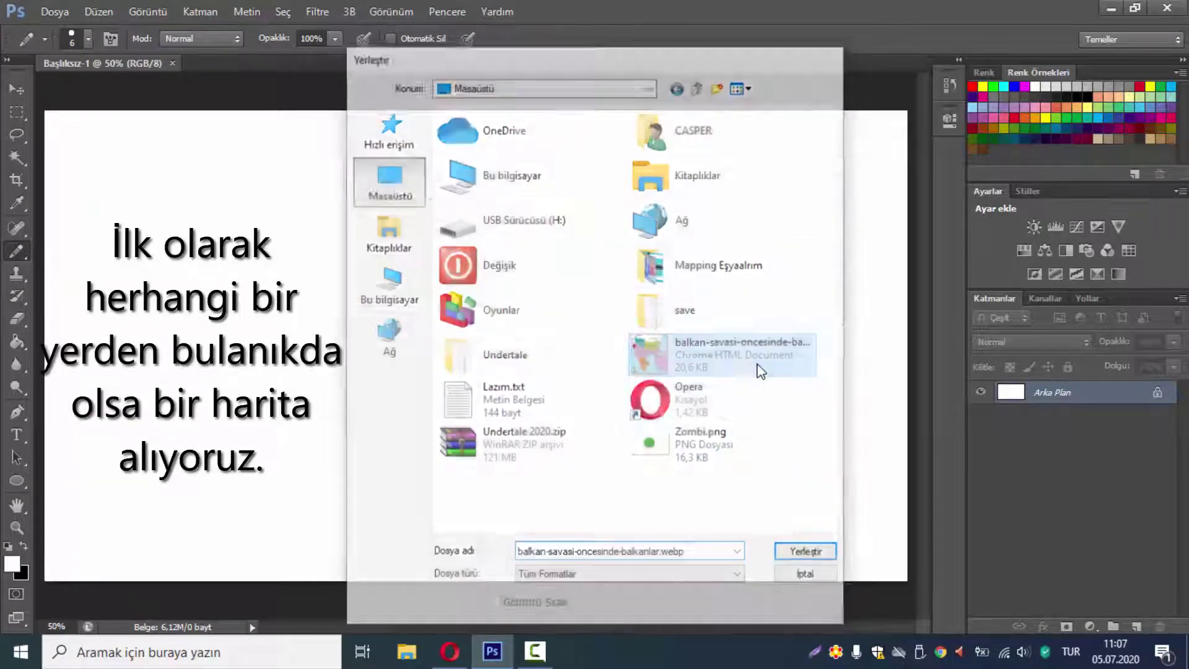
pyautogui.click(595, 265)
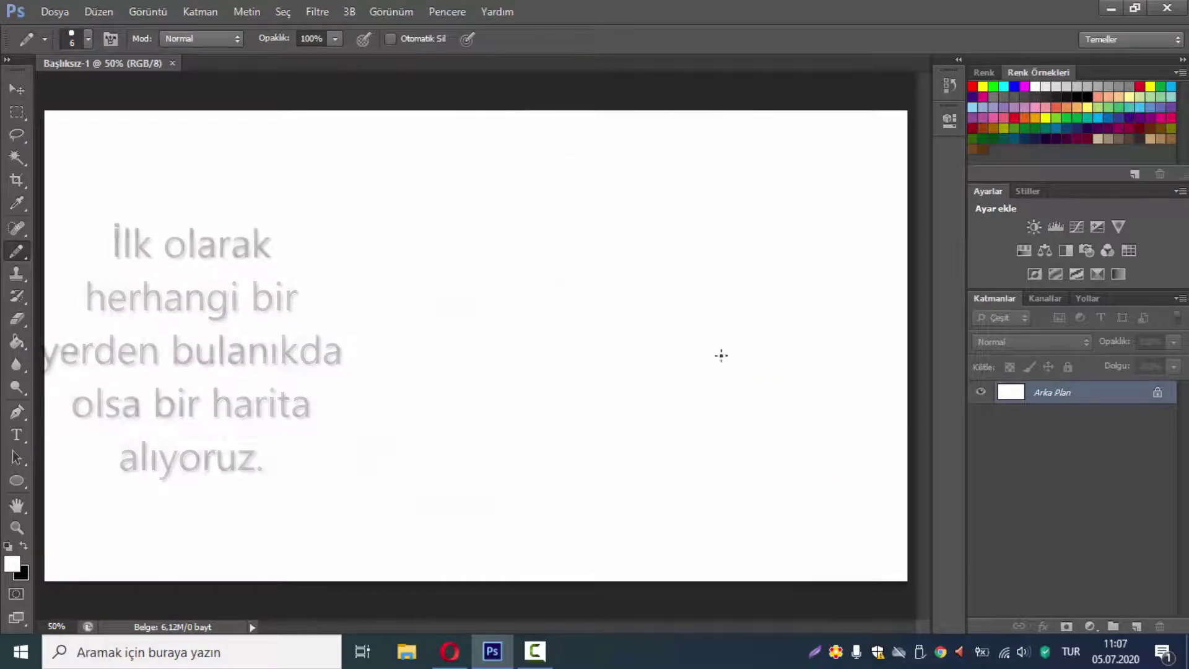
# Place a map screenshot from the Documents > Lightshot folder instead
pyautogui.click(55, 11)
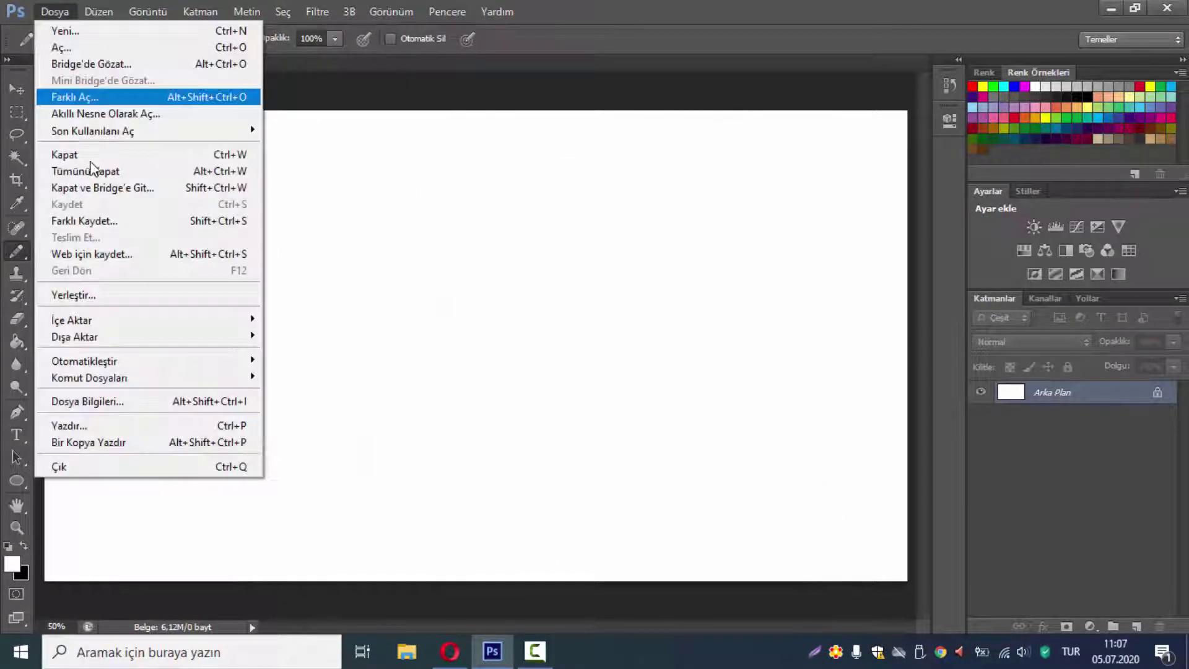
pyautogui.click(102, 292)
pyautogui.click(395, 176)
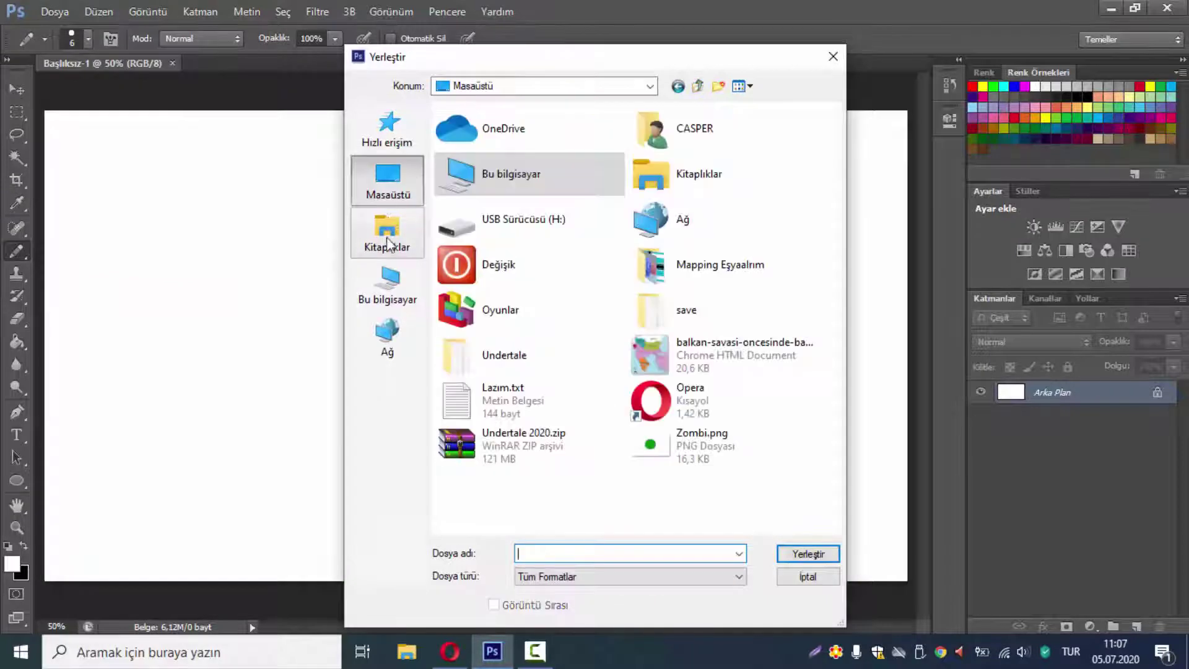
pyautogui.click(388, 281)
pyautogui.click(387, 234)
pyautogui.doubleClick(508, 130)
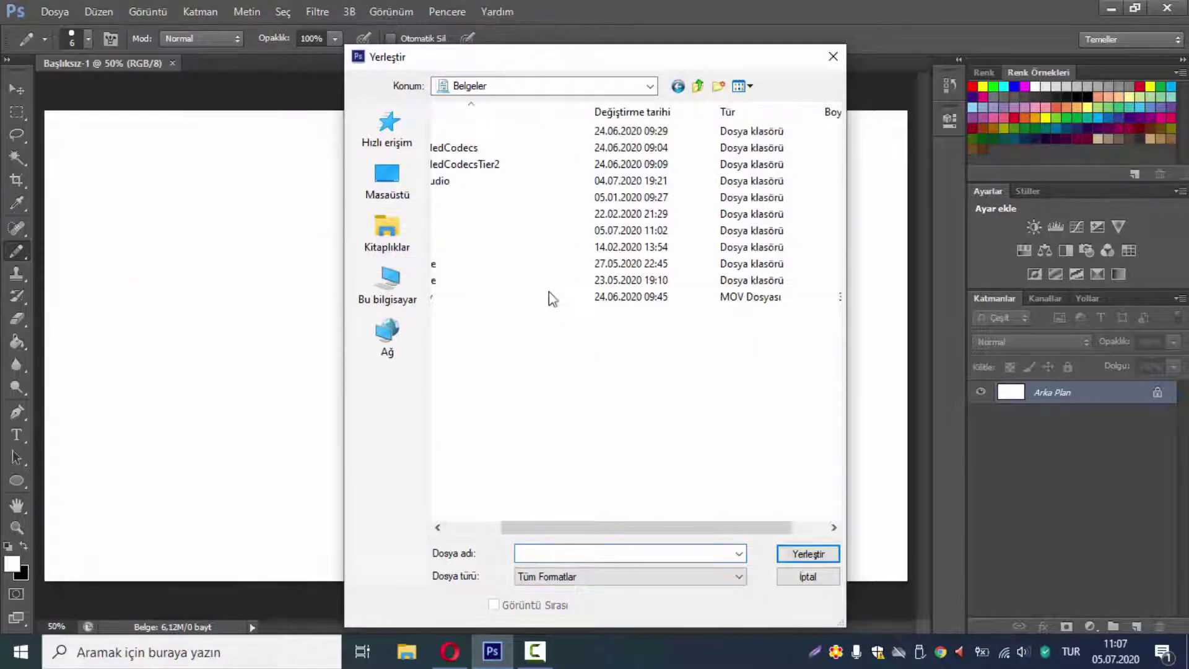
pyautogui.doubleClick(467, 243)
pyautogui.click(450, 232)
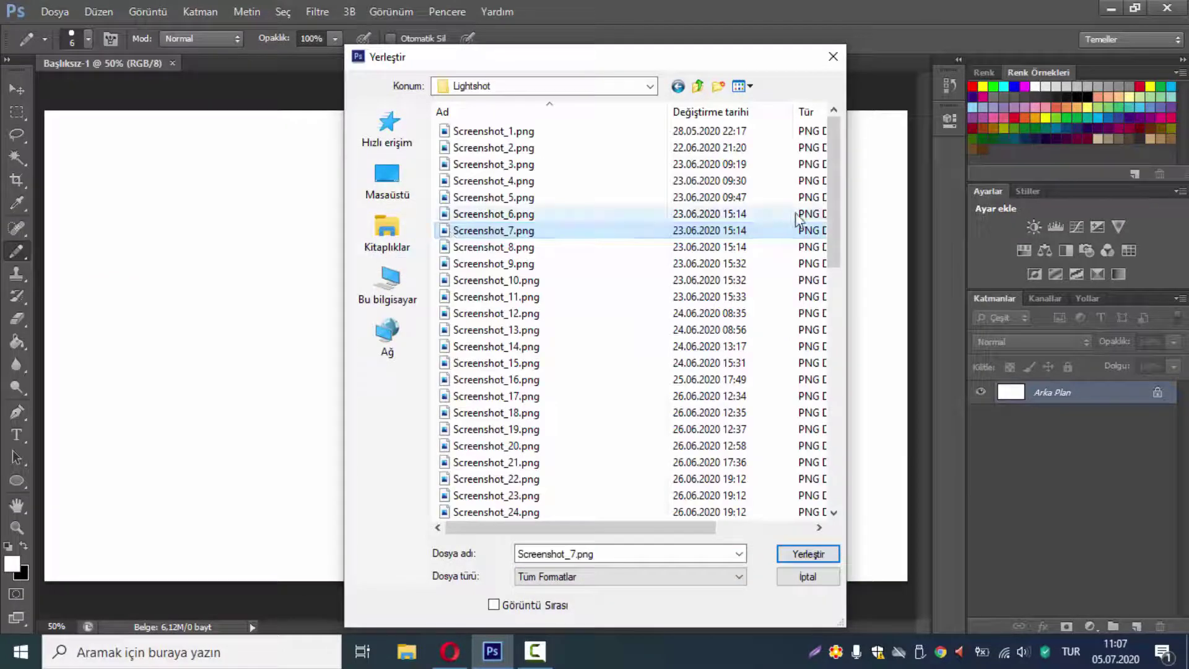
pyautogui.moveTo(834, 213); pyautogui.dragTo(834, 514)
# Place the newest screenshot, scale it to about 260% and shift it left and down
pyautogui.doubleClick(593, 511)
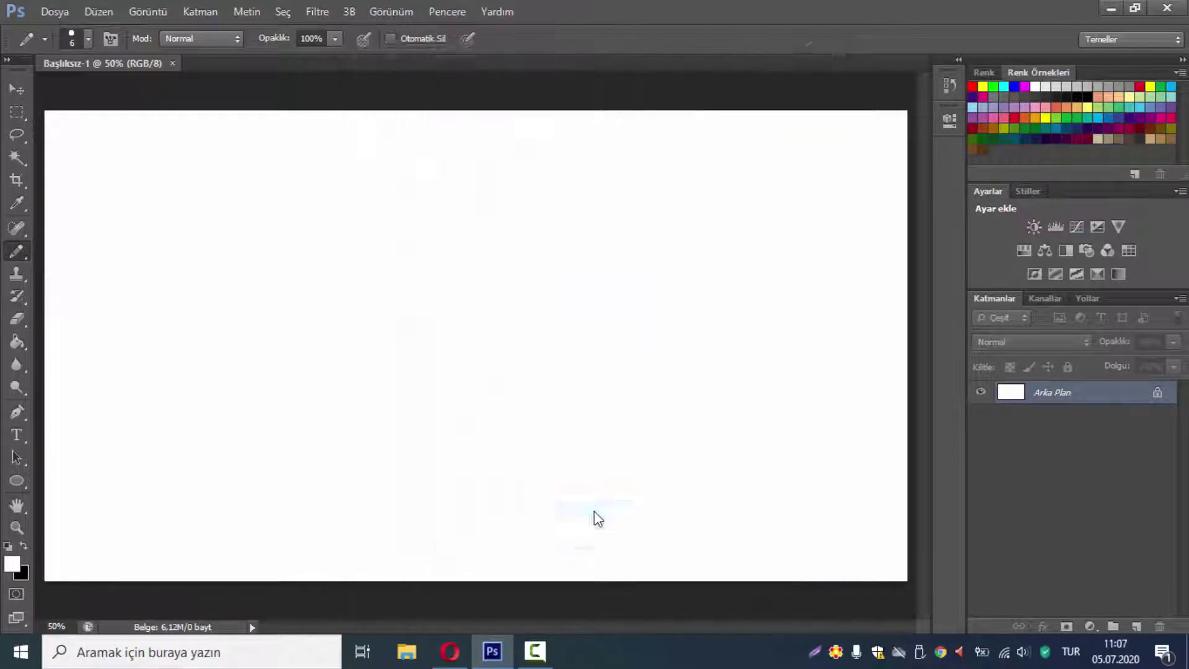
pyautogui.moveTo(526, 302); pyautogui.dragTo(696, 173)
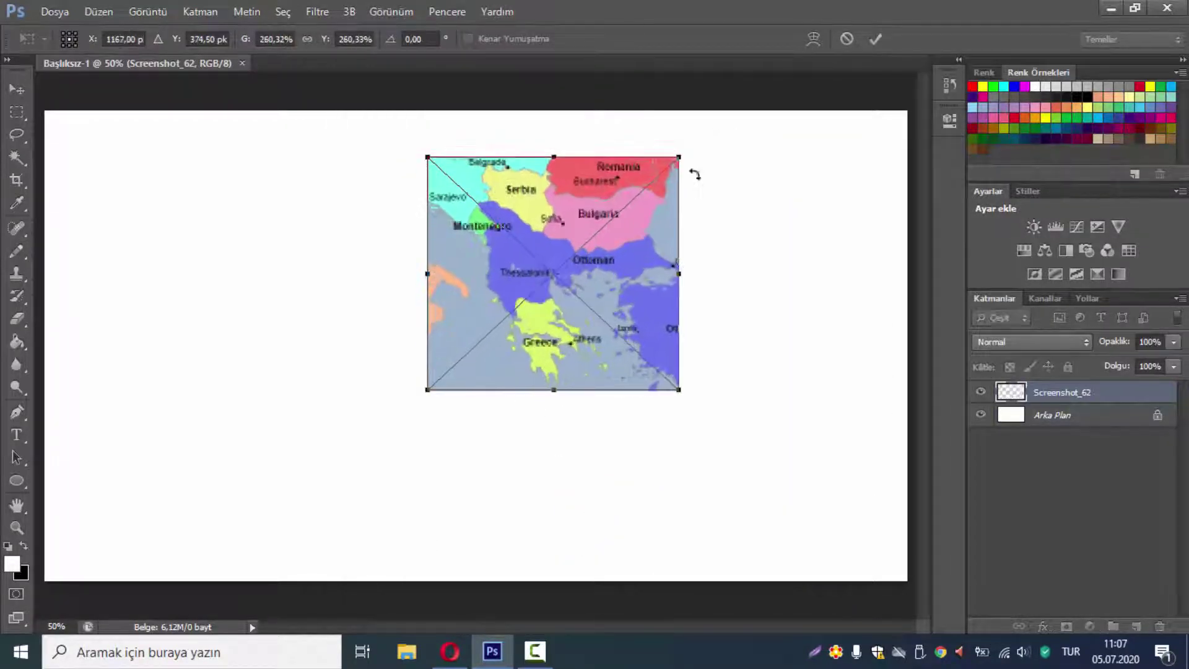
pyautogui.moveTo(622, 294); pyautogui.dragTo(408, 390)
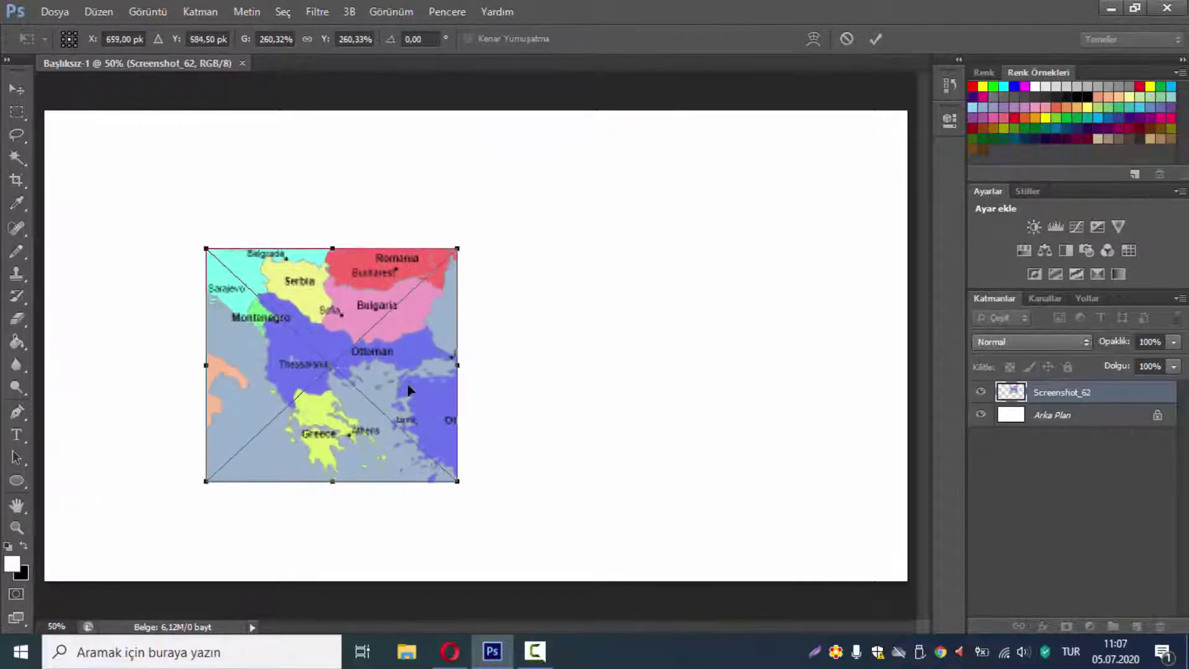
pyautogui.click(873, 39)
# Zoom in on the Thessaloniki coast and delete the white Arka Plan background layer
pyautogui.click(17, 527)
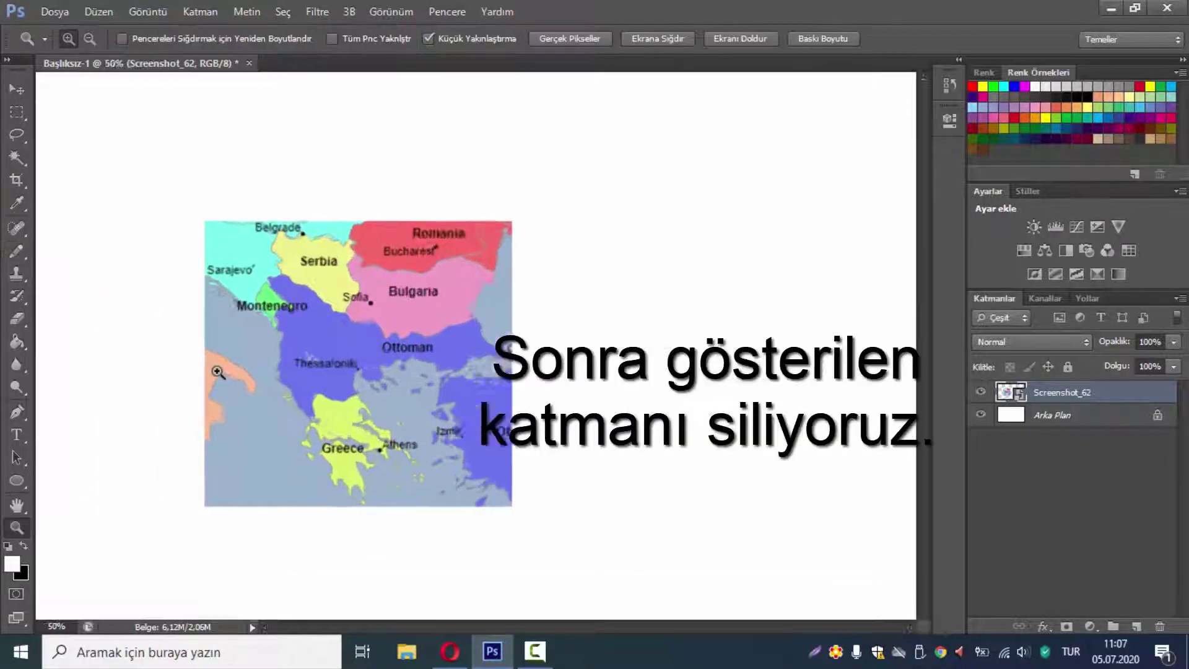
pyautogui.moveTo(217, 379); pyautogui.dragTo(291, 379)
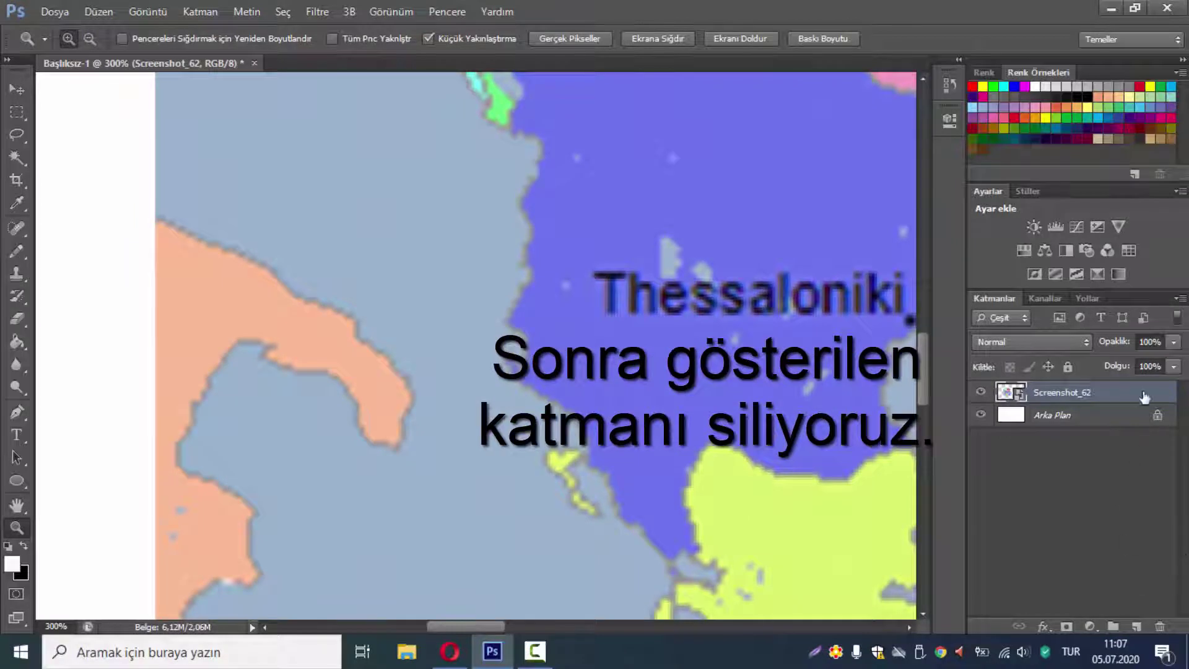
pyautogui.click(1053, 416)
pyautogui.click(1154, 629)
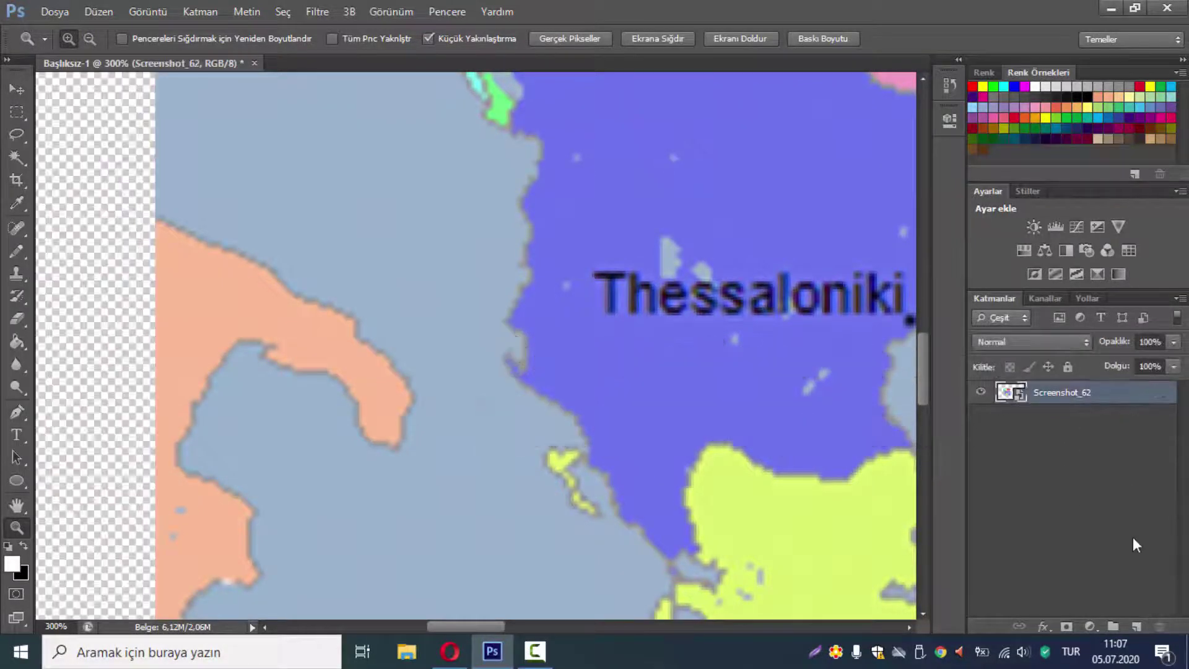
# Create the empty Katman 1 layer above the map and zoom so the map fills the view
pyautogui.click(1136, 628)
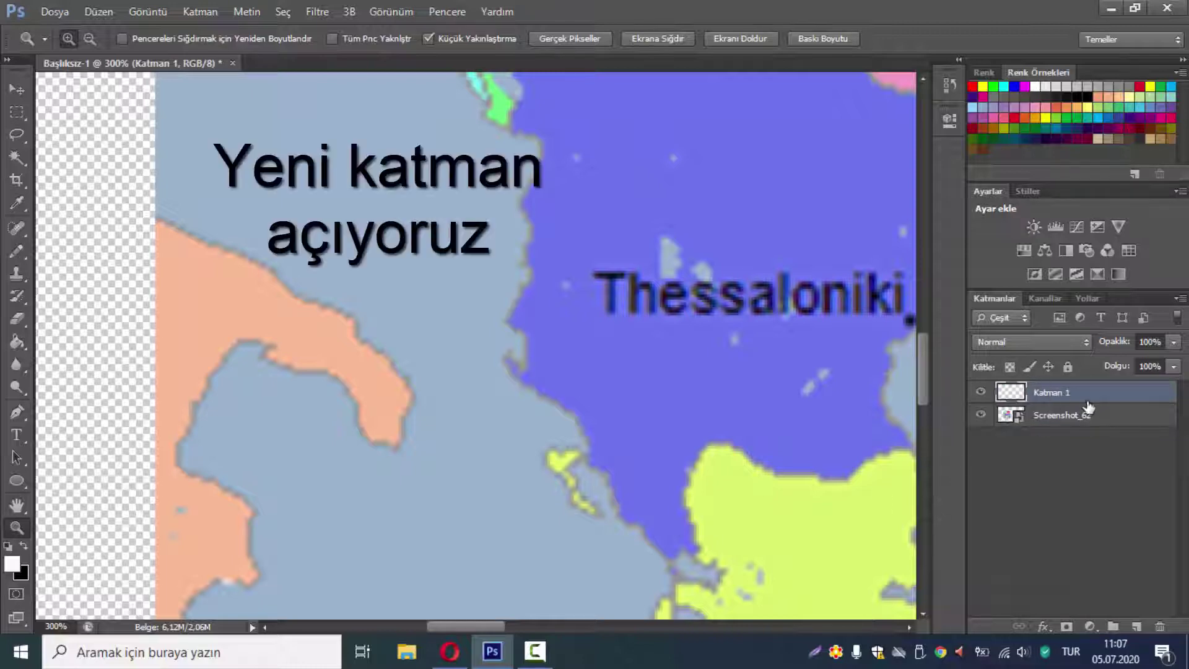
pyautogui.rightClick(395, 477)
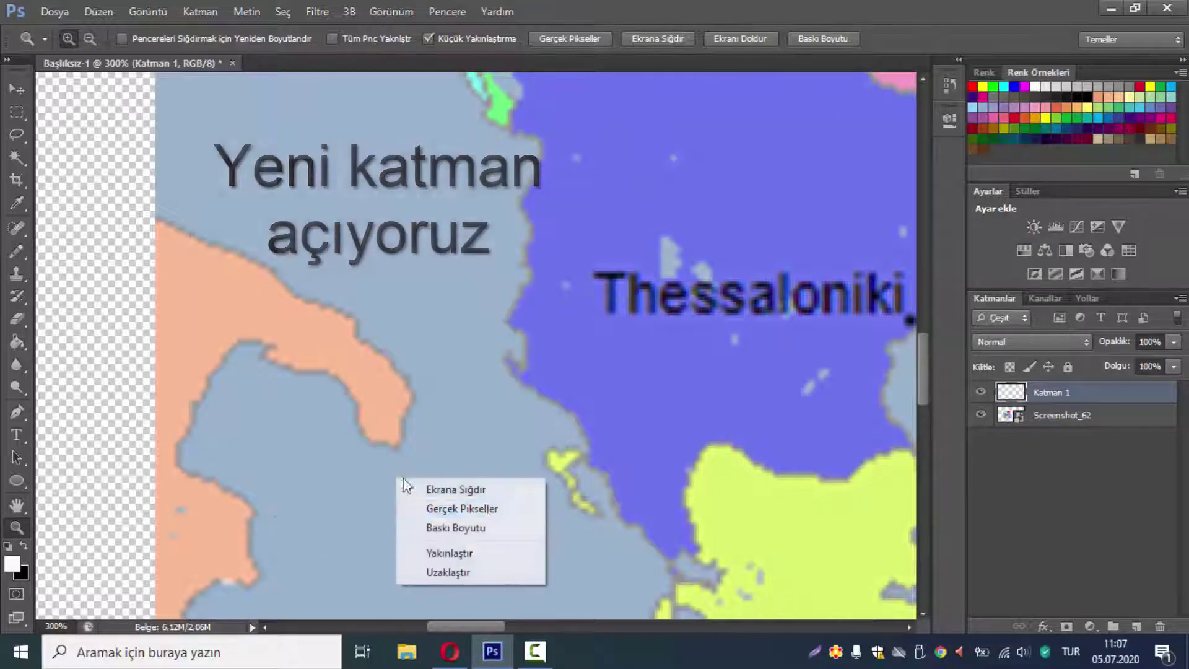
pyautogui.click(499, 568)
pyautogui.scroll(-2, 548, 268)
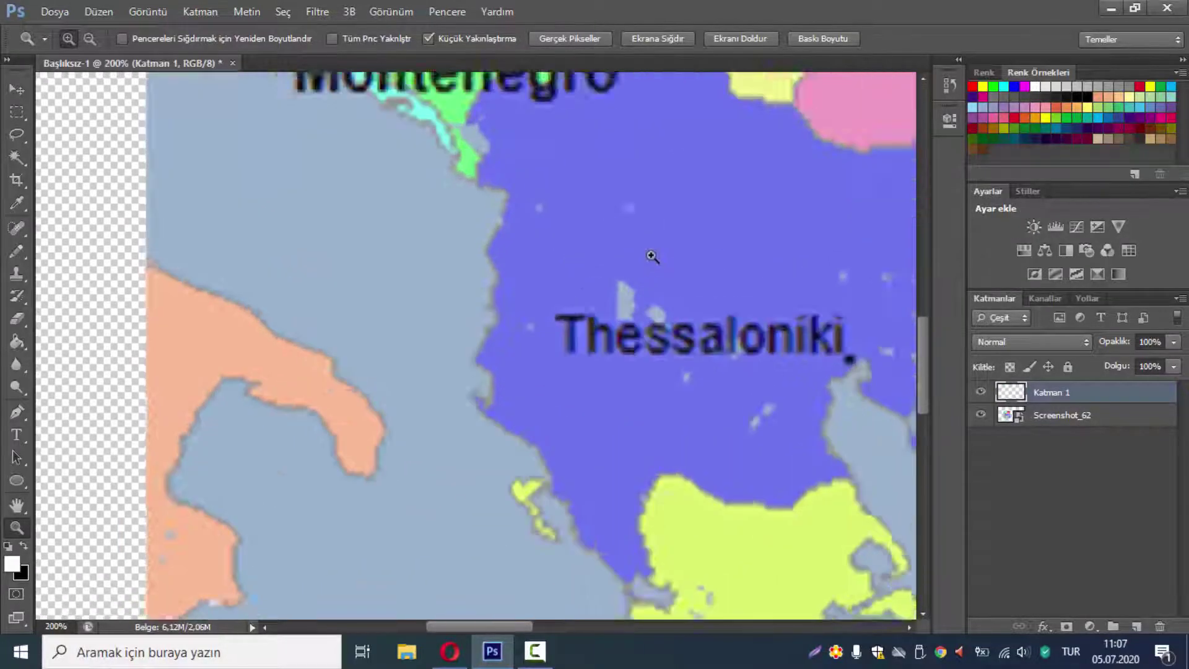
pyautogui.scroll(-3, 528, 296)
pyautogui.click(630, 239)
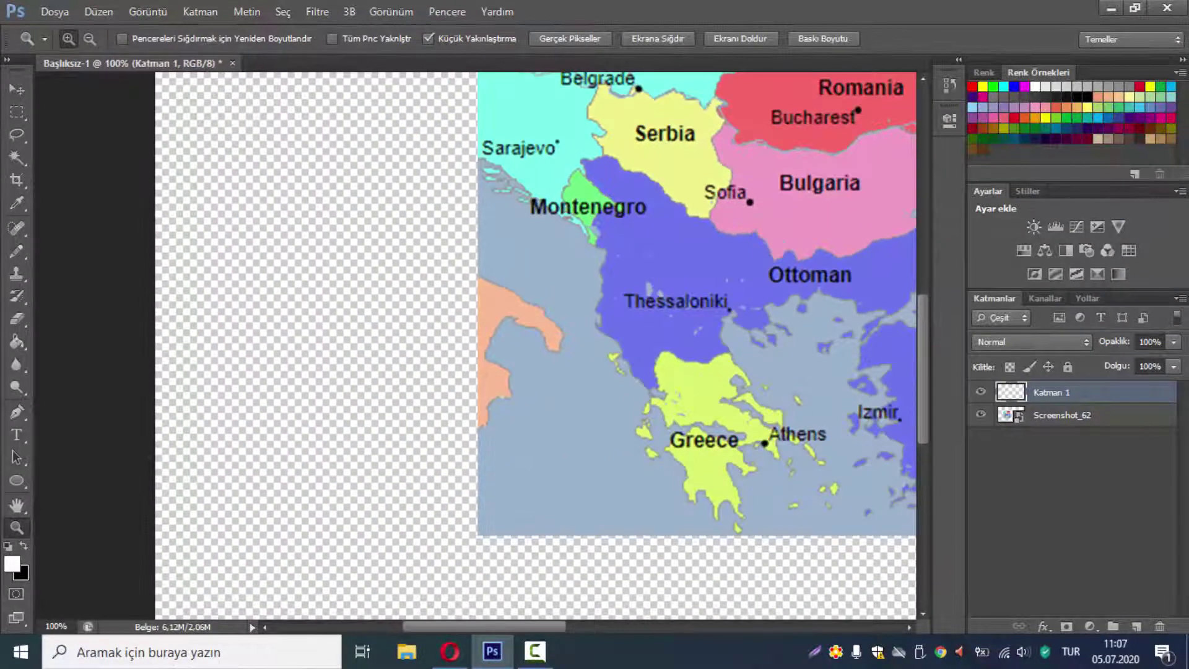
# Fit the canvas on screen, then zoom to 300% on the western coast
pyautogui.click(19, 90)
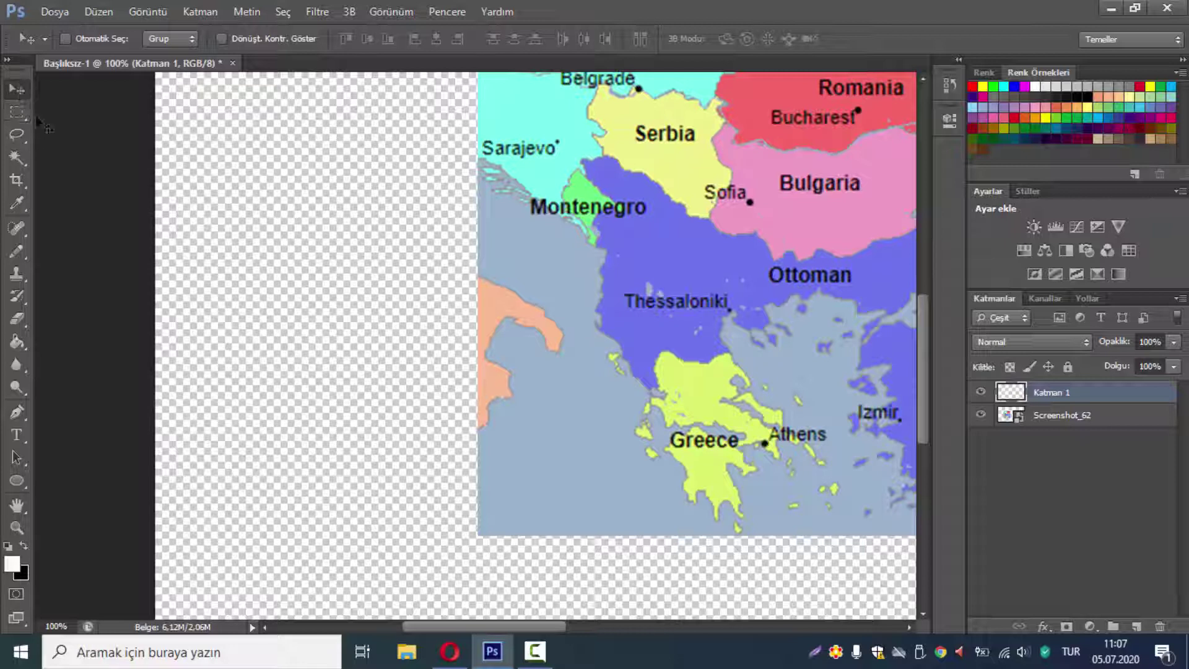
pyautogui.click(18, 525)
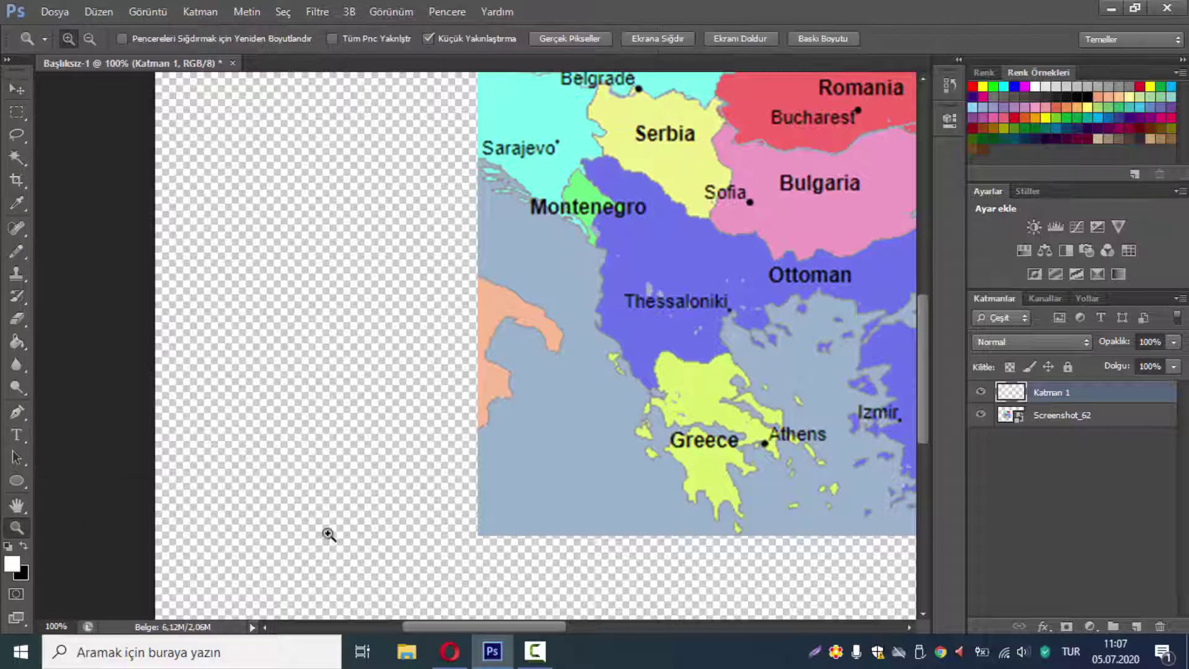
pyautogui.scroll(-2, 712, 282)
pyautogui.rightClick(691, 280)
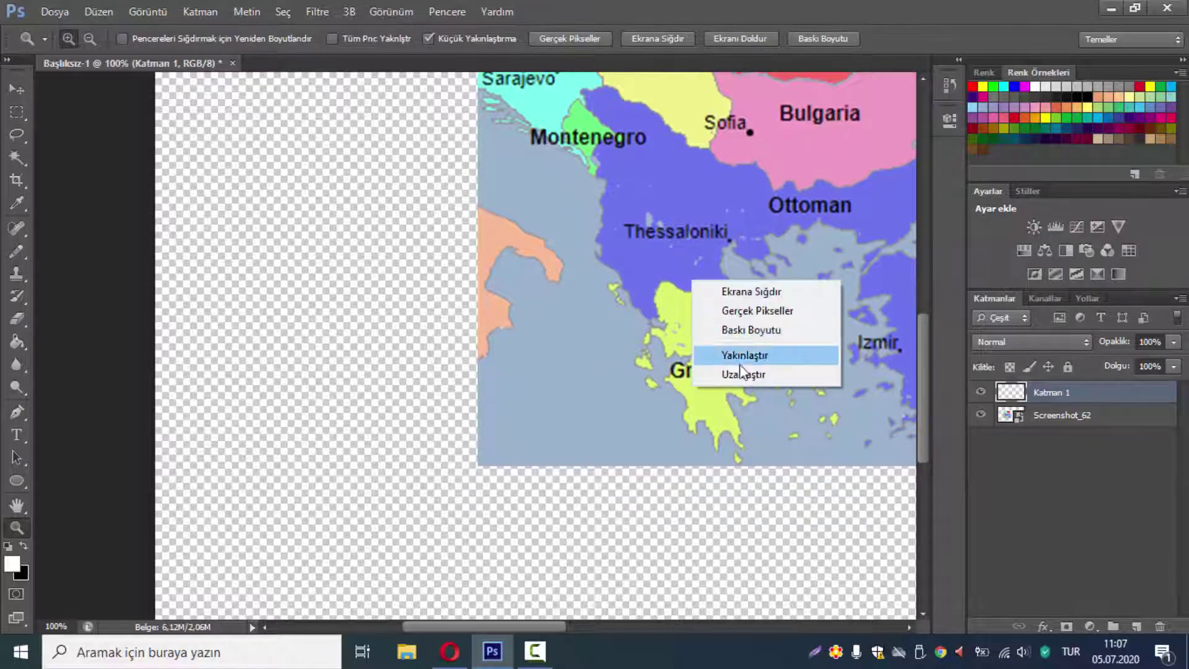
pyautogui.click(750, 291)
pyautogui.click(279, 339)
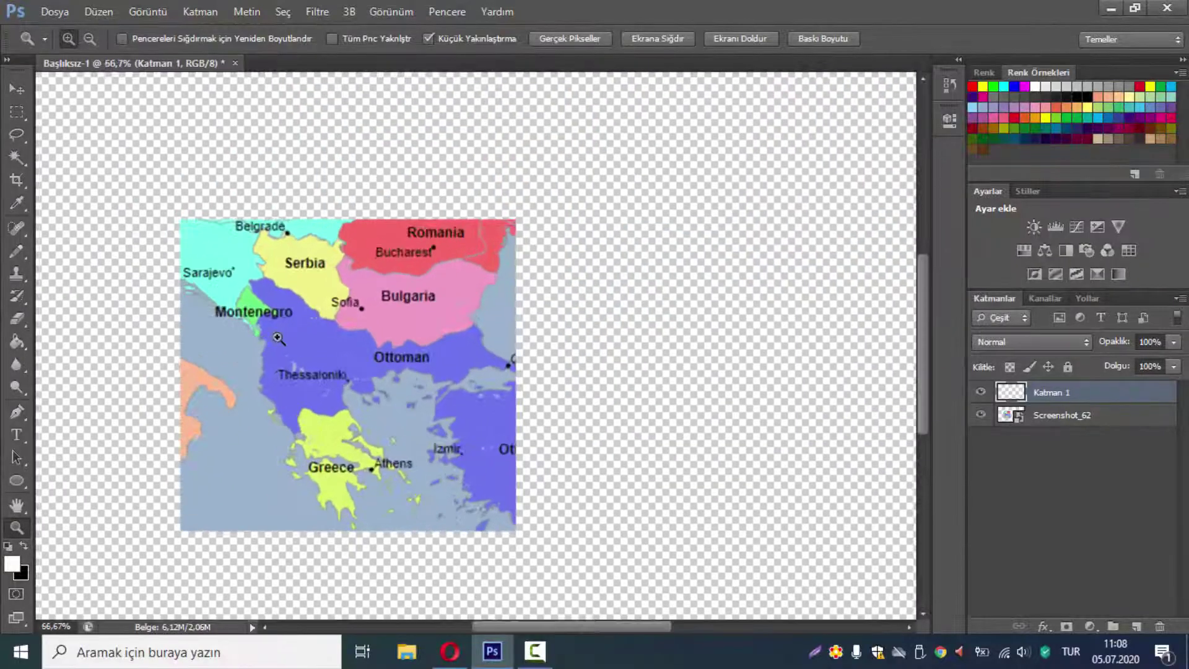
pyautogui.click(282, 364)
pyautogui.click(241, 351)
# Switch to the brush and set a 3-pixel, 100% hardness tip for tracing
pyautogui.press('v')
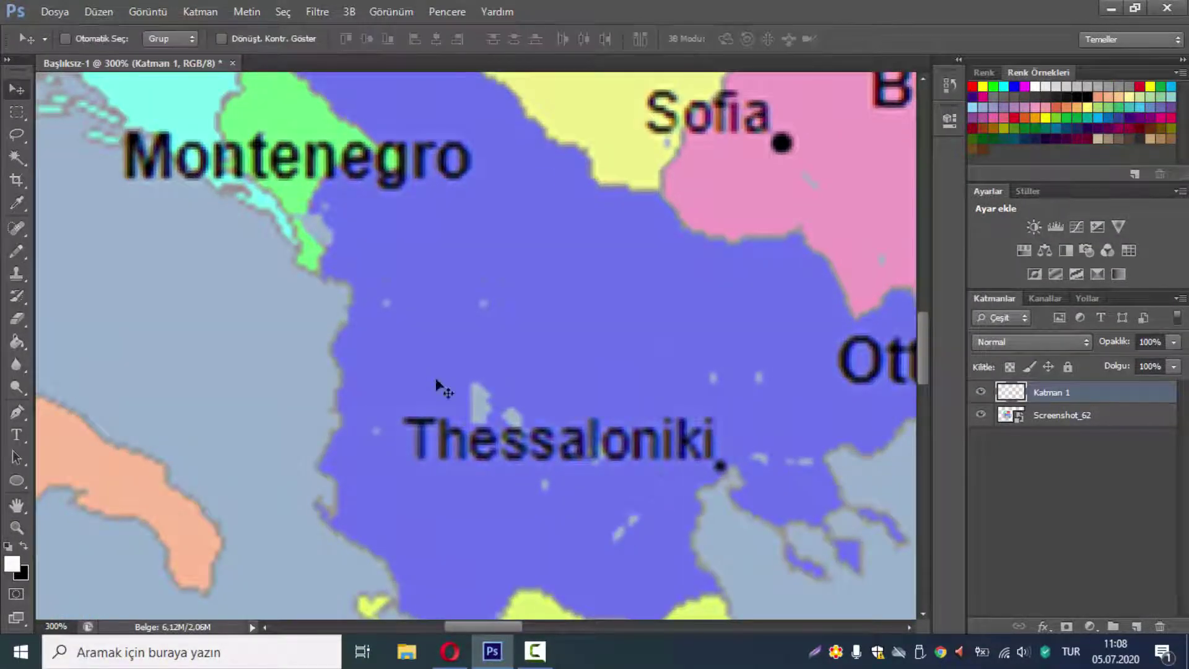
pyautogui.press('b')
pyautogui.rightClick(375, 292)
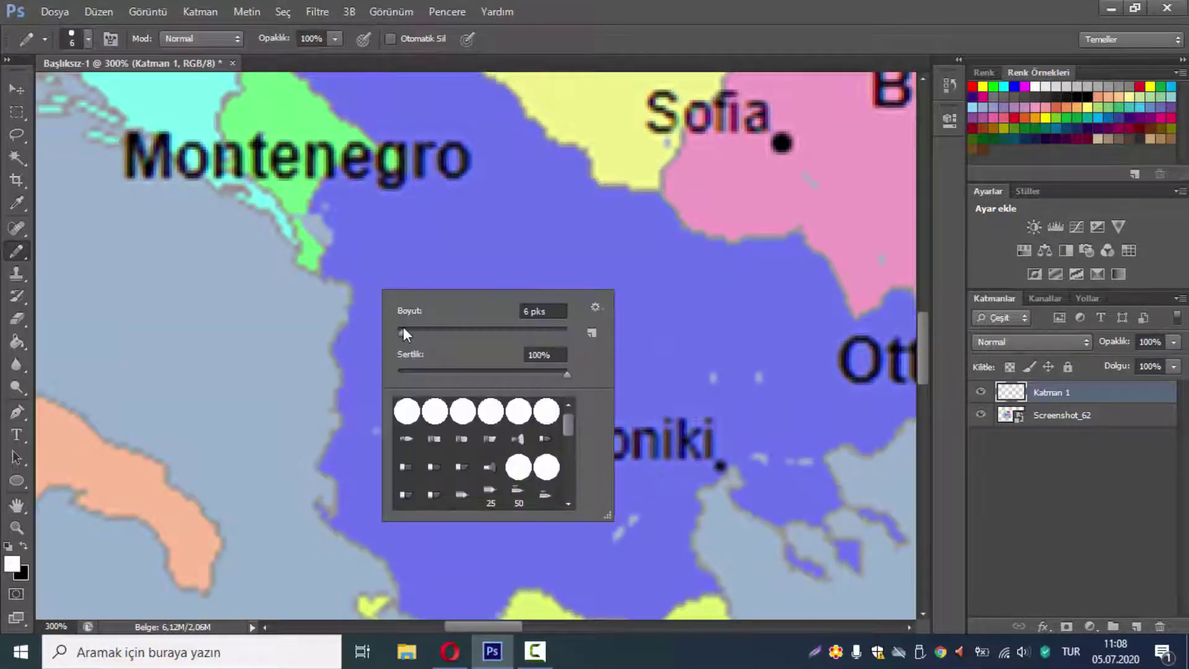
pyautogui.moveTo(403, 325); pyautogui.dragTo(384, 325)
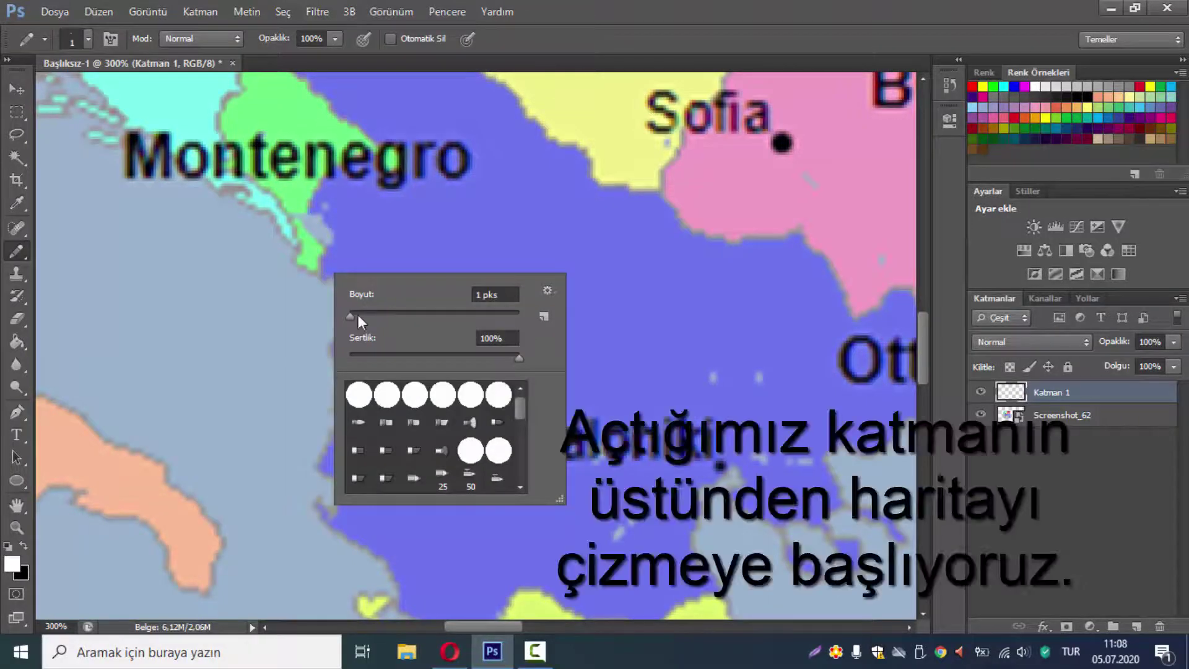
pyautogui.moveTo(351, 321); pyautogui.dragTo(353, 321)
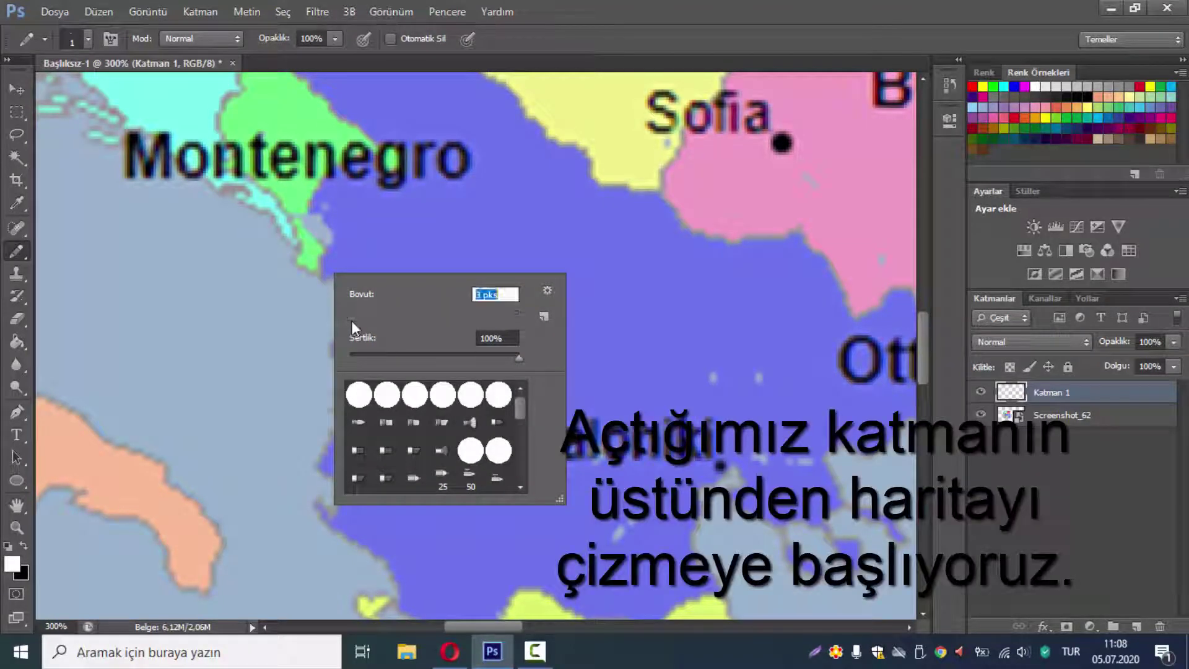
pyautogui.click(322, 273)
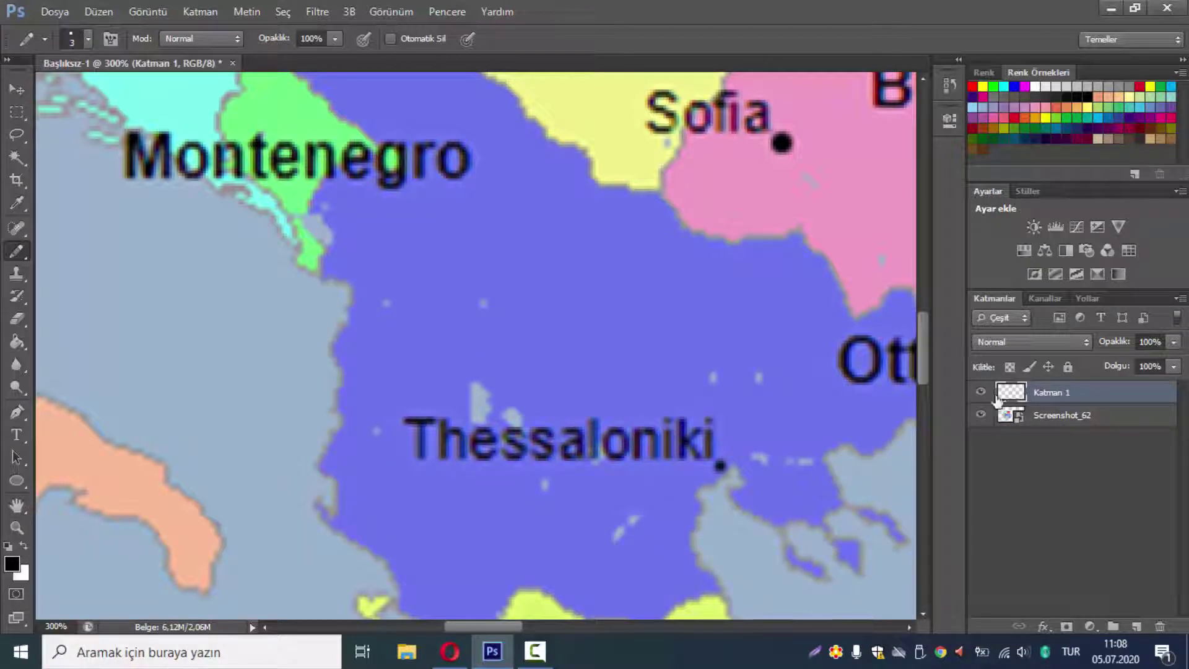
# Trace the coastline south of Thessaloniki eastward in black
pyautogui.keyDown('alt'); pyautogui.scroll(1, 340, 244); pyautogui.keyUp('alt')
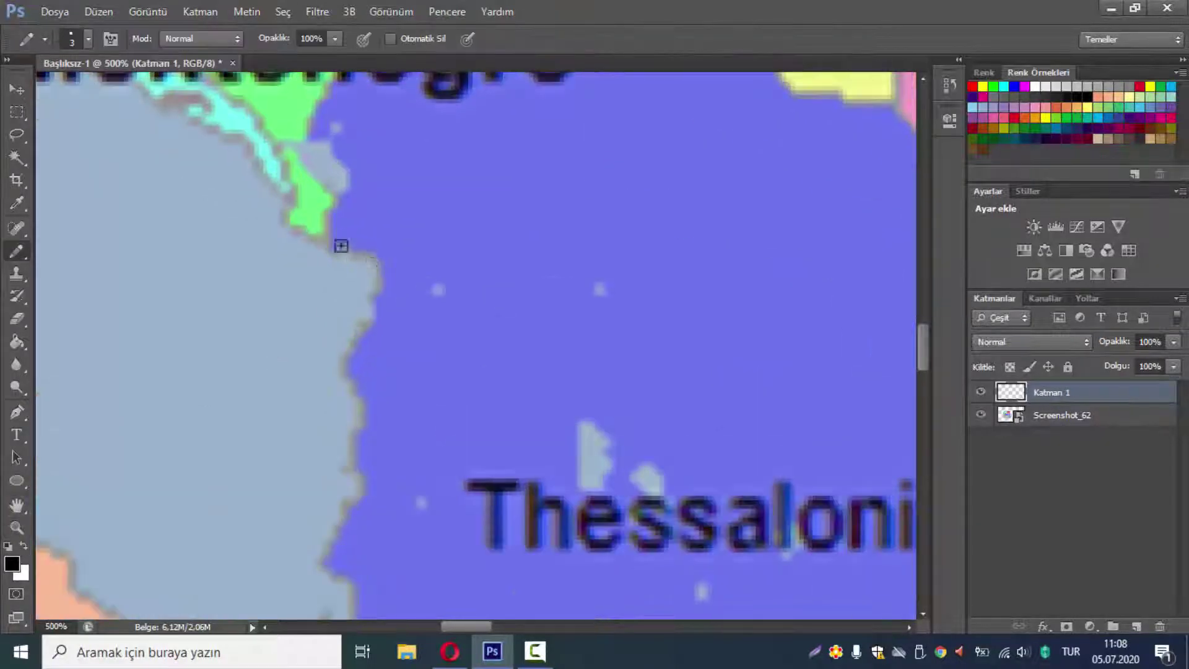
pyautogui.moveTo(340, 244)
pyautogui.mouseDown()
pyautogui.moveTo(337, 544)
pyautogui.moveTo(332, 319)
pyautogui.moveTo(786, 205)
pyautogui.mouseUp()
pyautogui.scroll(-3, 337, 433)
pyautogui.keyDown('alt'); pyautogui.scroll(1, 524, 593); pyautogui.keyUp('alt')
pyautogui.hscroll(3, 524, 594)
pyautogui.scroll(1, 764, 347)
pyautogui.scroll(7, 764, 348)
pyautogui.hscroll(7, 304, 449)
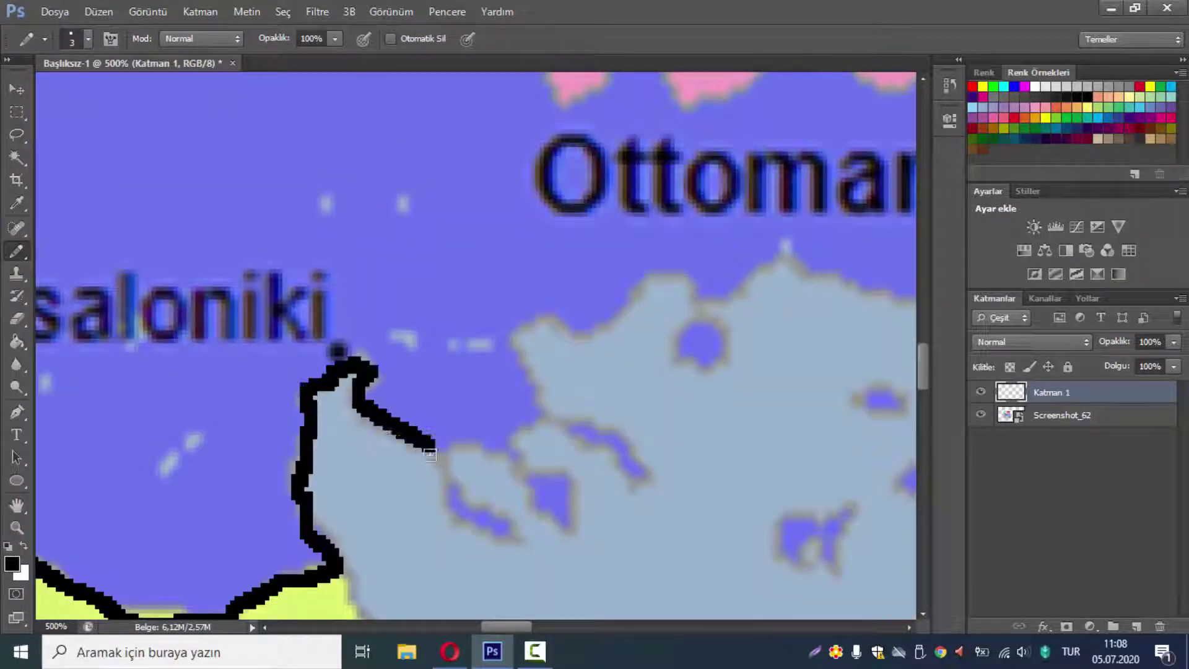
pyautogui.moveTo(538, 372); pyautogui.dragTo(783, 252)
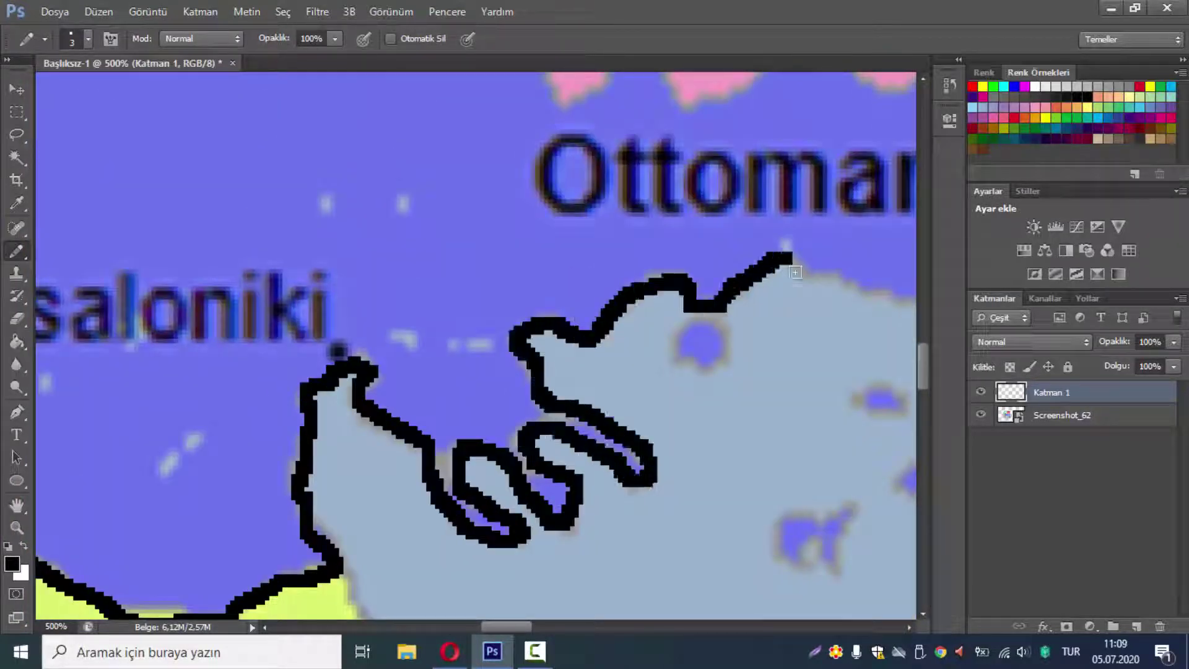
pyautogui.hscroll(5, 783, 252)
pyautogui.moveTo(265, 306)
pyautogui.mouseDown()
pyautogui.moveTo(386, 413)
pyautogui.moveTo(891, 242)
pyautogui.mouseUp()
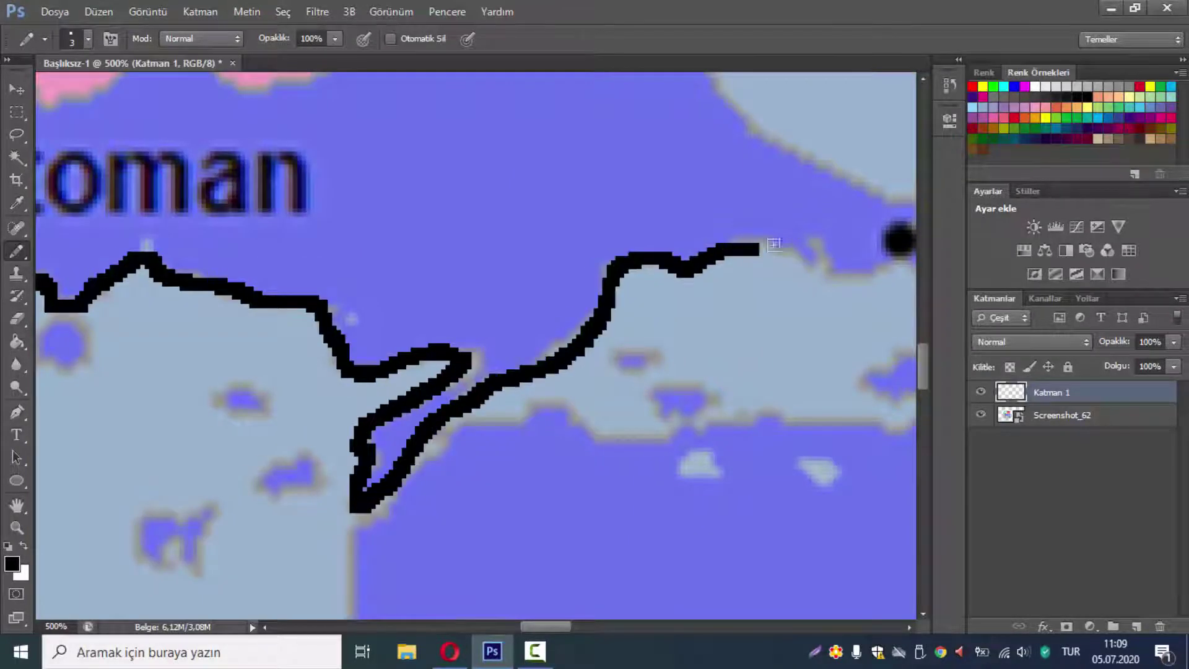
pyautogui.hscroll(3, 891, 241)
pyautogui.hscroll(2, 620, 241)
pyautogui.moveTo(619, 239)
pyautogui.mouseDown()
pyautogui.moveTo(643, 199)
pyautogui.moveTo(446, 86)
pyautogui.mouseUp()
pyautogui.scroll(5, 446, 86)
pyautogui.scroll(2, 447, 369)
# Trace the coast westward toward Bulgaria, then the Bulgaria–Ottoman and Serbia–Ottoman borders
pyautogui.moveTo(447, 370)
pyautogui.mouseDown()
pyautogui.moveTo(233, 358)
pyautogui.moveTo(117, 372)
pyautogui.mouseUp()
pyautogui.hscroll(-5, 651, 393)
pyautogui.moveTo(650, 393); pyautogui.dragTo(300, 480)
pyautogui.hscroll(-5, 90, 349)
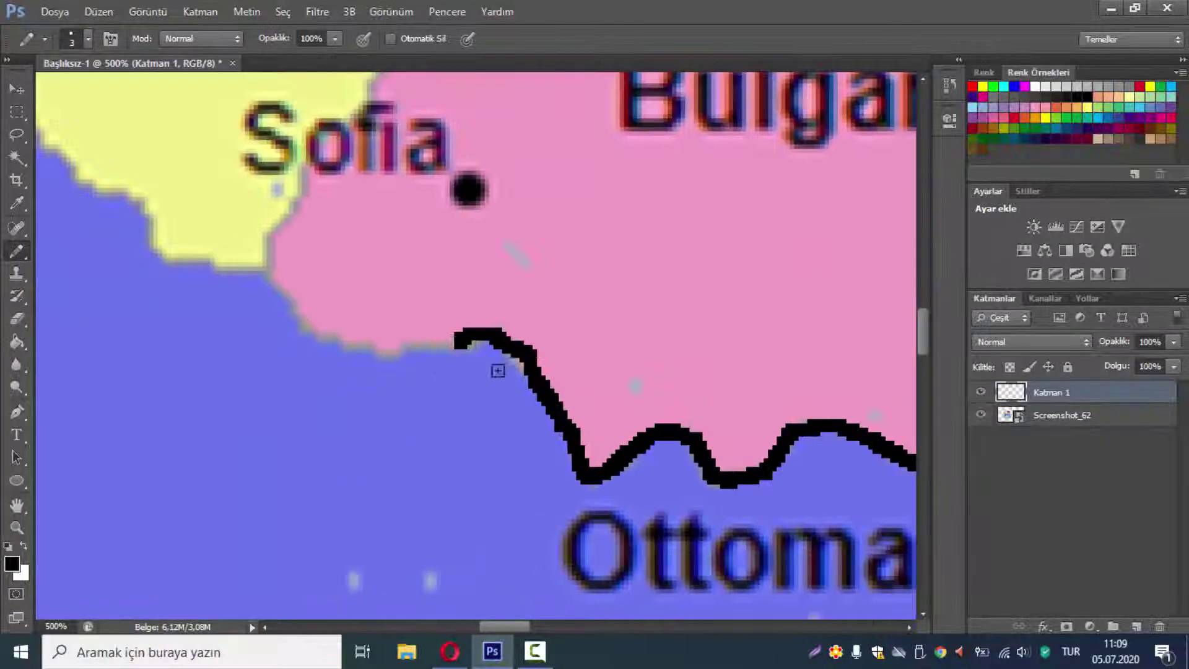
pyautogui.moveTo(457, 332)
pyautogui.mouseDown()
pyautogui.moveTo(218, 265)
pyautogui.moveTo(92, 155)
pyautogui.mouseUp()
pyautogui.moveTo(524, 622); pyautogui.dragTo(475, 623)
pyautogui.moveTo(593, 442); pyautogui.dragTo(374, 320)
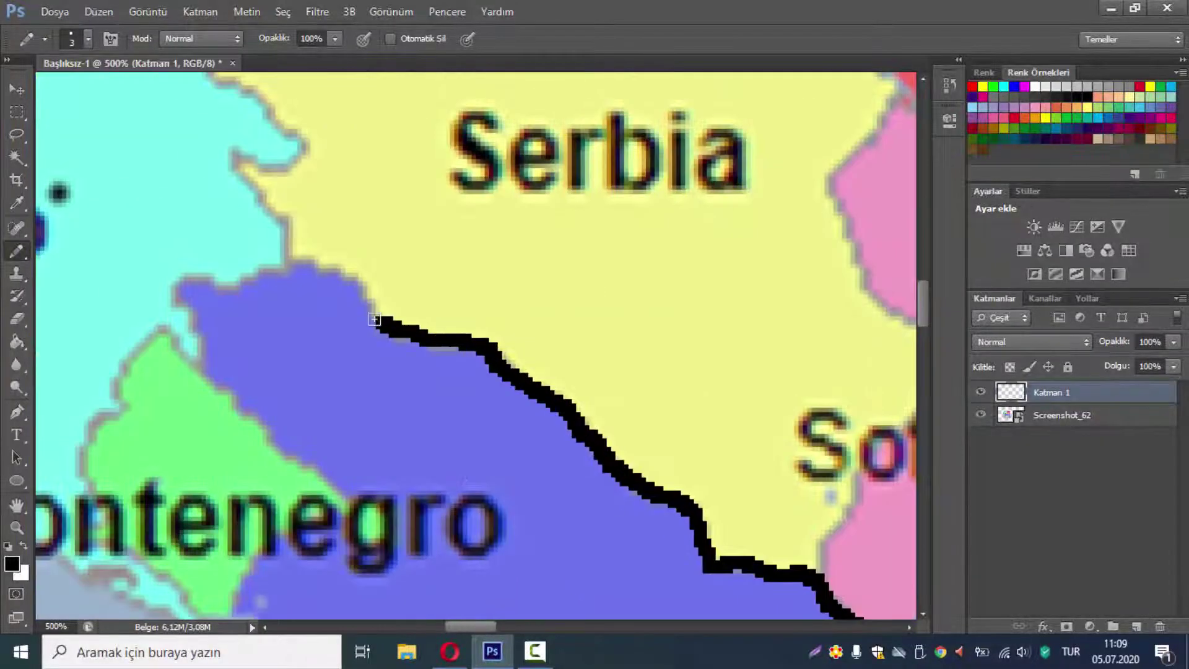
pyautogui.moveTo(192, 370); pyautogui.dragTo(384, 545)
pyautogui.scroll(-3, 383, 545)
# Zoom in on the map's right side and trace that coastline out to the image edge
pyautogui.press('z')
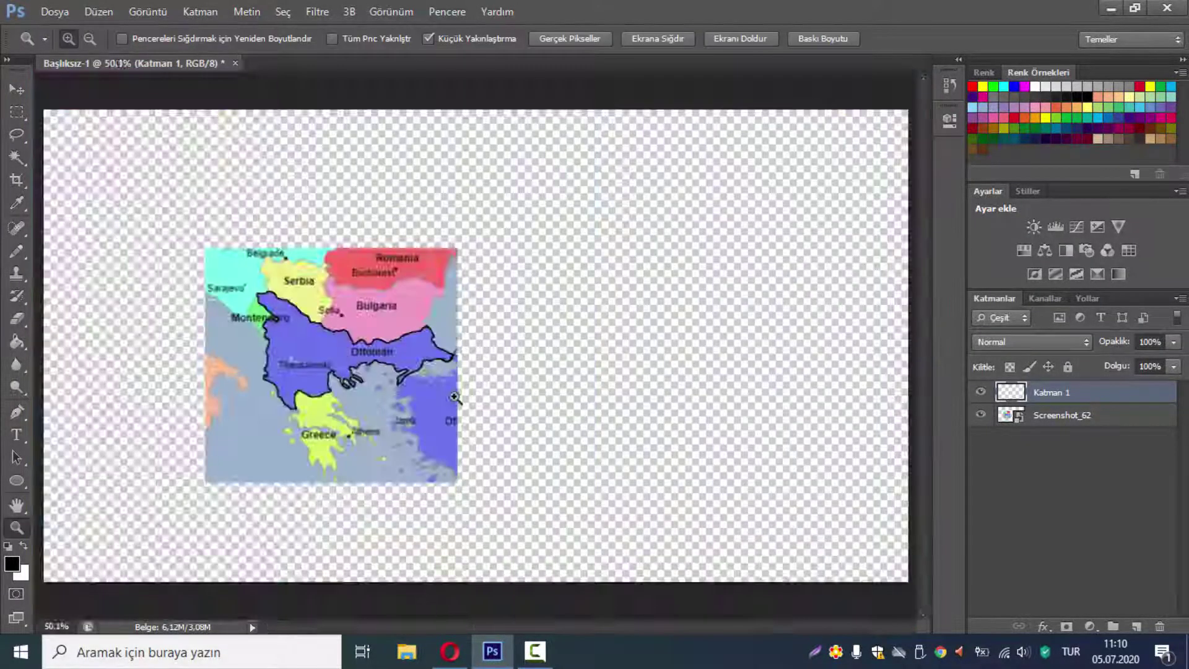
pyautogui.moveTo(558, 212); pyautogui.dragTo(606, 212)
pyautogui.press('b')
pyautogui.moveTo(644, 259); pyautogui.dragTo(632, 340)
pyautogui.scroll(-3, 630, 301)
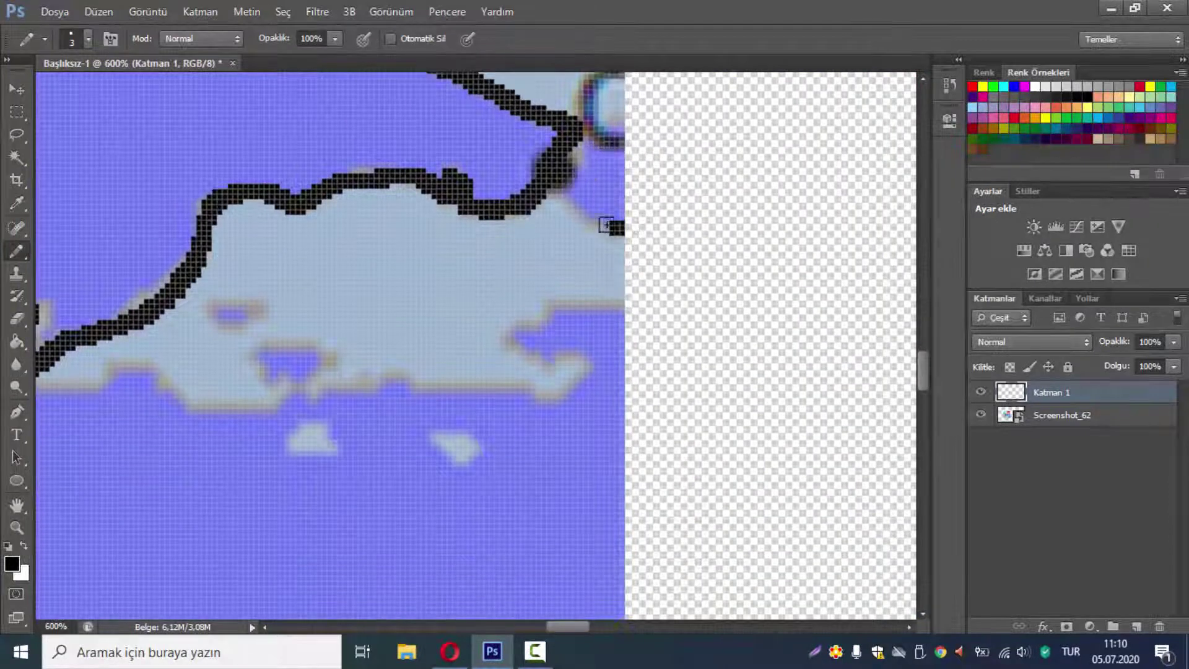
pyautogui.scroll(-2, 600, 239)
pyautogui.moveTo(595, 249)
pyautogui.mouseDown()
pyautogui.moveTo(412, 340)
pyautogui.moveTo(181, 348)
pyautogui.moveTo(456, 358)
pyautogui.mouseUp()
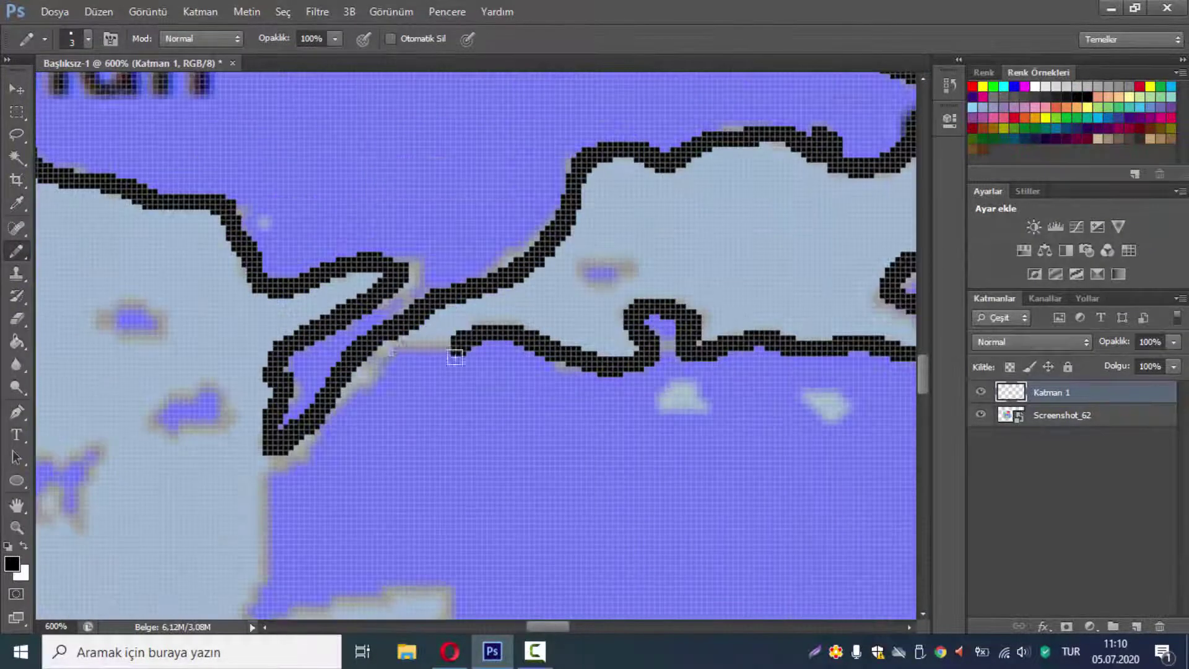
pyautogui.scroll(-3, 265, 550)
pyautogui.moveTo(265, 550)
pyautogui.mouseDown()
pyautogui.moveTo(436, 396)
pyautogui.moveTo(367, 494)
pyautogui.mouseUp()
pyautogui.scroll(-2, 436, 396)
pyautogui.scroll(-3, 552, 231)
pyautogui.moveTo(529, 149)
pyautogui.mouseDown()
pyautogui.moveTo(588, 326)
pyautogui.moveTo(791, 506)
pyautogui.mouseUp()
pyautogui.hscroll(3, 791, 507)
pyautogui.moveTo(526, 426); pyautogui.dragTo(566, 421)
# Trace further short stretches of the Aegean coastline
pyautogui.scroll(-3, 243, 346)
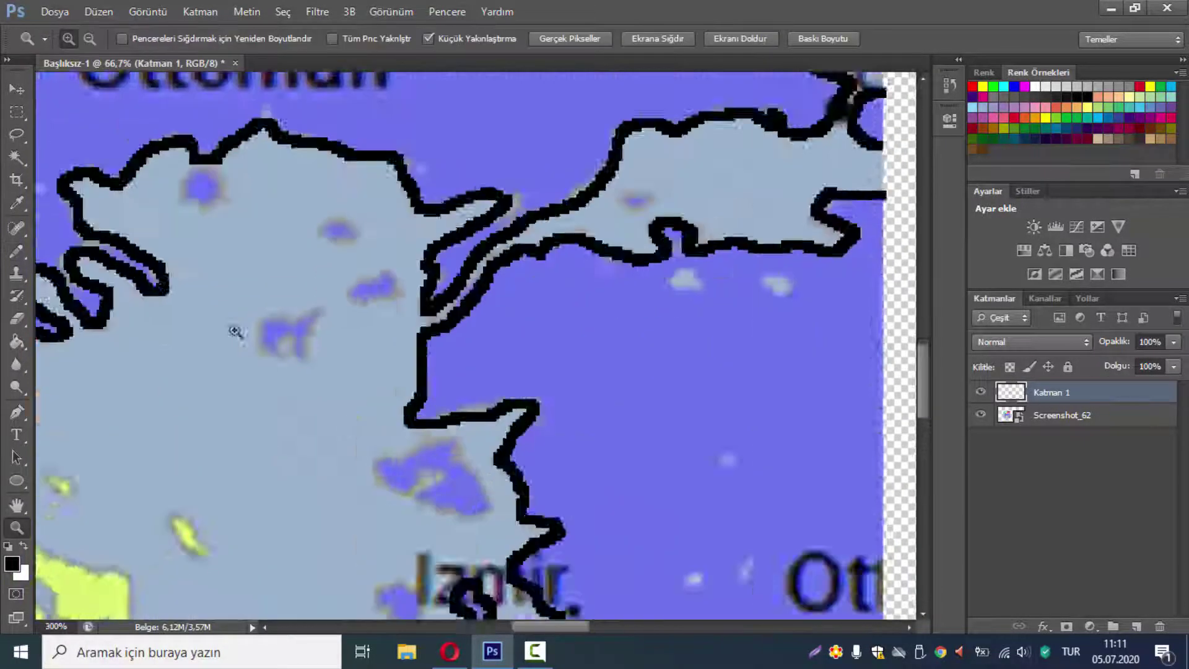
pyautogui.scroll(2, 243, 345)
pyautogui.moveTo(208, 216); pyautogui.dragTo(156, 250)
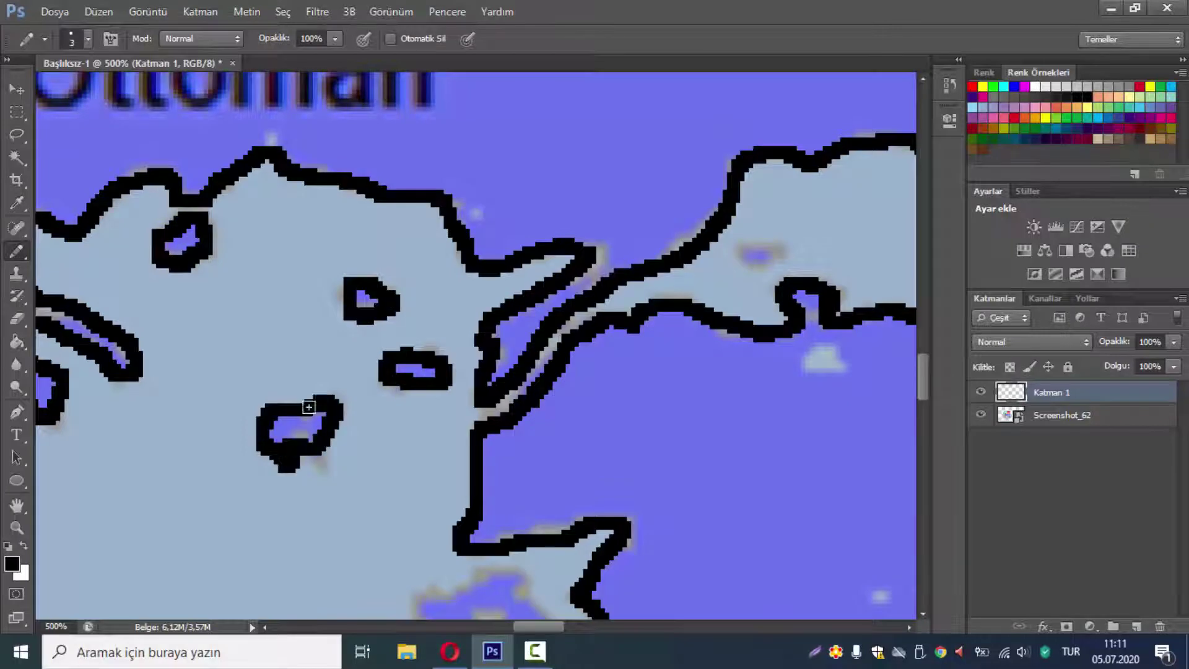
pyautogui.scroll(-5, 308, 407)
pyautogui.moveTo(421, 402)
pyautogui.mouseDown()
pyautogui.moveTo(514, 433)
pyautogui.moveTo(570, 477)
pyautogui.mouseUp()
pyautogui.scroll(-3, 569, 477)
pyautogui.scroll(-3, 447, 478)
pyautogui.moveTo(498, 427); pyautogui.dragTo(454, 408)
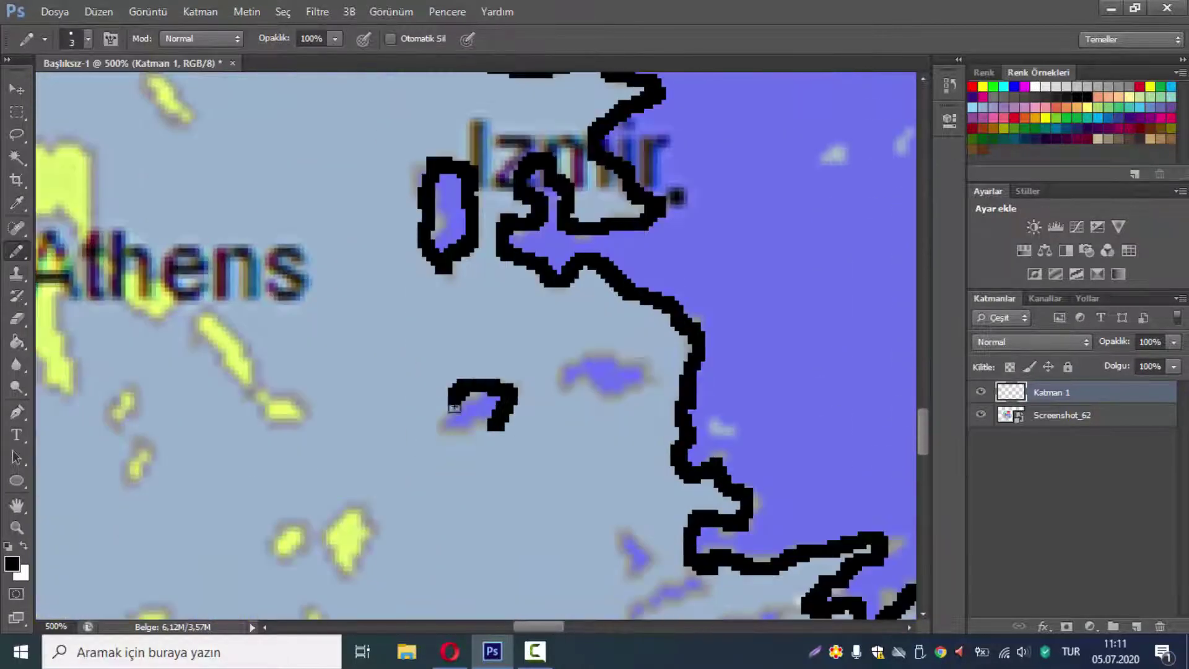
pyautogui.scroll(-4, 638, 380)
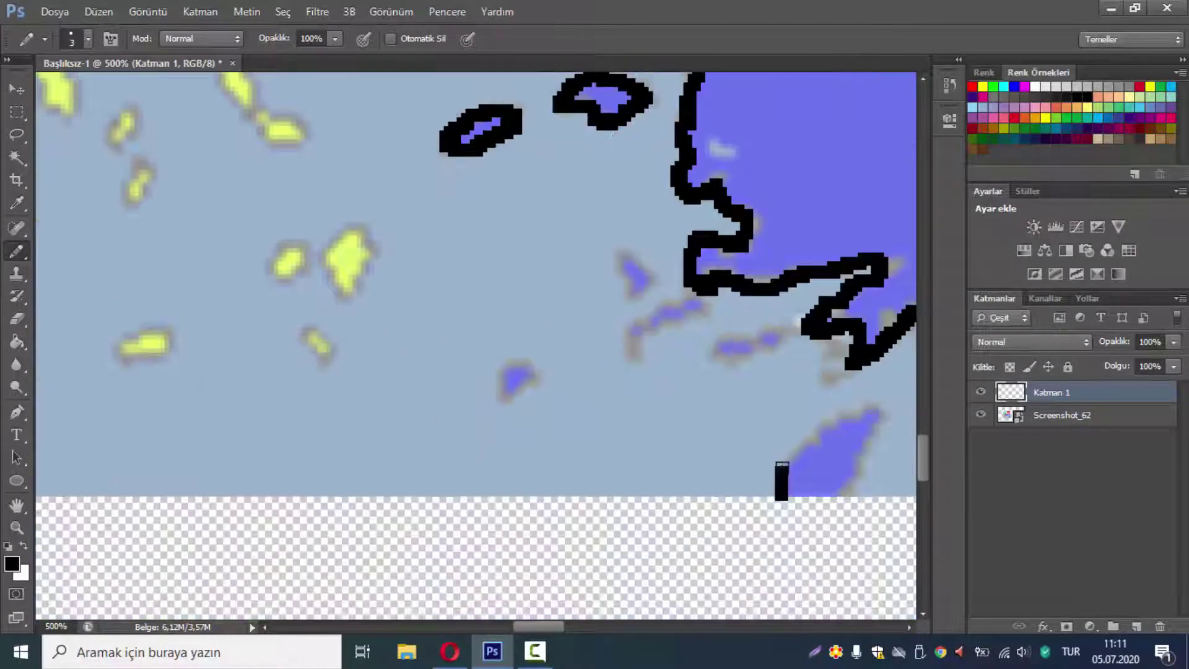
# Zoom out to the whole map and trace the coast of Italy's heel
pyautogui.click(17, 527)
pyautogui.hotkey('ctrl', '0')
pyautogui.scroll(5, 138, 340)
pyautogui.press('b')
pyautogui.scroll(-1, 398, 313)
pyautogui.moveTo(389, 240); pyautogui.dragTo(650, 374)
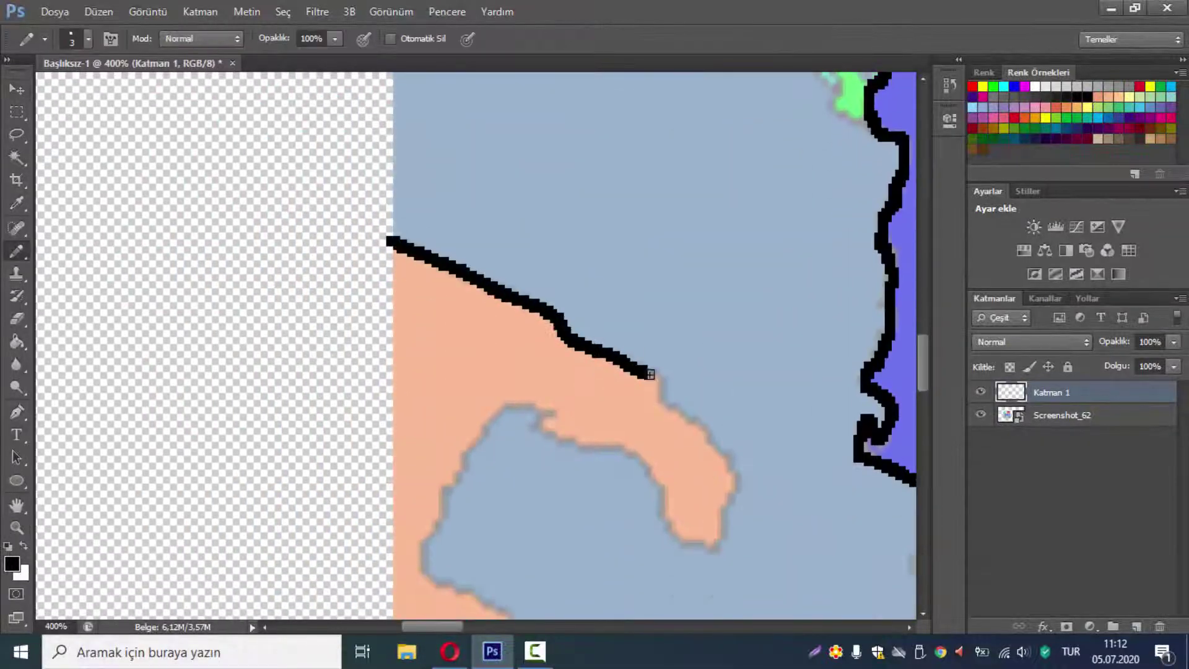
pyautogui.scroll(-5, 428, 573)
pyautogui.moveTo(428, 235); pyautogui.dragTo(530, 289)
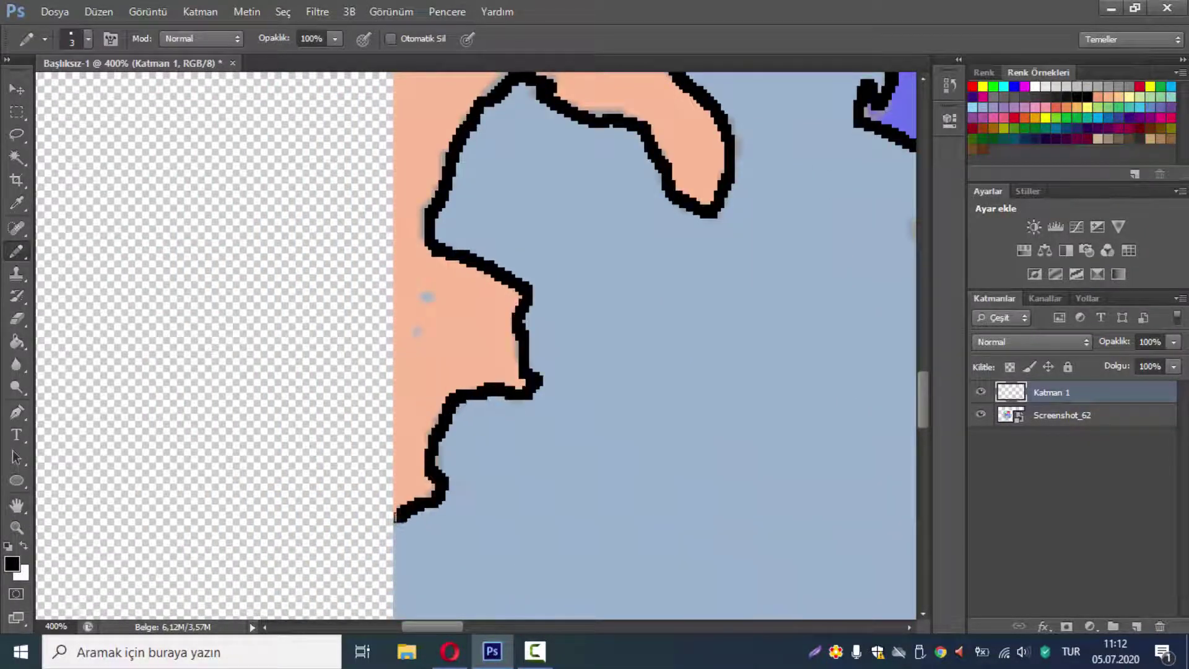
# Trace the Adriatic coast near Montenegro
pyautogui.click(17, 527)
pyautogui.scroll(-5, 396, 434)
pyautogui.scroll(2, 265, 318)
pyautogui.scroll(4, 265, 319)
pyautogui.press('b')
pyautogui.moveTo(396, 378)
pyautogui.mouseDown()
pyautogui.moveTo(280, 174)
pyautogui.moveTo(356, 85)
pyautogui.mouseUp()
pyautogui.scroll(3, 470, 346)
pyautogui.hscroll(-3, 470, 346)
pyautogui.scroll(5, 799, 491)
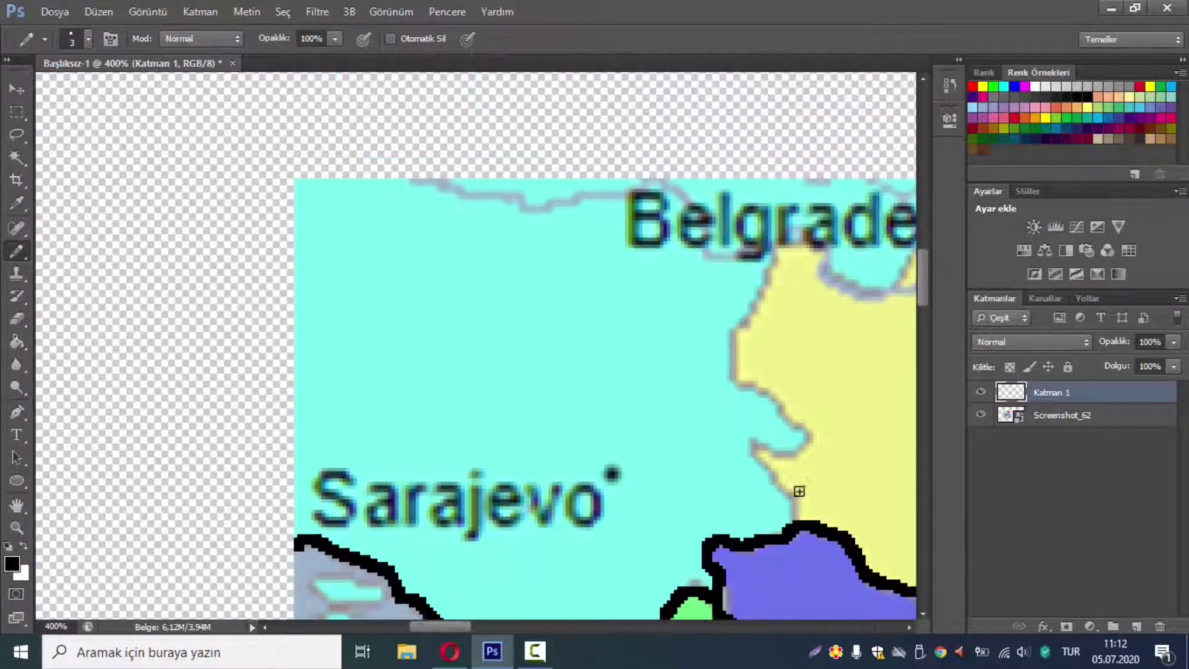
pyautogui.scroll(-1, 799, 491)
# Trace Serbia's western border up toward Belgrade and its northern border toward Romania
pyautogui.moveTo(799, 491); pyautogui.dragTo(779, 400)
pyautogui.hscroll(5, 661, 539)
pyautogui.moveTo(218, 272); pyautogui.dragTo(247, 245)
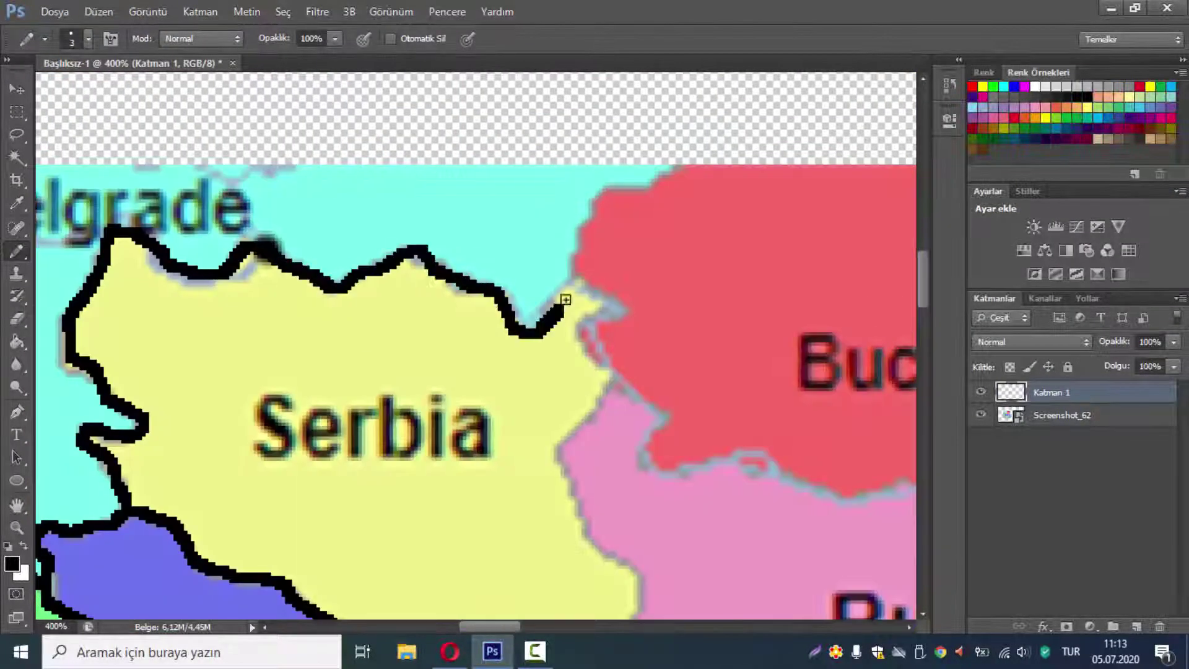
pyautogui.moveTo(565, 300); pyautogui.dragTo(625, 307)
pyautogui.scroll(-3, 625, 307)
pyautogui.moveTo(613, 133); pyautogui.dragTo(563, 276)
pyautogui.hscroll(3, 554, 561)
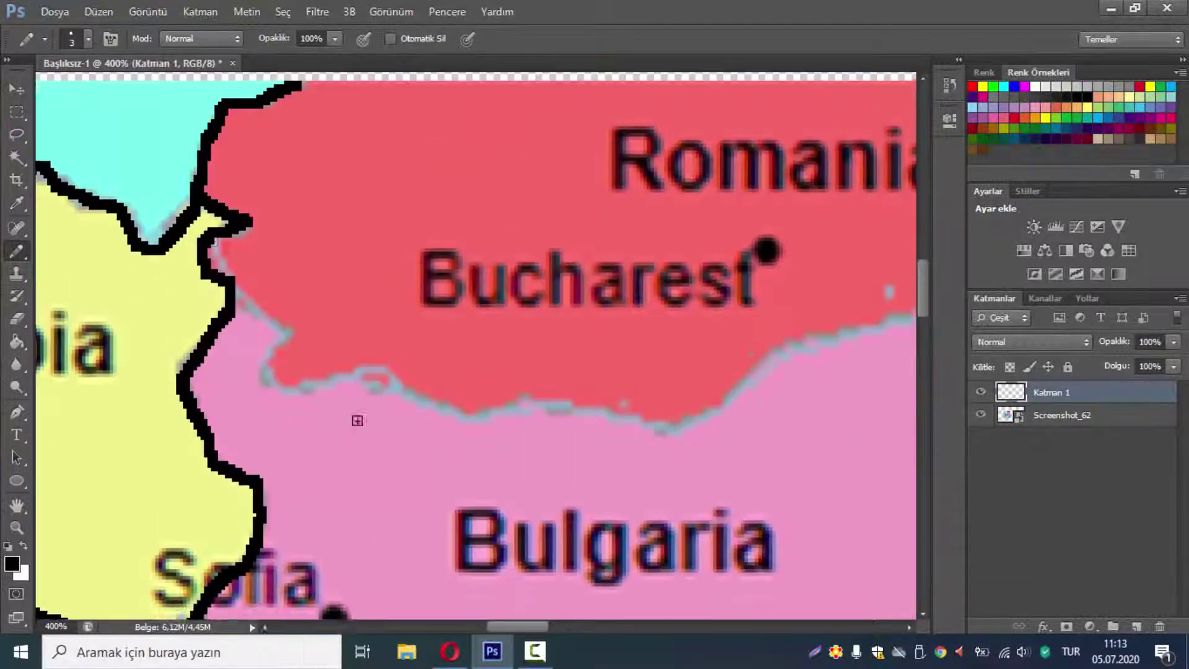
pyautogui.scroll(1, 355, 420)
# Outline the Serbia–Bulgaria and Romania–Bulgaria borders and the Black Sea coast by Romania
pyautogui.moveTo(247, 299)
pyautogui.mouseDown()
pyautogui.moveTo(293, 405)
pyautogui.moveTo(830, 347)
pyautogui.mouseUp()
pyautogui.hscroll(5, 830, 347)
pyautogui.moveTo(149, 347); pyautogui.dragTo(184, 341)
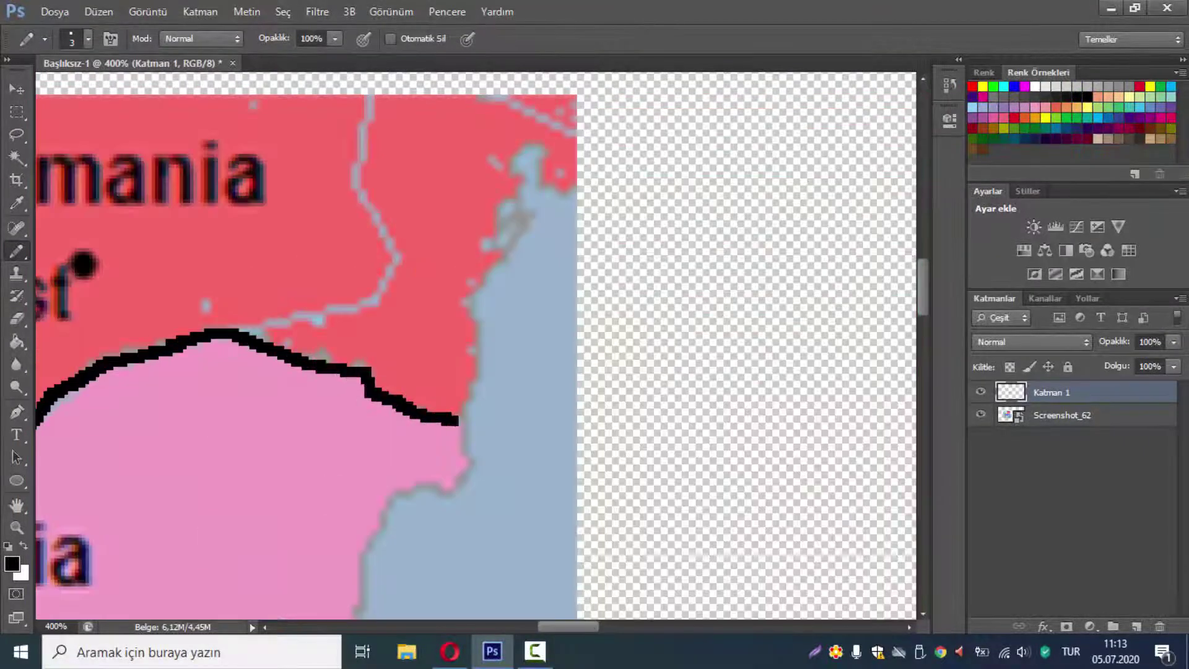
pyautogui.scroll(-2, 460, 425)
pyautogui.moveTo(320, 509)
pyautogui.mouseDown()
pyautogui.moveTo(409, 443)
pyautogui.moveTo(429, 305)
pyautogui.moveTo(297, 323)
pyautogui.moveTo(471, 322)
pyautogui.mouseUp()
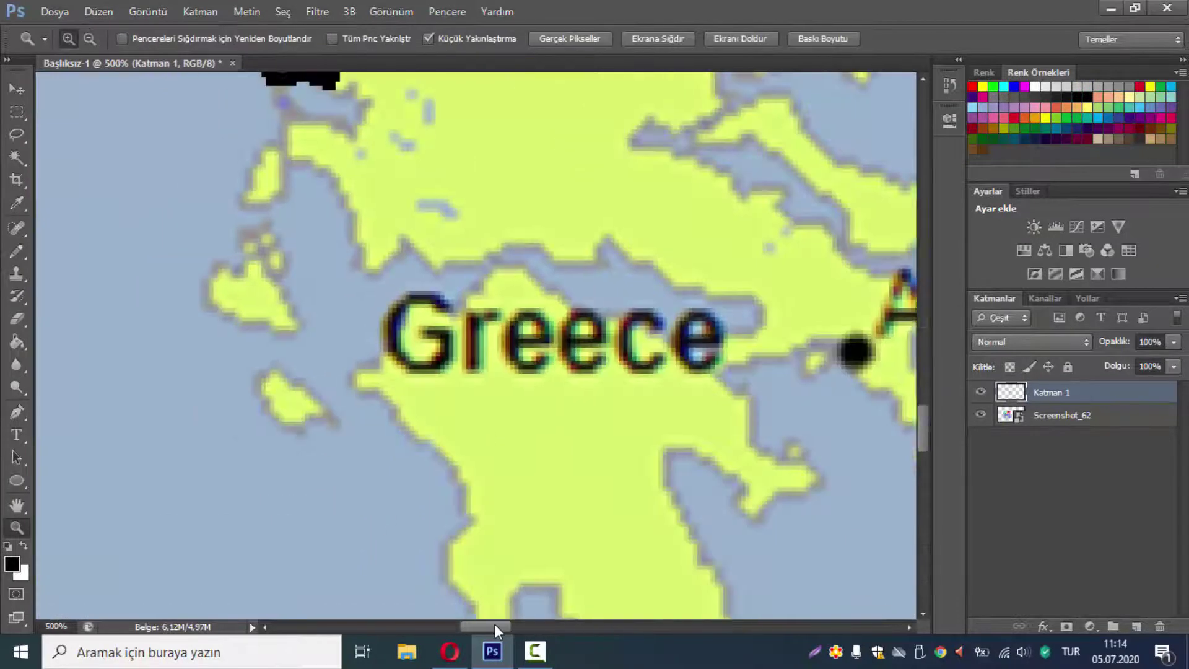
# Trace Greece's northern border, its coast and the east coast of the Peloponnese in black
pyautogui.moveTo(334, 186); pyautogui.dragTo(616, 353)
pyautogui.moveTo(566, 419); pyautogui.dragTo(461, 609)
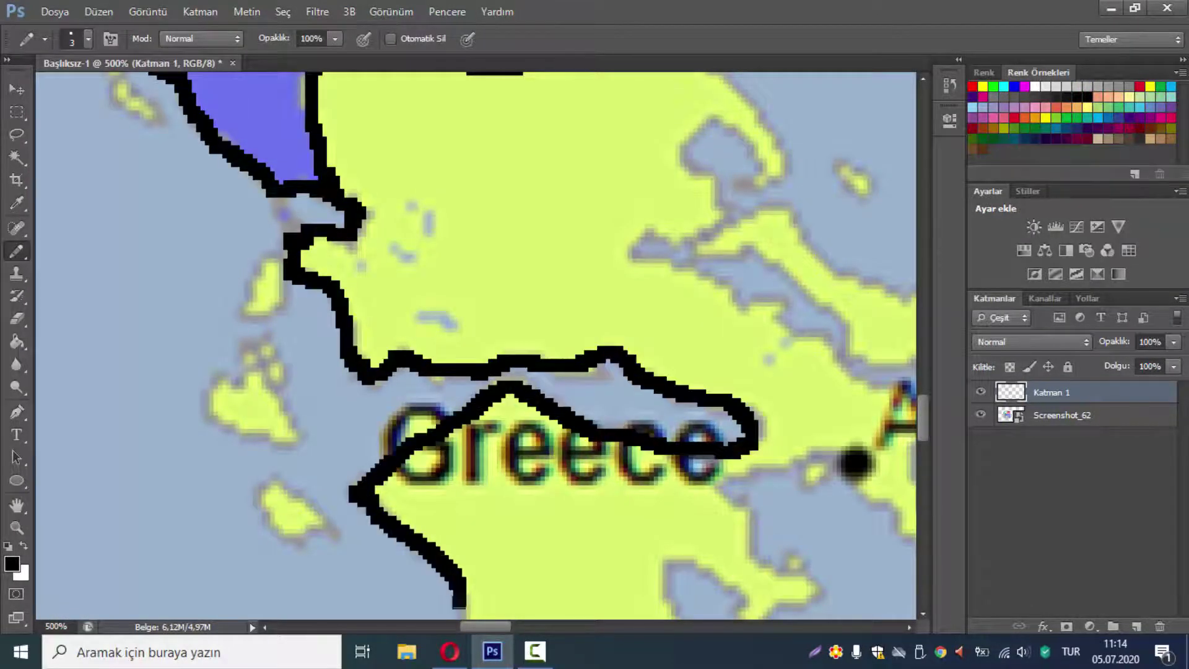
pyautogui.scroll(-4, 461, 609)
pyautogui.moveTo(461, 331); pyautogui.dragTo(447, 415)
pyautogui.moveTo(747, 538); pyautogui.dragTo(757, 344)
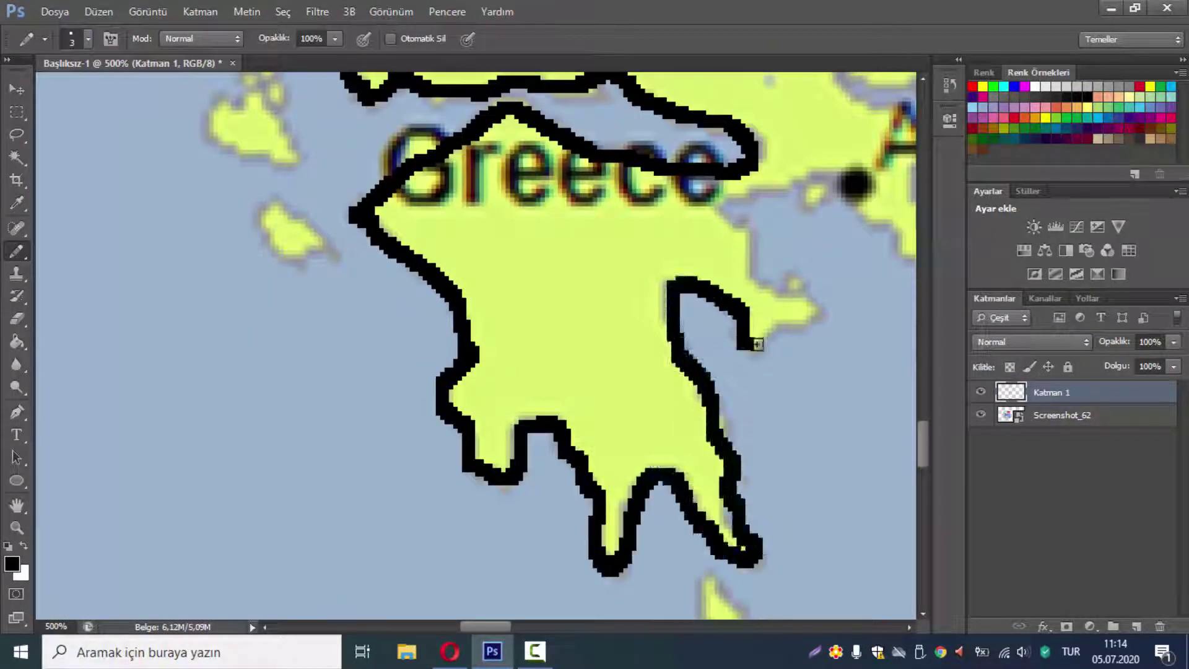
pyautogui.hscroll(10, 557, 278)
pyautogui.scroll(4, 303, 351)
# Trace the coastline near and north of Athens, undoing one stray short stroke
pyautogui.moveTo(332, 520); pyautogui.dragTo(299, 370)
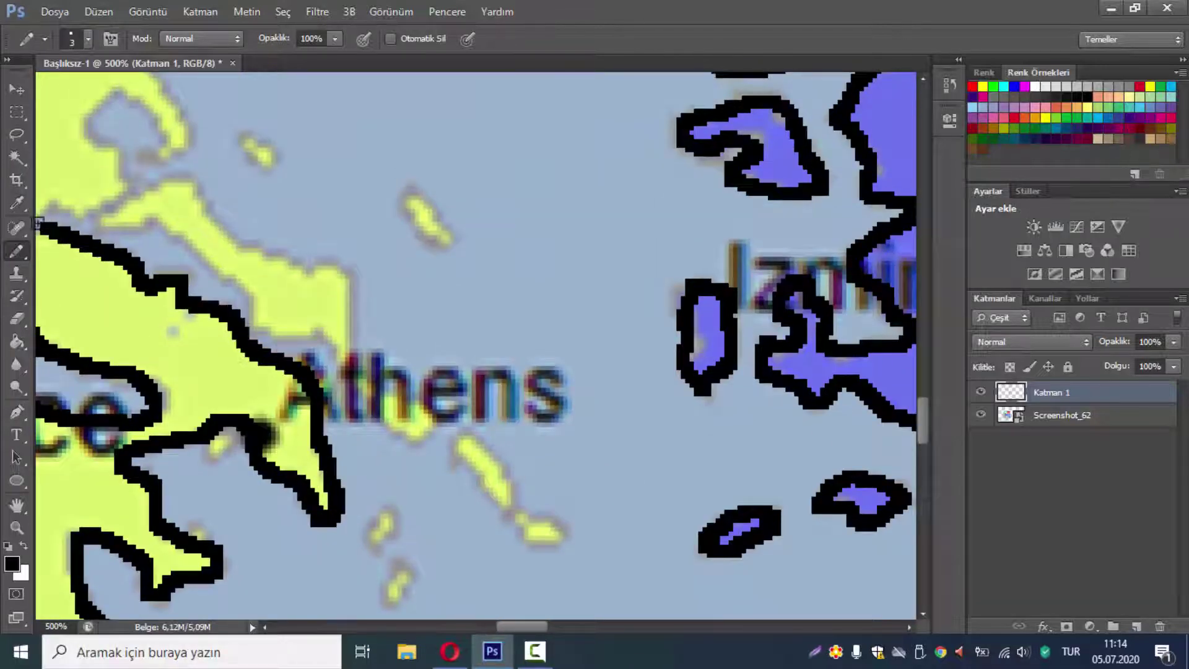
pyautogui.moveTo(38, 223); pyautogui.dragTo(117, 179)
pyautogui.hscroll(-4, 374, 353)
pyautogui.scroll(3, 374, 353)
pyautogui.moveTo(374, 353); pyautogui.dragTo(441, 270)
pyautogui.hotkey('ctrl', 'z')
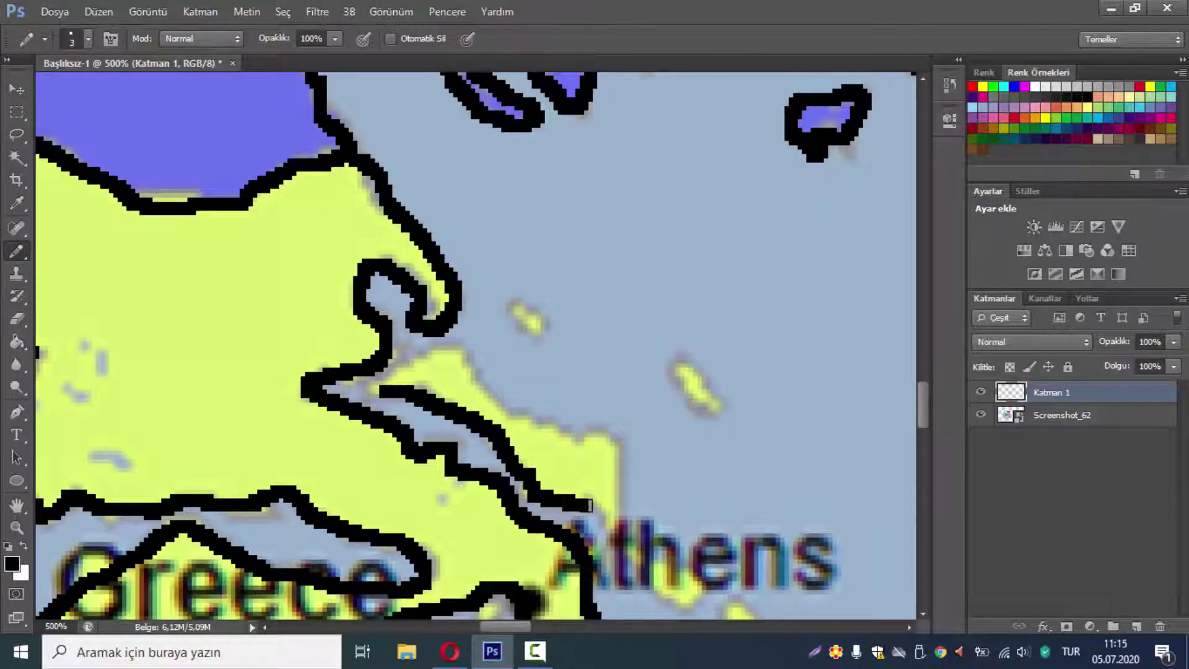
pyautogui.scroll(-3, 434, 378)
# Outline the peninsula by Athens and an island east of it on Katman 1
pyautogui.moveTo(629, 387); pyautogui.dragTo(415, 293)
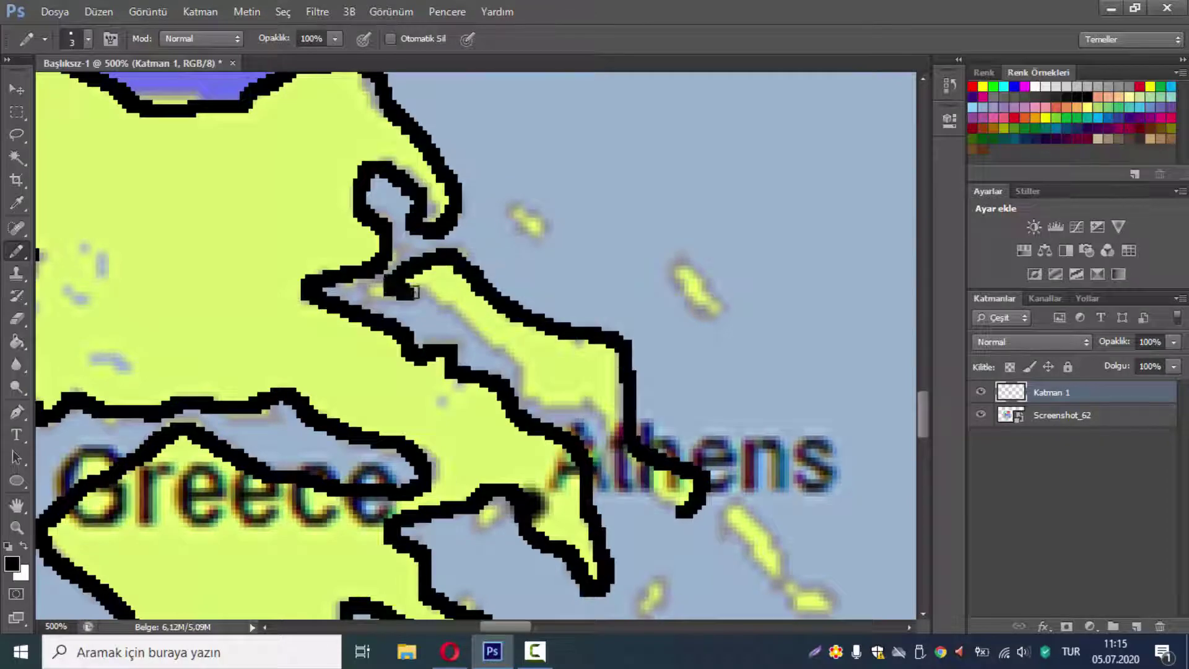
pyautogui.click(995, 490)
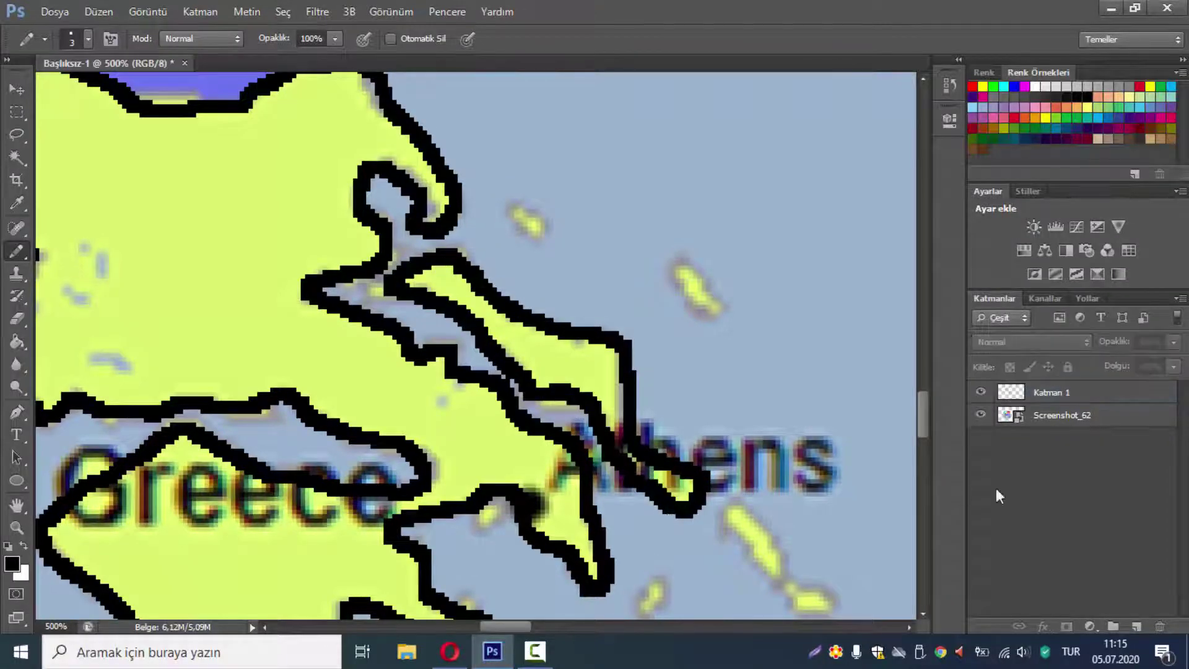
pyautogui.doubleClick(12, 526)
pyautogui.scroll(4, 384, 427)
pyautogui.hotkey('alt', ']')
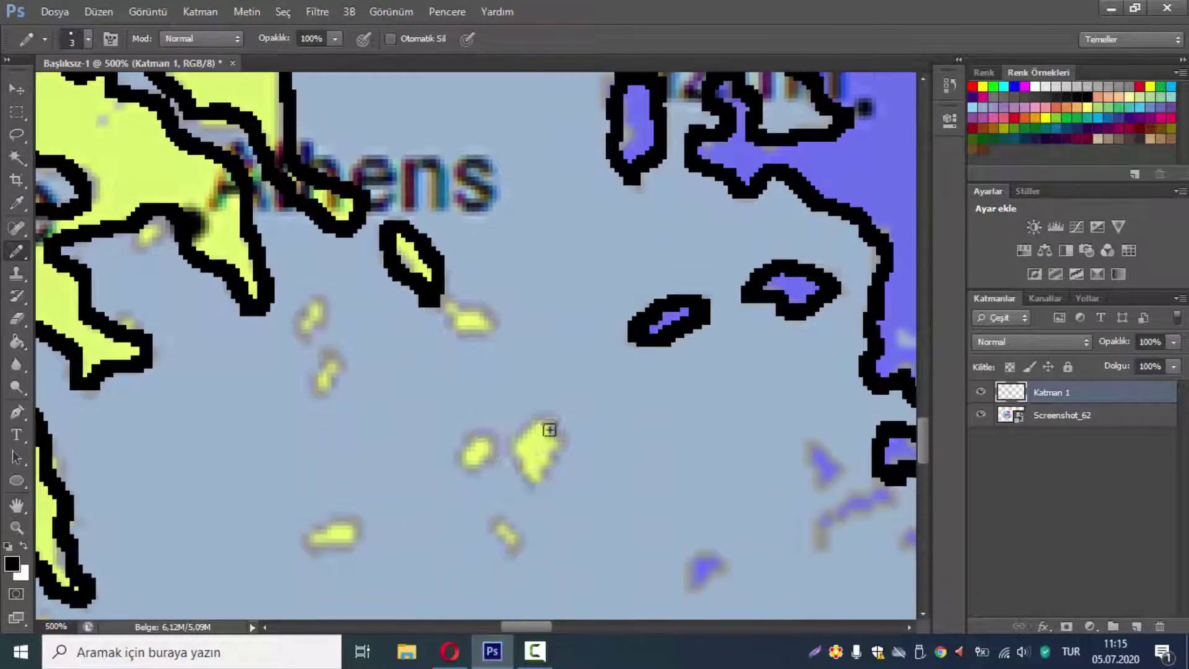
pyautogui.moveTo(549, 430); pyautogui.dragTo(499, 445)
pyautogui.scroll(-2, 487, 389)
pyautogui.scroll(-3, 552, 510)
pyautogui.scroll(3, 368, 509)
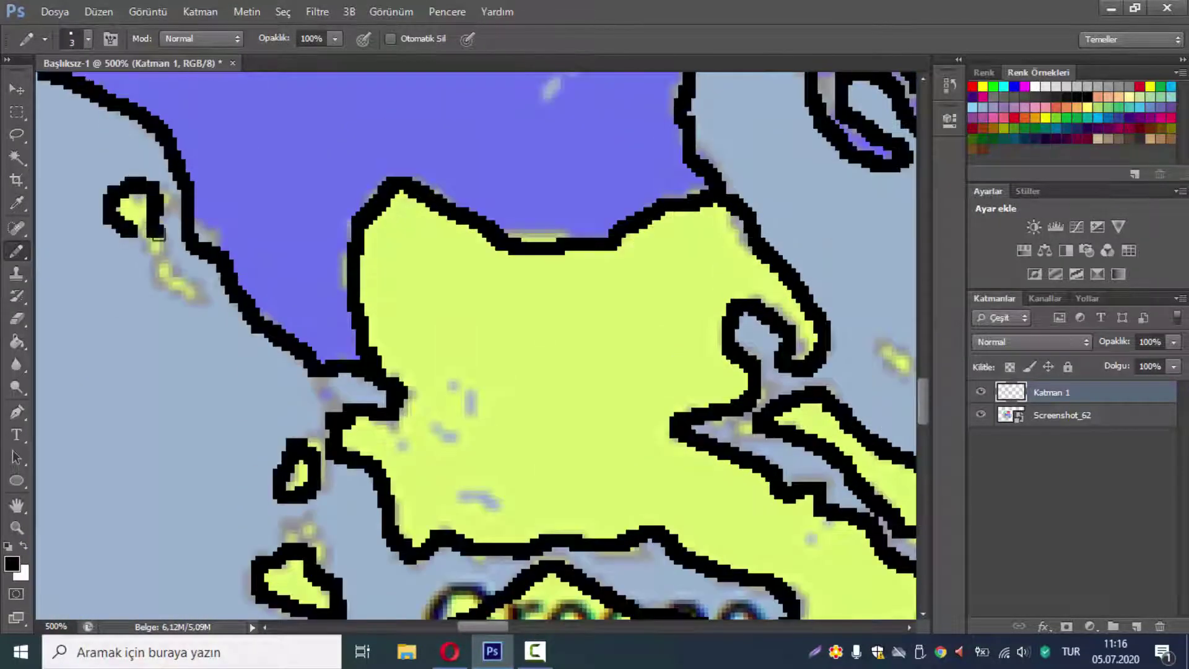
pyautogui.click(17, 527)
pyautogui.hotkey('ctrl', '0')
pyautogui.click(981, 415)
pyautogui.click(235, 406)
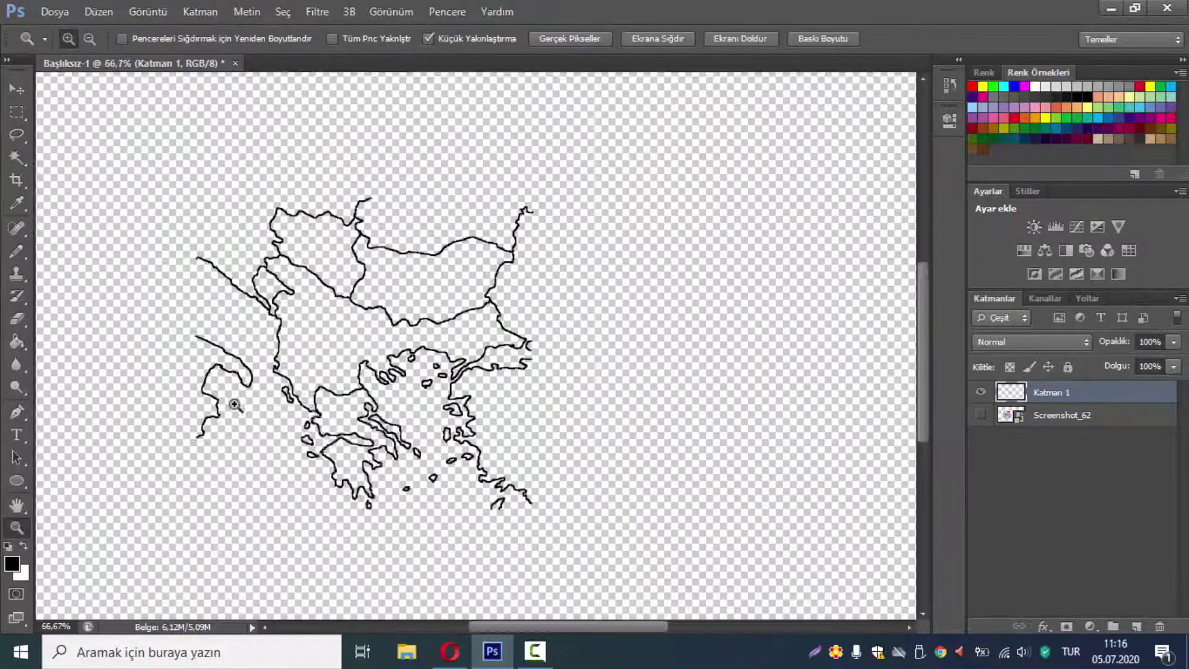
pyautogui.hotkey('ctrl', '-')
pyautogui.hotkey('ctrl', 't')
pyautogui.moveTo(457, 249); pyautogui.dragTo(613, 132)
pyautogui.moveTo(563, 236)
pyautogui.mouseDown()
pyautogui.moveTo(506, 334)
pyautogui.moveTo(698, 112)
pyautogui.mouseUp()
pyautogui.moveTo(674, 340); pyautogui.dragTo(570, 340)
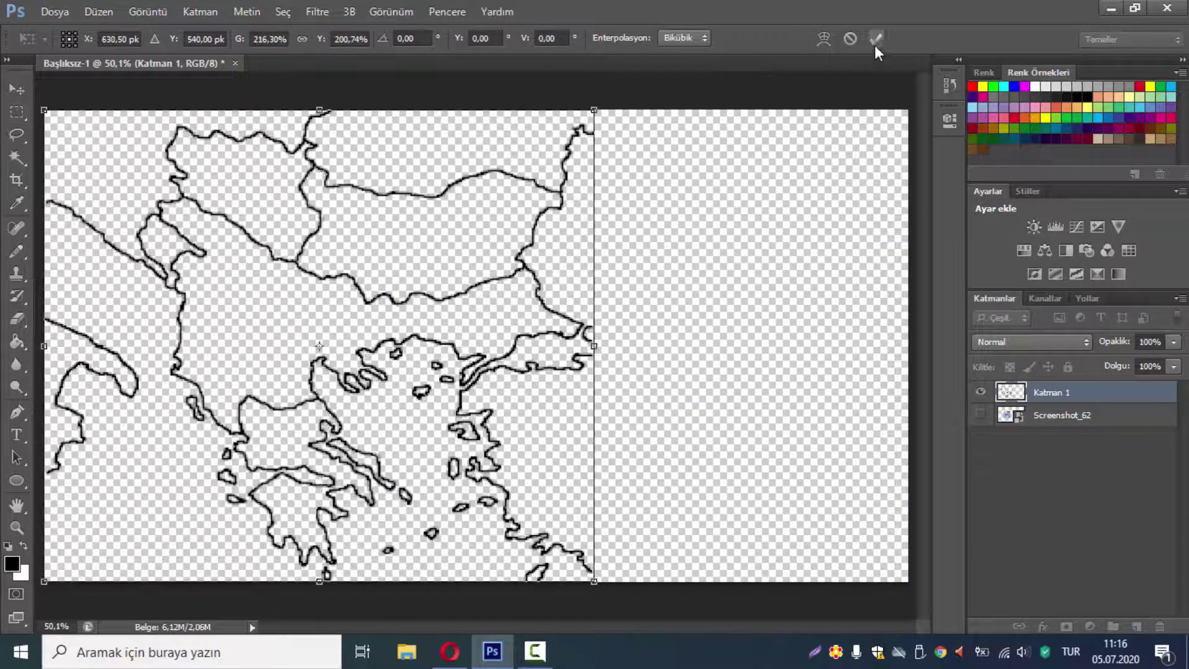
pyautogui.click(876, 38)
pyautogui.click(315, 319)
pyautogui.press('b')
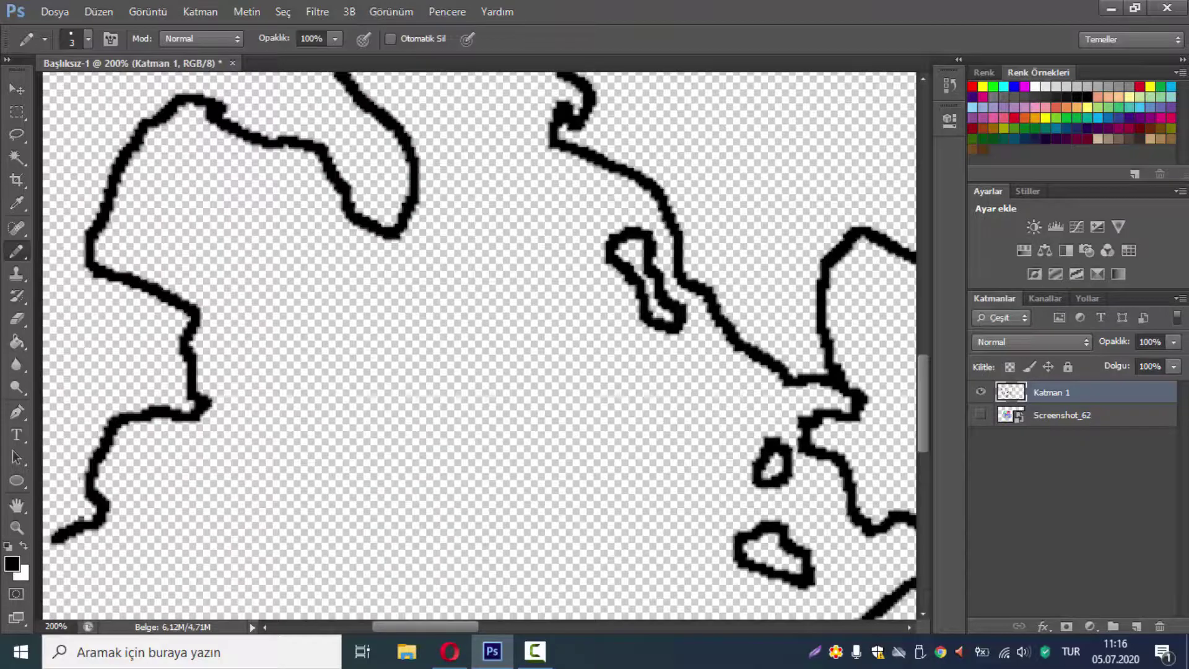
pyautogui.hotkey('ctrl', '-')
pyautogui.click(17, 528)
pyautogui.hotkey('ctrl', '-')
pyautogui.hotkey('ctrl', '-')
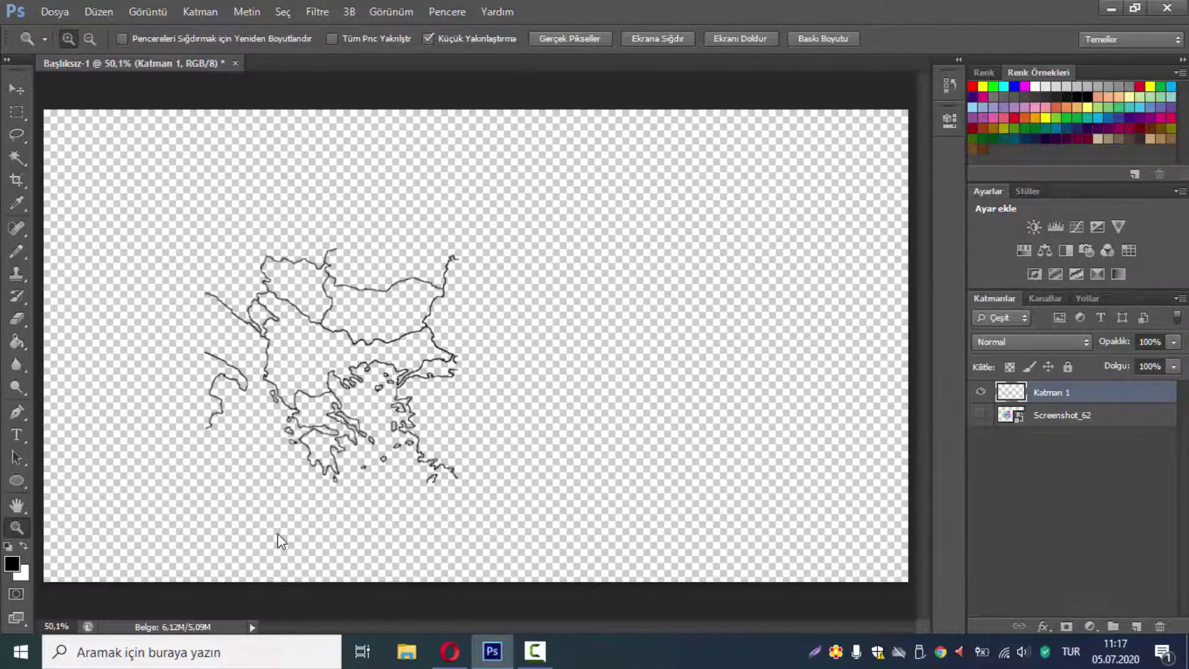
pyautogui.click(980, 415)
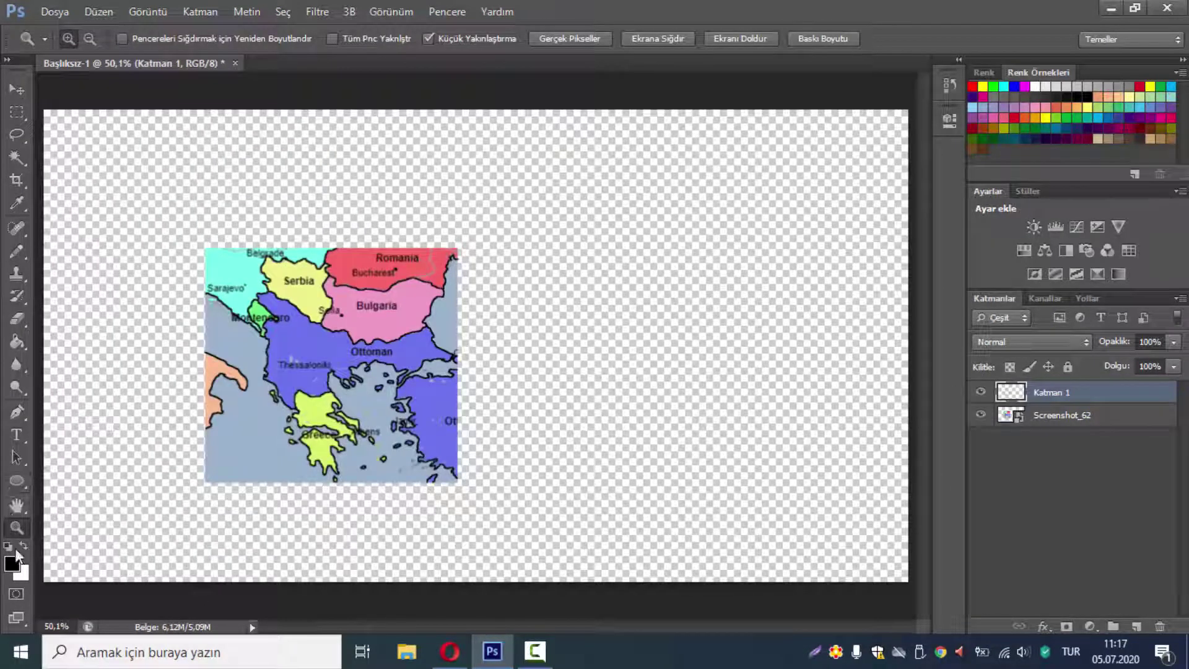
# Switch to the Rectangle tool with a 3 pt shape outline width
pyautogui.press('b')
pyautogui.rightClick(75, 467)
pyautogui.click(15, 480)
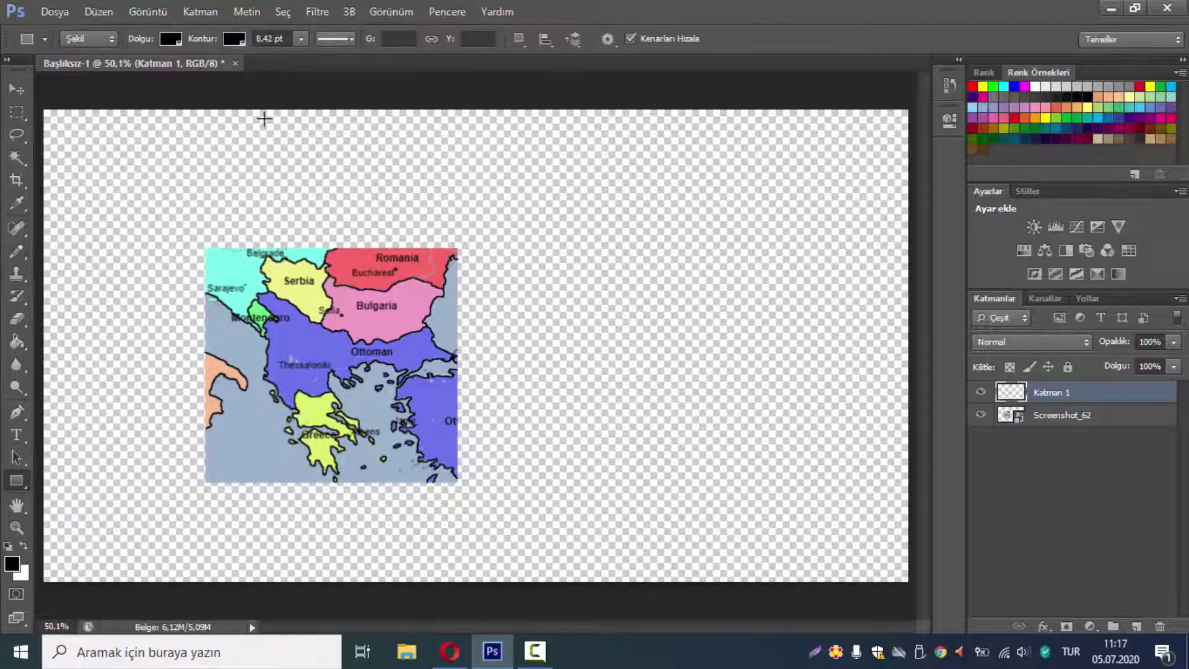
pyautogui.click(301, 40)
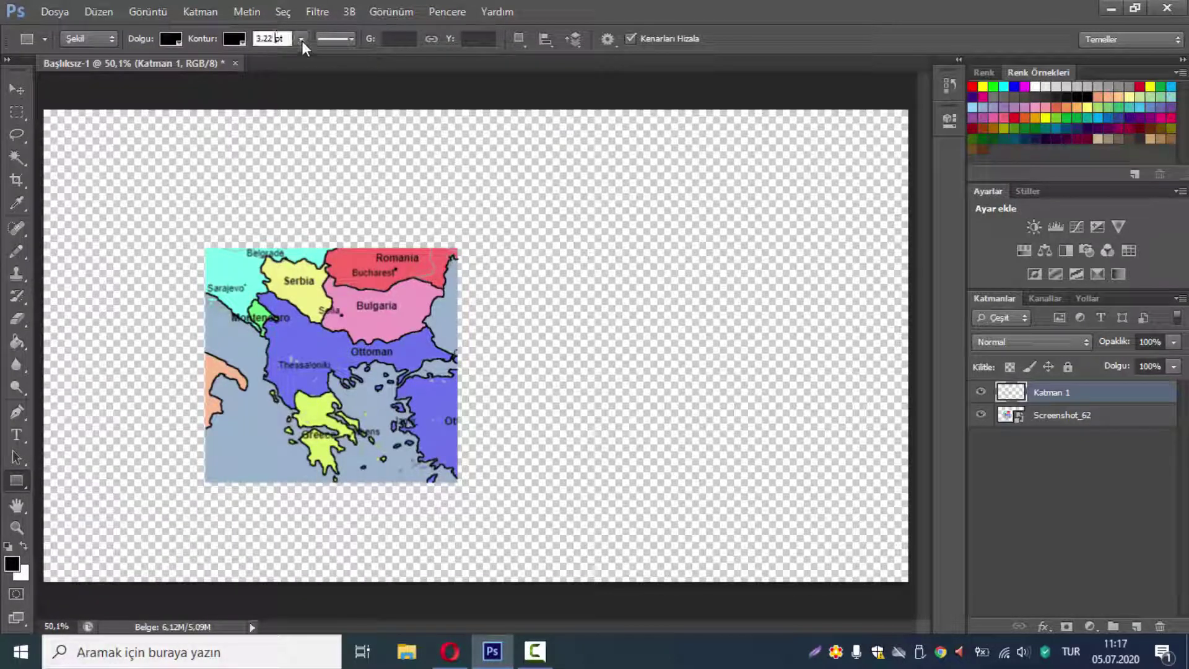
pyautogui.write('3')
pyautogui.press('Return')
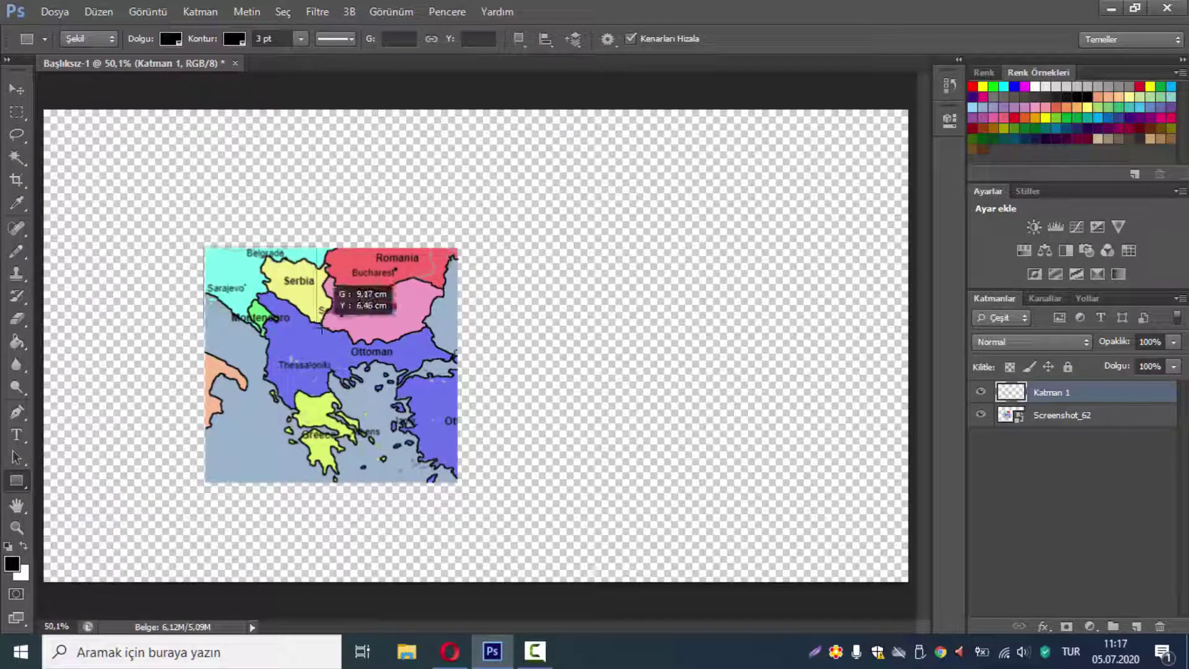
# Draw an unfilled rectangle framing the traced map
pyautogui.moveTo(321, 330); pyautogui.dragTo(458, 481)
pyautogui.click(171, 39)
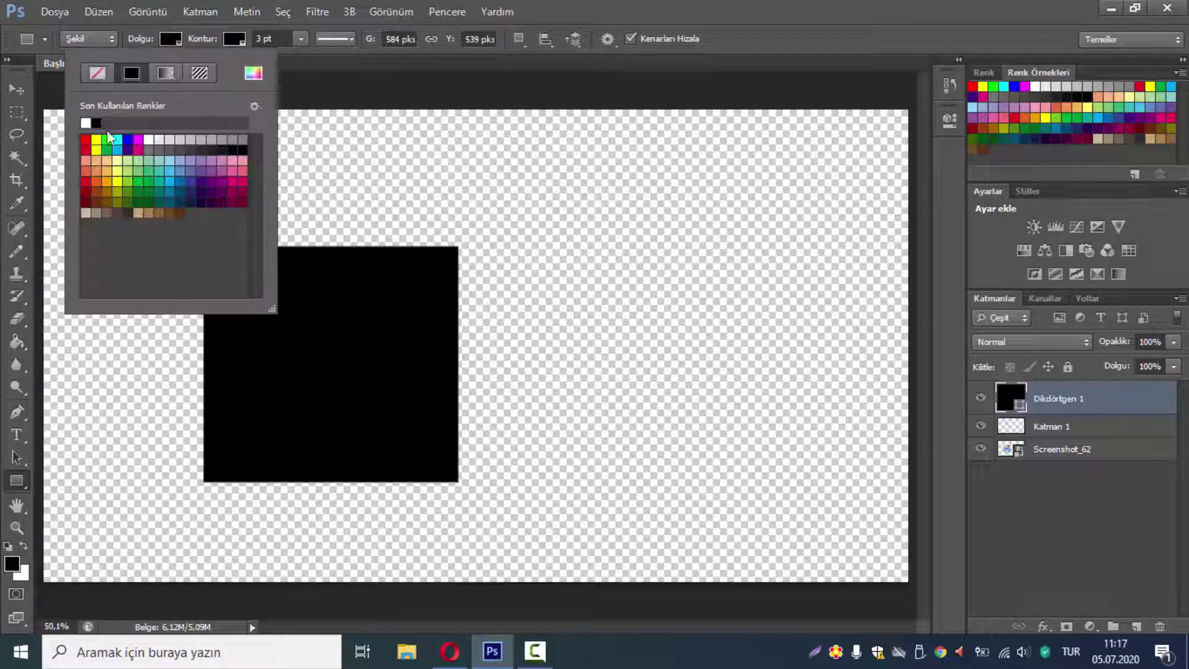
pyautogui.click(95, 72)
pyautogui.click(693, 523)
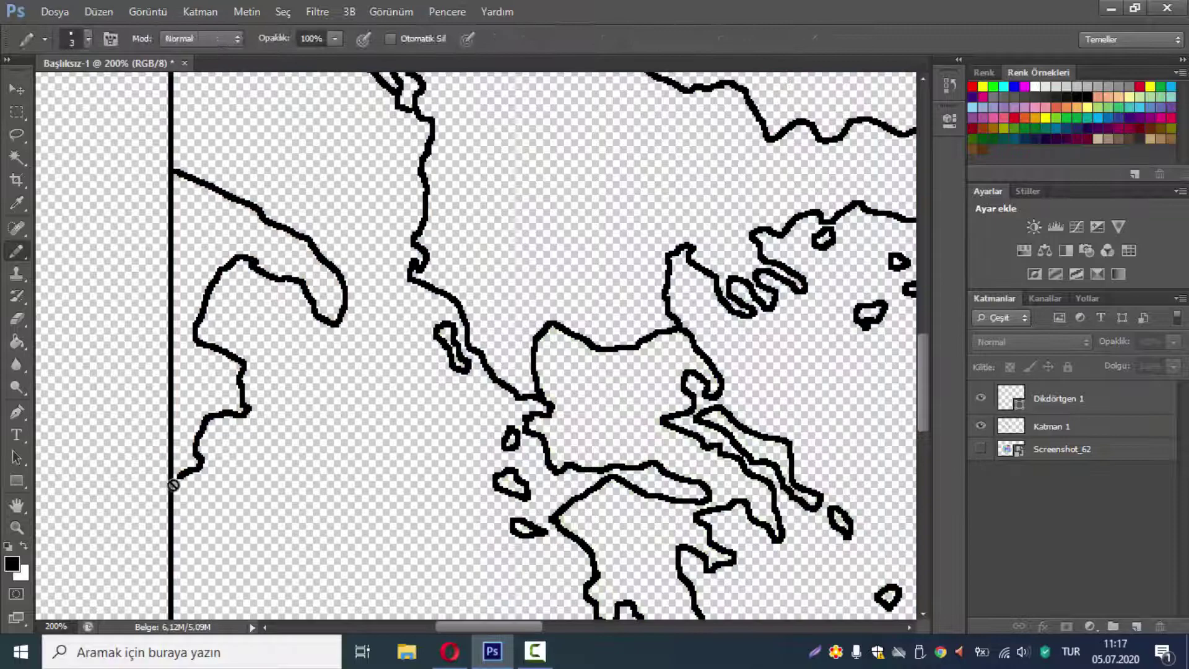
# Select the Katman 1 outline layer and pan around to check the framed map
pyautogui.click(1053, 426)
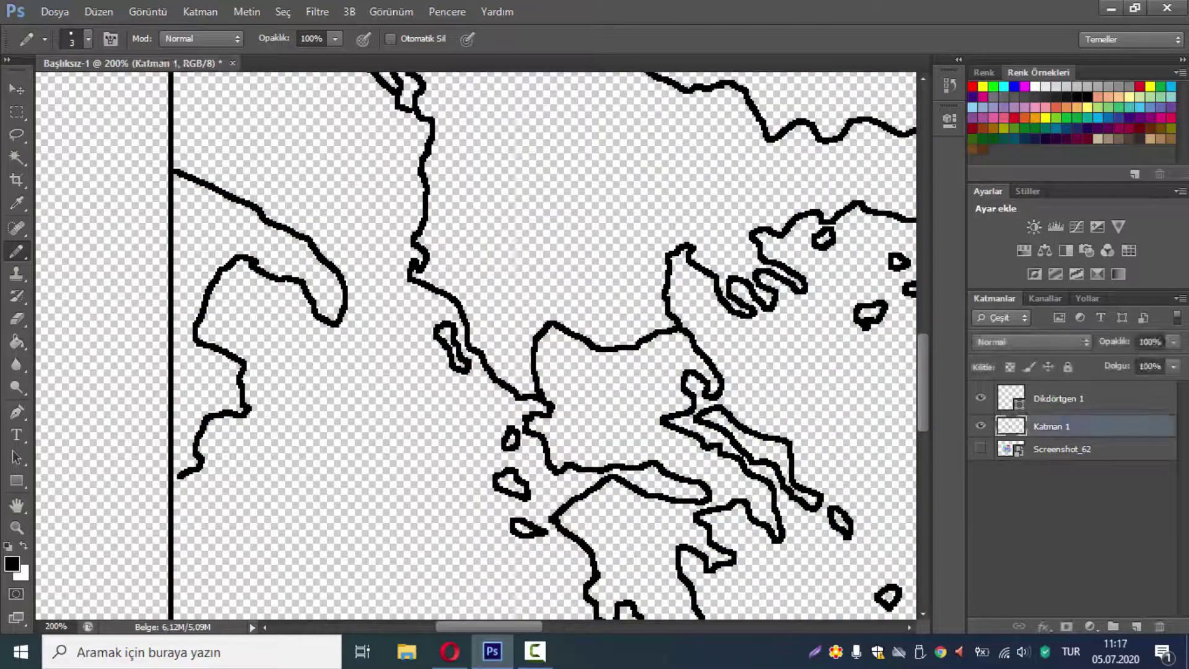
pyautogui.scroll(5, 476, 347)
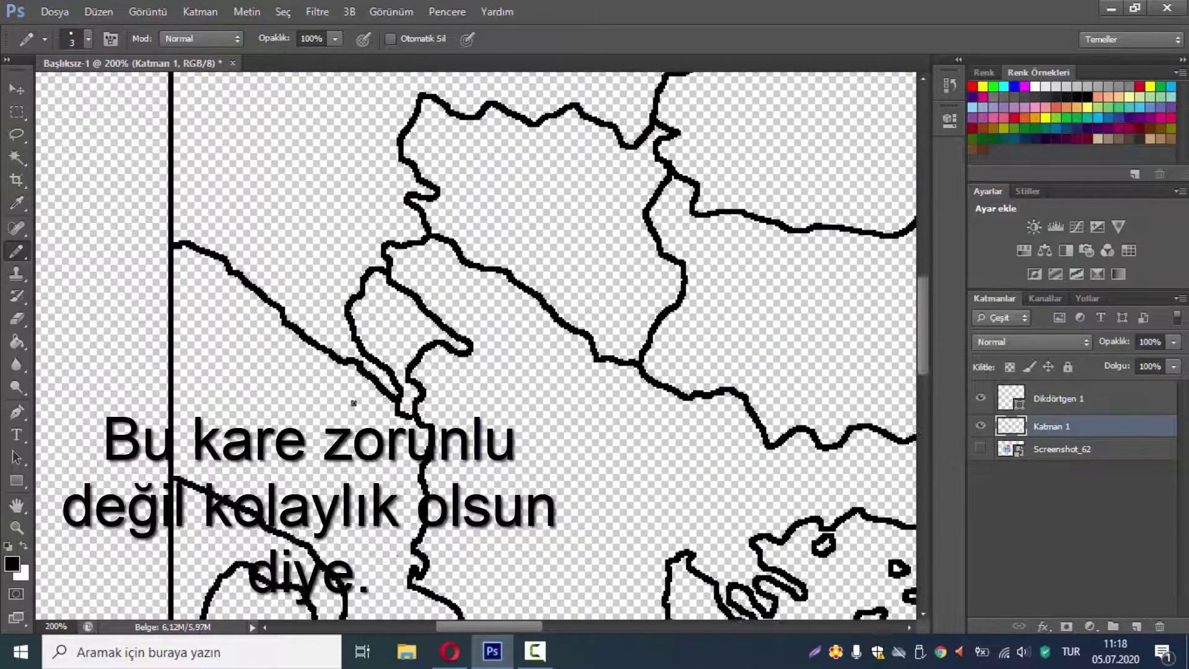
pyautogui.scroll(-5, 494, 498)
pyautogui.hscroll(8, 495, 498)
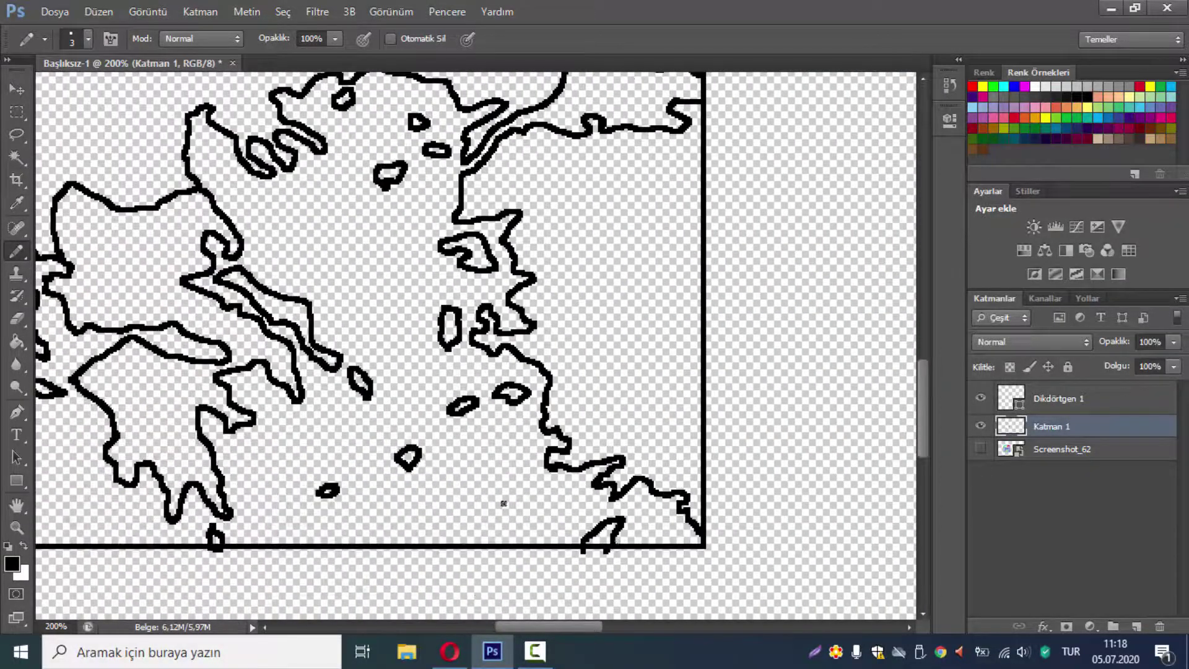
pyautogui.scroll(5, 495, 497)
pyautogui.scroll(2, 495, 498)
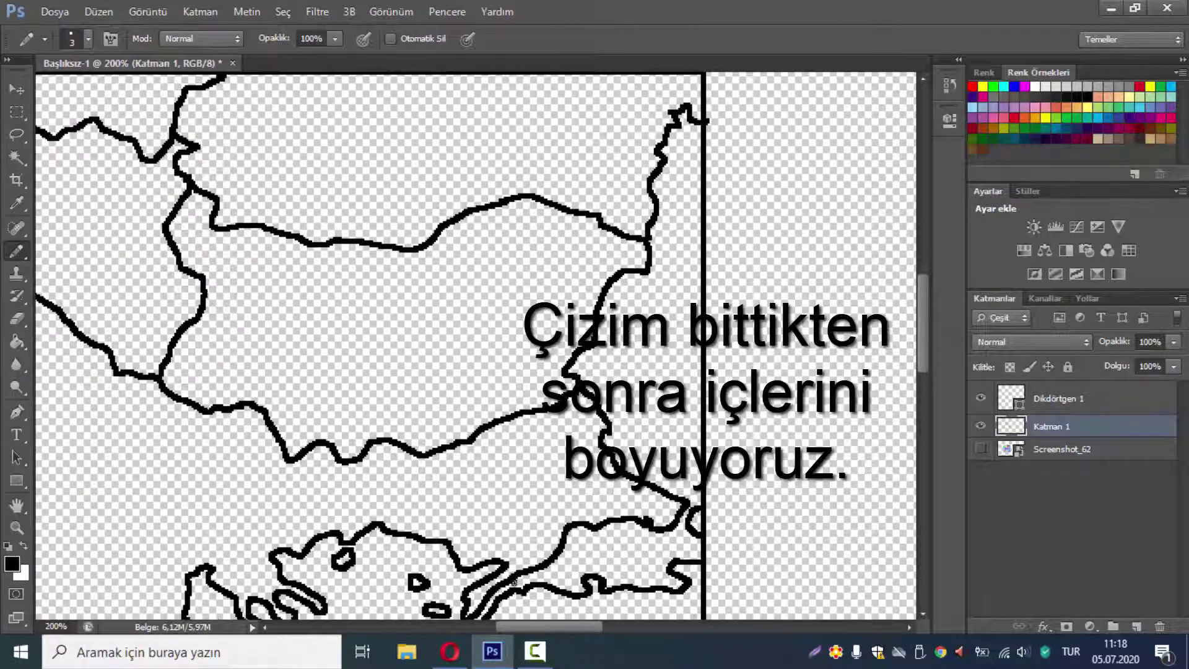
pyautogui.scroll(-5, 751, 479)
pyautogui.hscroll(-4, 751, 479)
# Sample red from the original map and fill the Ottoman region with it
pyautogui.press('z')
pyautogui.rightClick(286, 479)
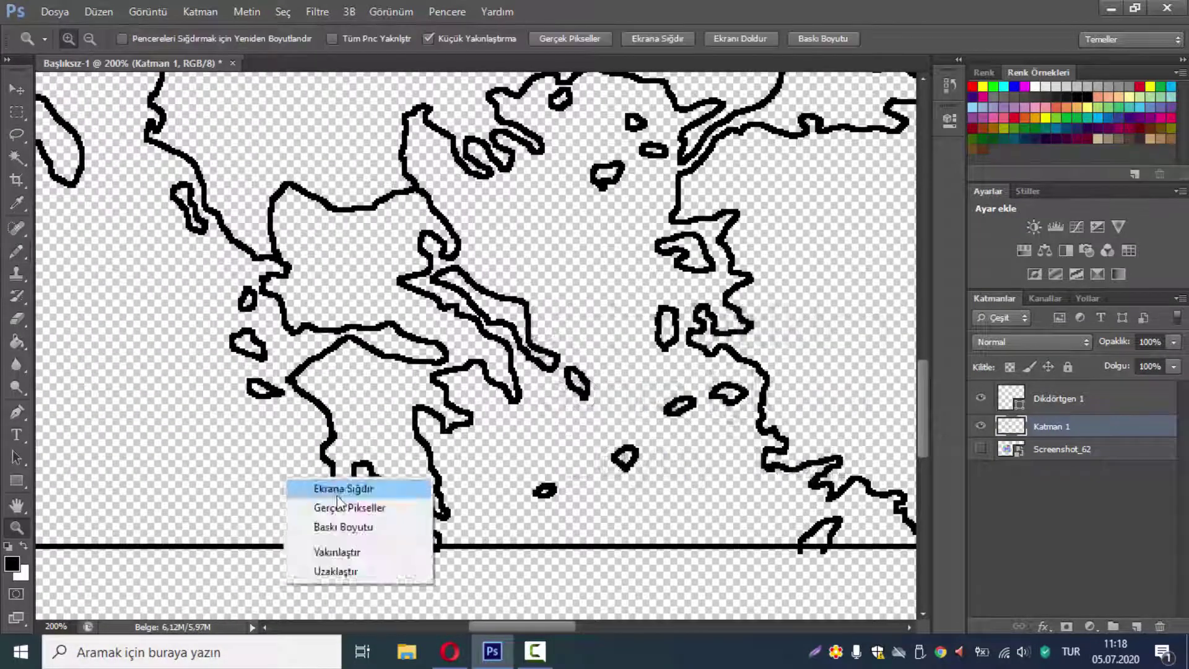
pyautogui.click(340, 489)
pyautogui.press('i')
pyautogui.click(171, 462)
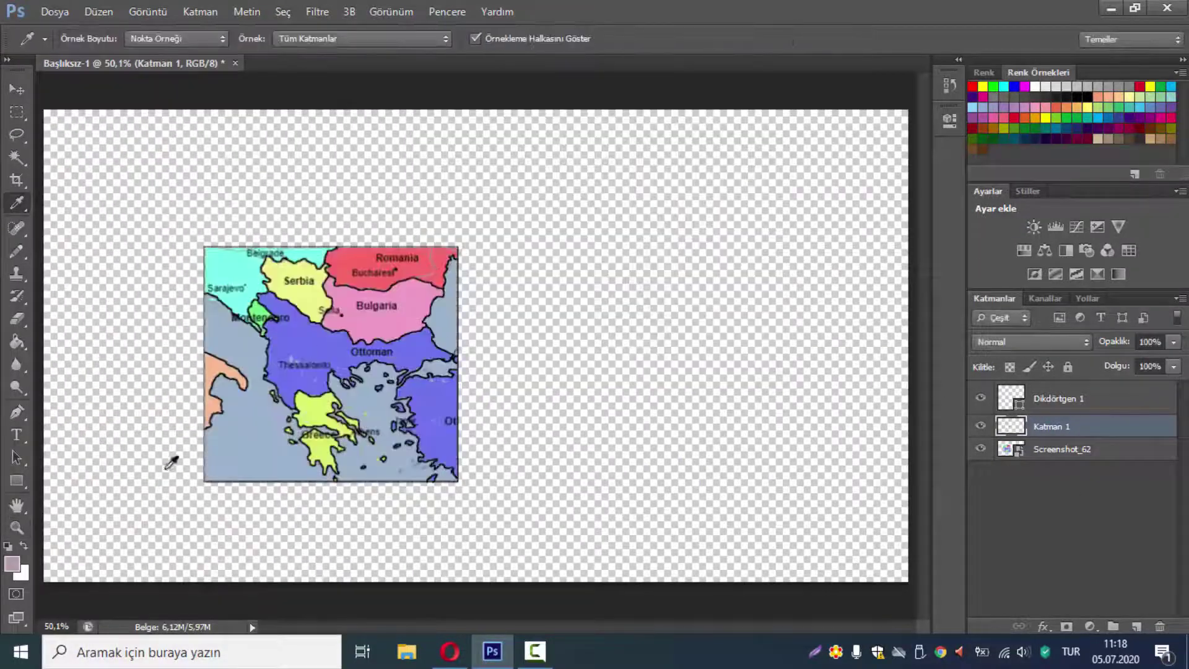
pyautogui.click(436, 251)
pyautogui.click(981, 449)
pyautogui.press('g')
pyautogui.click(372, 371)
# Zoom in on the Aegean coast and show the original screenshot layer again
pyautogui.click(403, 345)
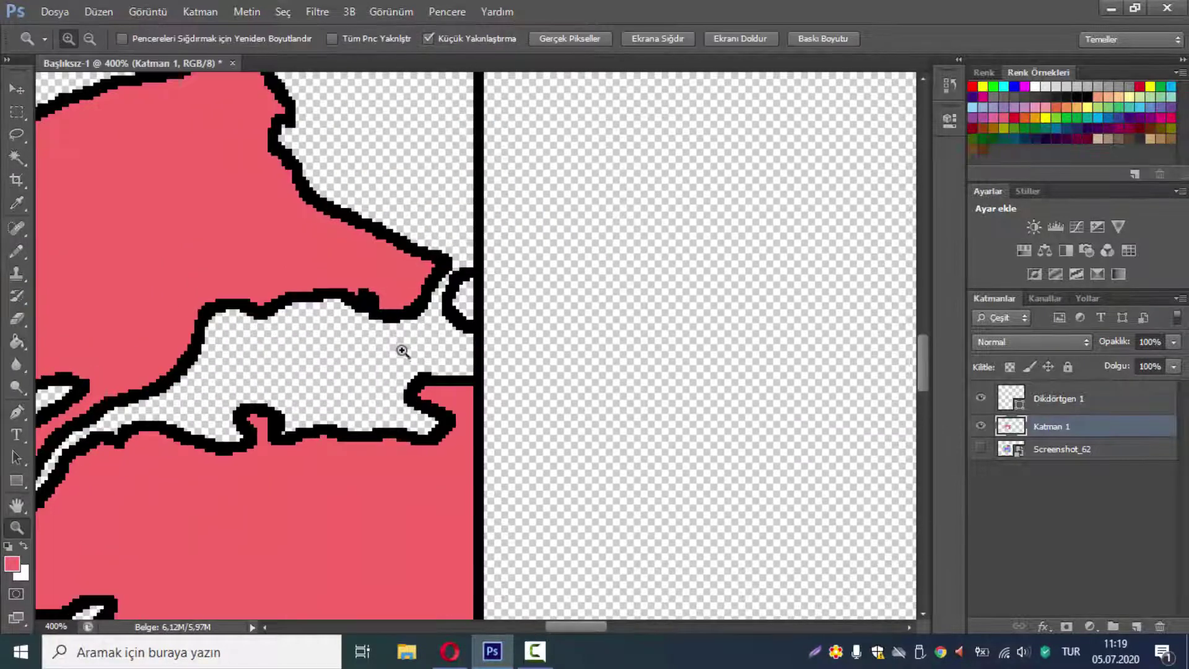
pyautogui.press('g')
pyautogui.scroll(-5, 480, 464)
pyautogui.click(981, 449)
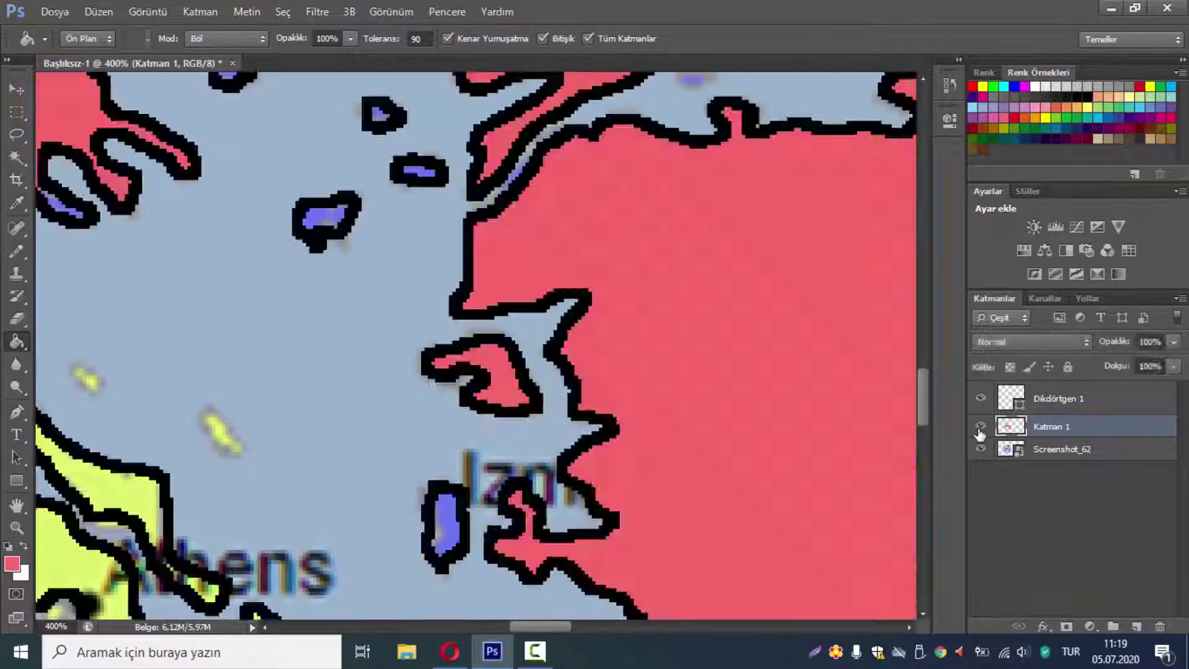
pyautogui.press('b')
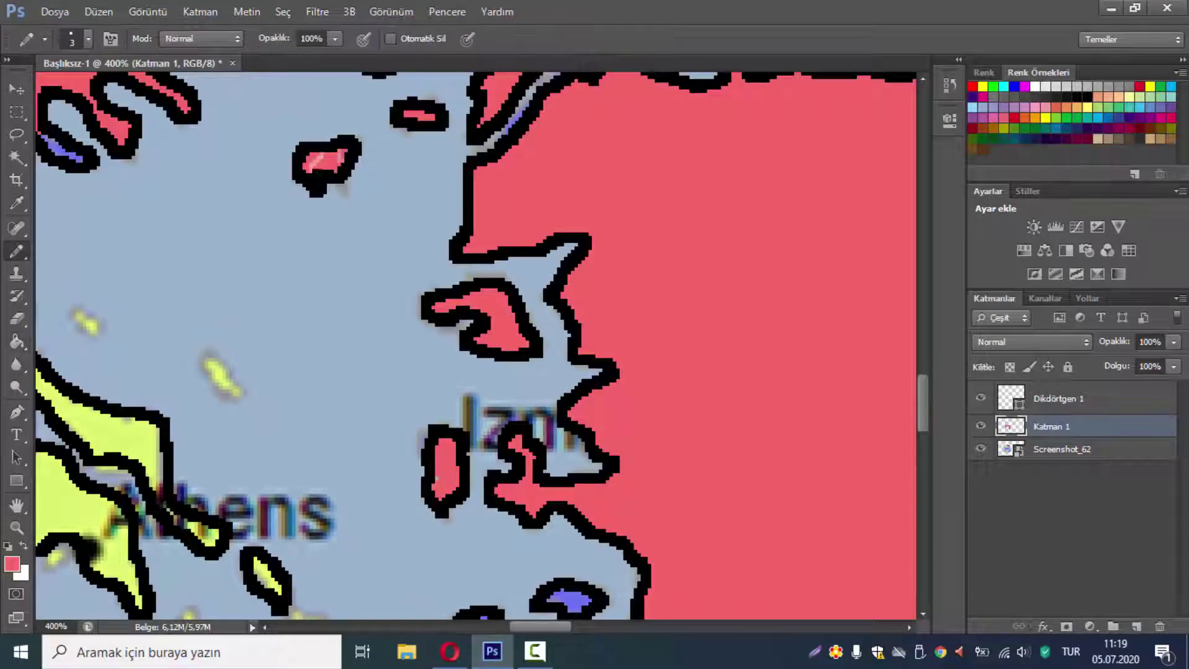
pyautogui.press('g')
# Pan around the Aegean islands, then zoom back out to the whole map
pyautogui.scroll(2, 347, 210)
pyautogui.hscroll(-4, 350, 260)
pyautogui.scroll(-4, 321, 242)
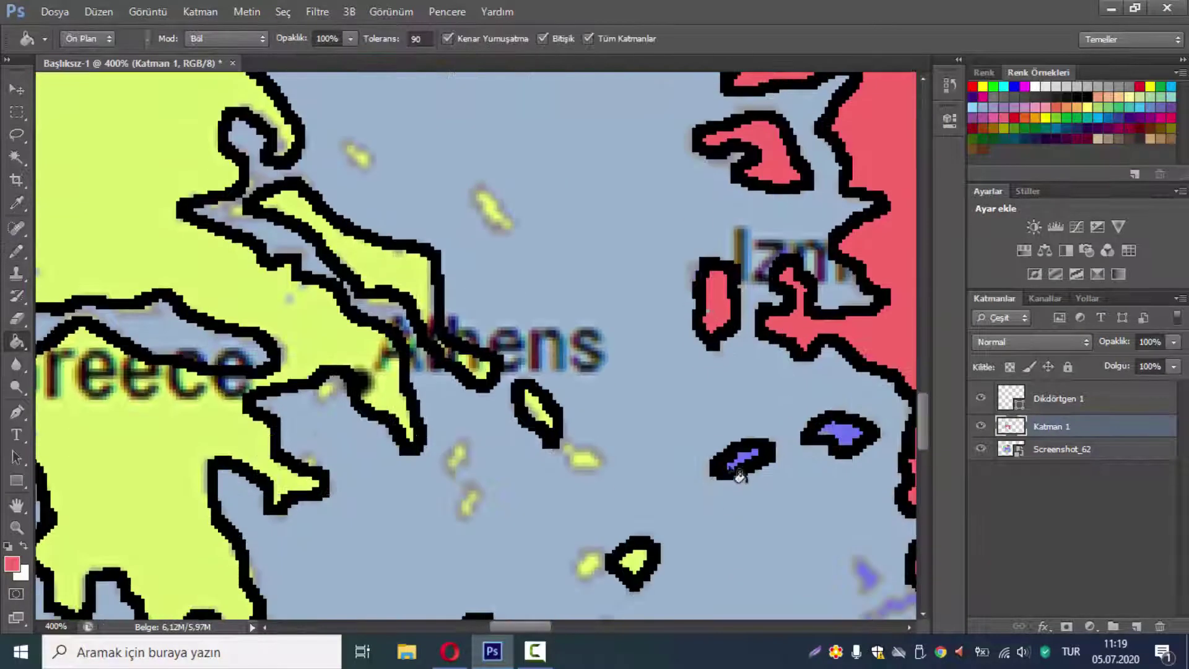
pyautogui.hscroll(4, 434, 371)
pyautogui.scroll(-4, 433, 371)
pyautogui.press('z')
pyautogui.hotkey('ctrl', '1')
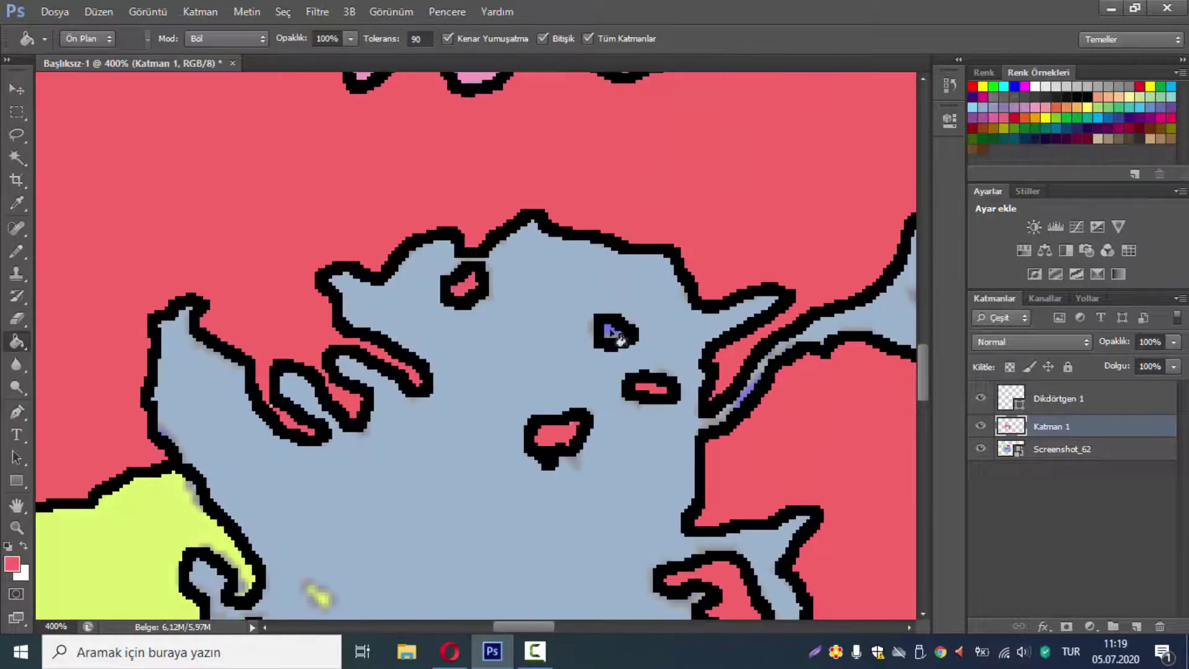
pyautogui.moveTo(258, 400); pyautogui.dragTo(205, 399)
# Sample cyan and fill the Greek mainland and the Peloponnese with it
pyautogui.press('i')
pyautogui.click(413, 296)
pyautogui.click(980, 448)
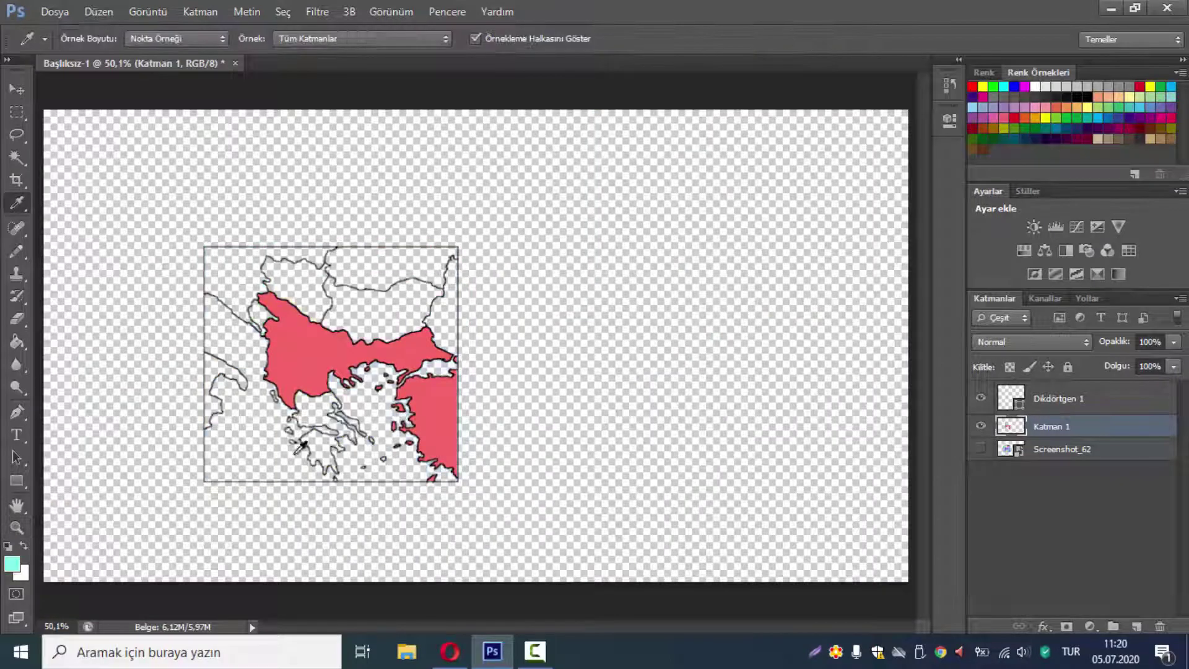
pyautogui.press('z')
pyautogui.click(312, 372)
pyautogui.press('t')
pyautogui.press('g')
pyautogui.click(310, 347)
pyautogui.click(446, 421)
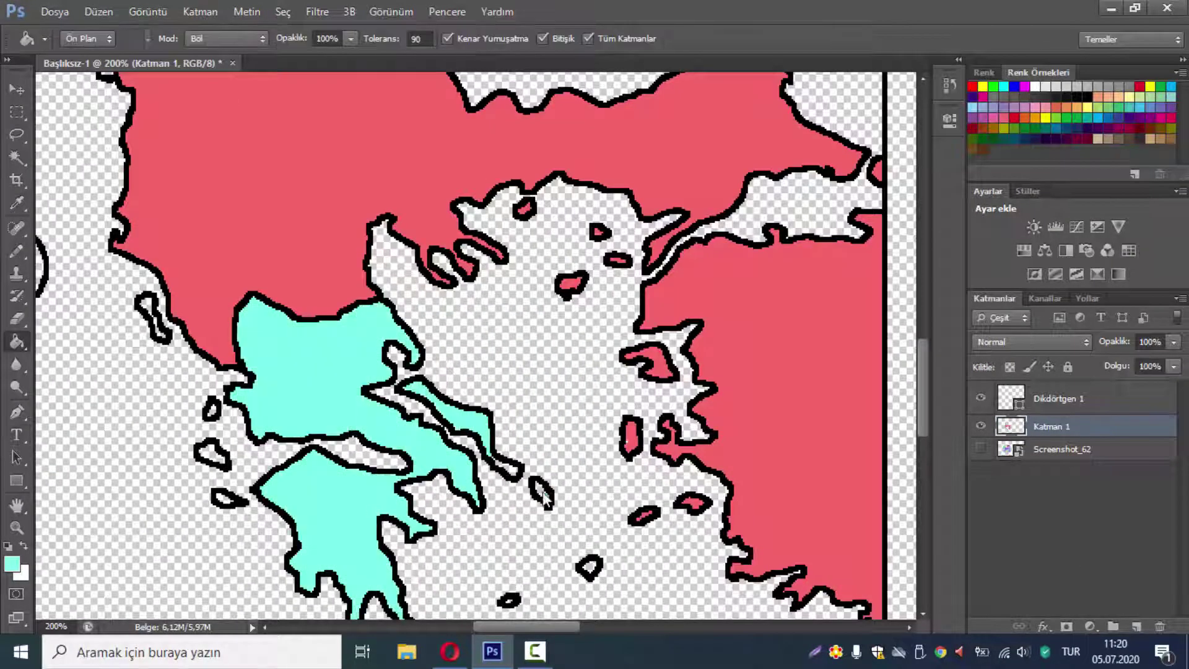
pyautogui.scroll(-1, 248, 396)
pyautogui.scroll(-2, 231, 411)
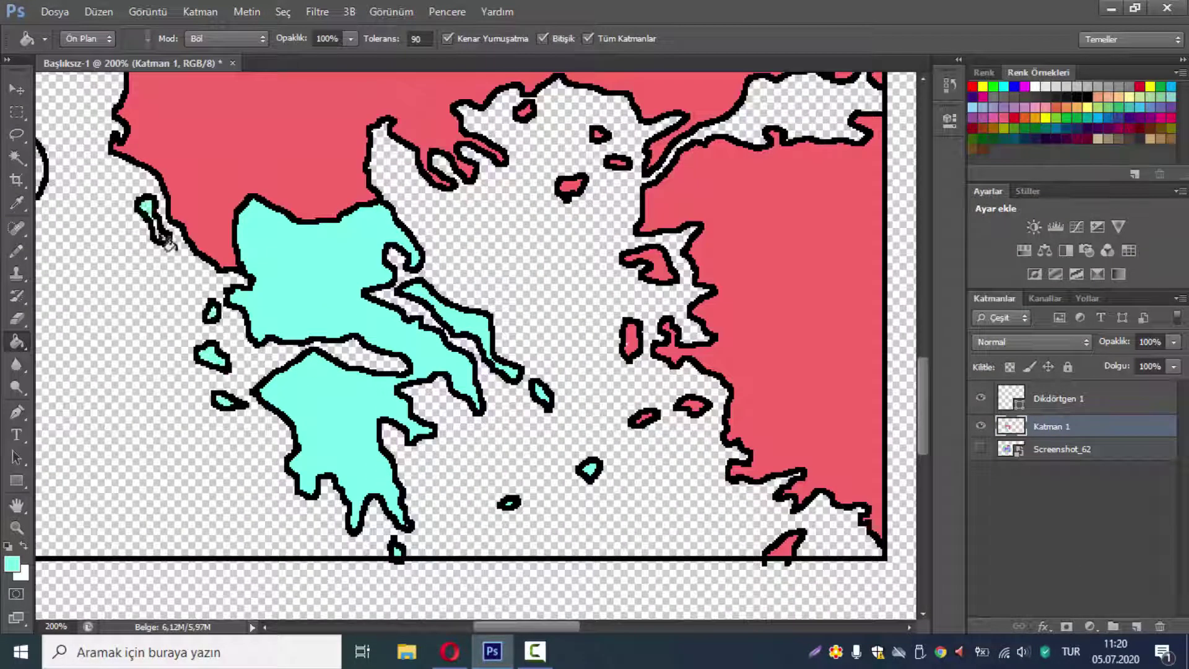
# Sample yellow from the original map and fill the top-left region with it
pyautogui.press('z')
pyautogui.rightClick(155, 514)
pyautogui.click(186, 524)
pyautogui.click(980, 449)
pyautogui.press('i')
pyautogui.click(257, 309)
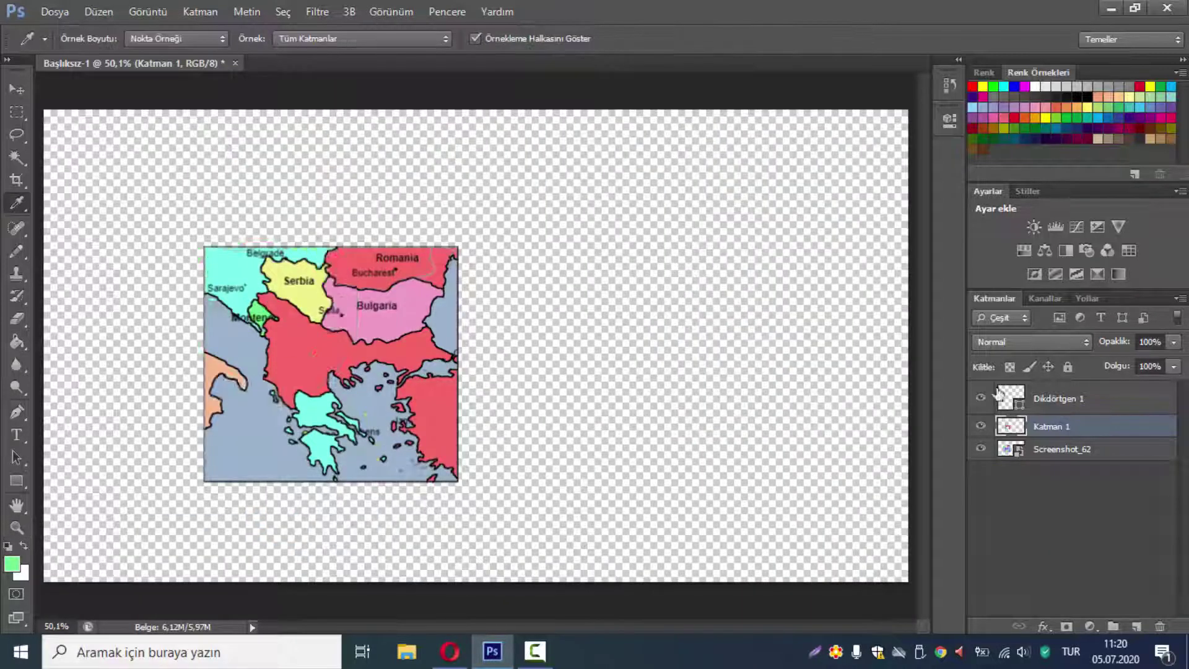
pyautogui.click(980, 426)
pyautogui.click(347, 431)
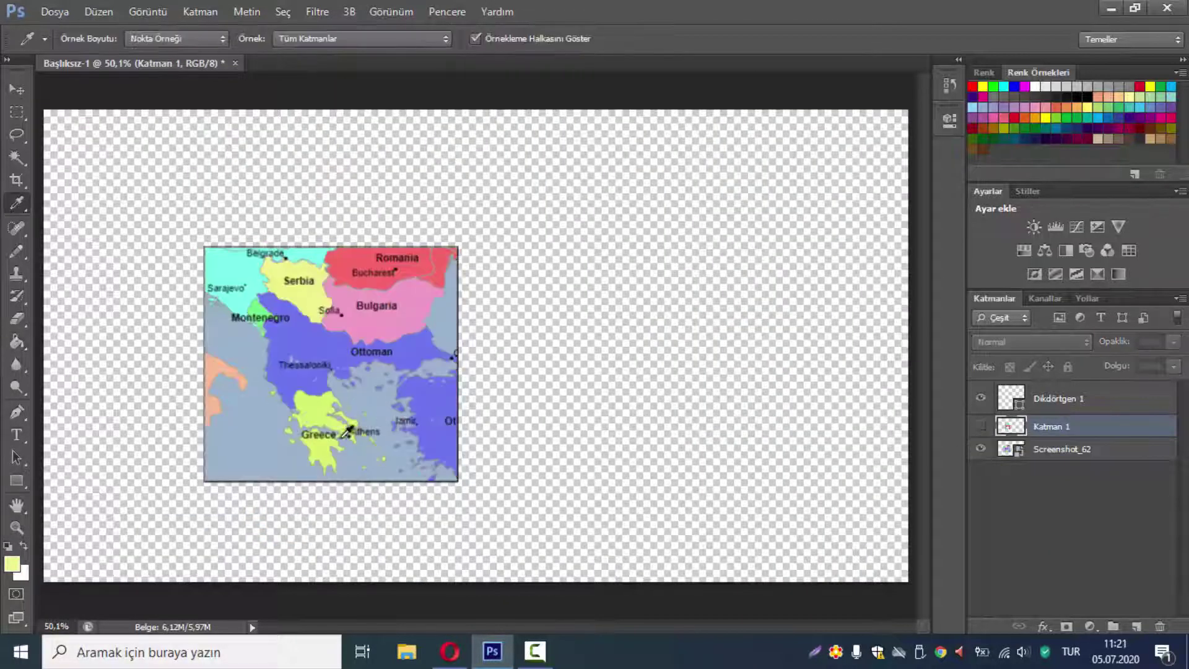
pyautogui.click(980, 426)
pyautogui.press('g')
pyautogui.click(232, 272)
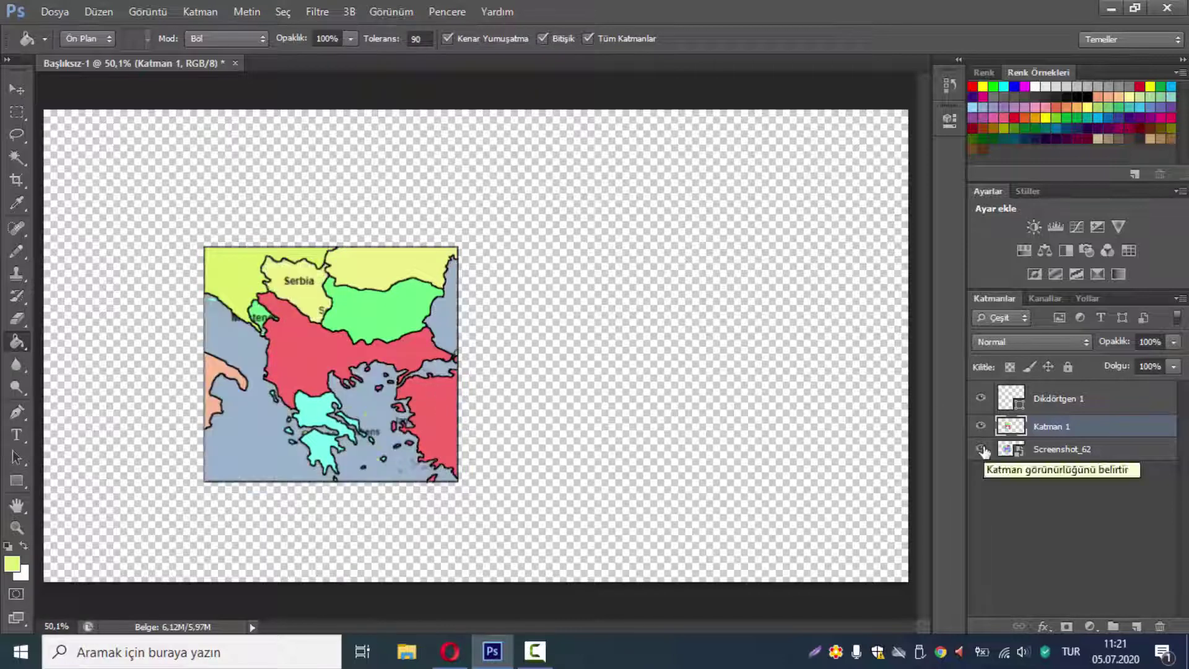
# Sample another colour from the original and fill Albania with blue-purple
pyautogui.click(980, 426)
pyautogui.press('i')
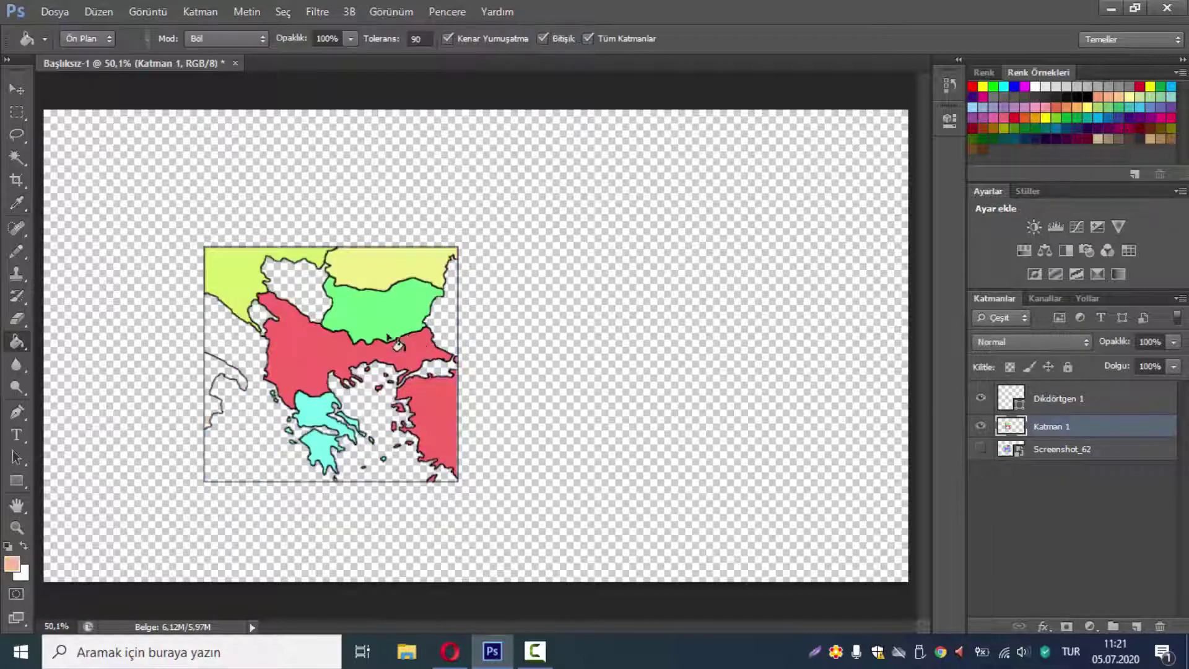
pyautogui.click(980, 426)
pyautogui.press('i')
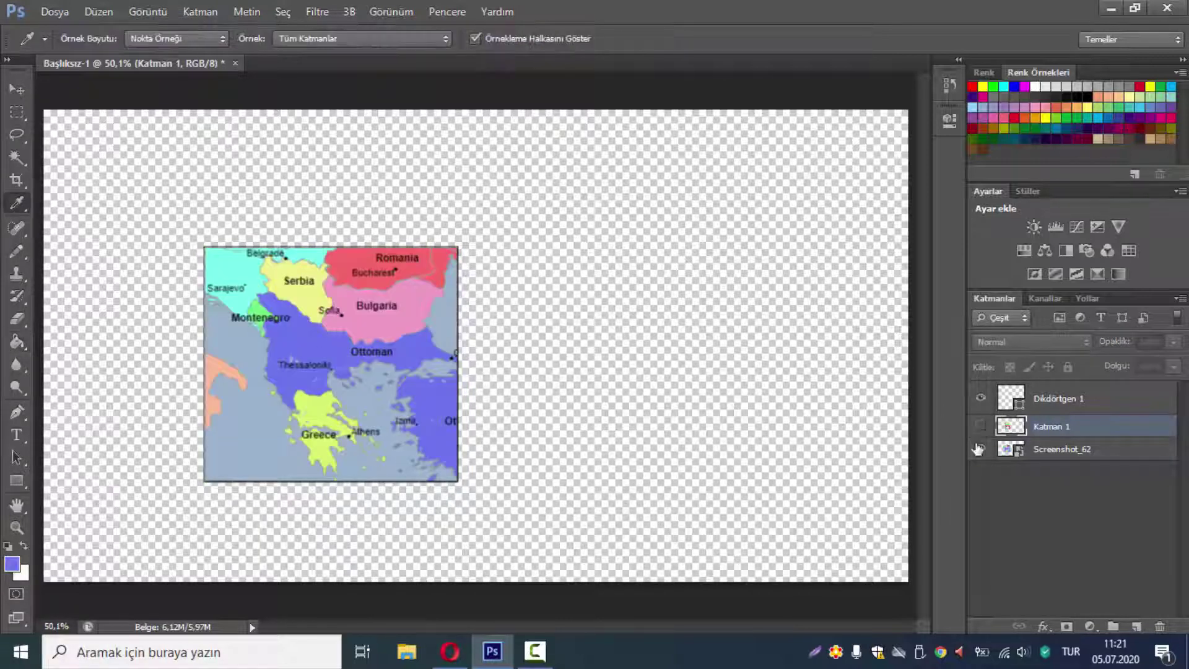
pyautogui.click(980, 426)
pyautogui.press('g')
pyautogui.click(263, 317)
# Delete the Screenshot_62 layer and select the frame layer along with the map
pyautogui.click(20, 573)
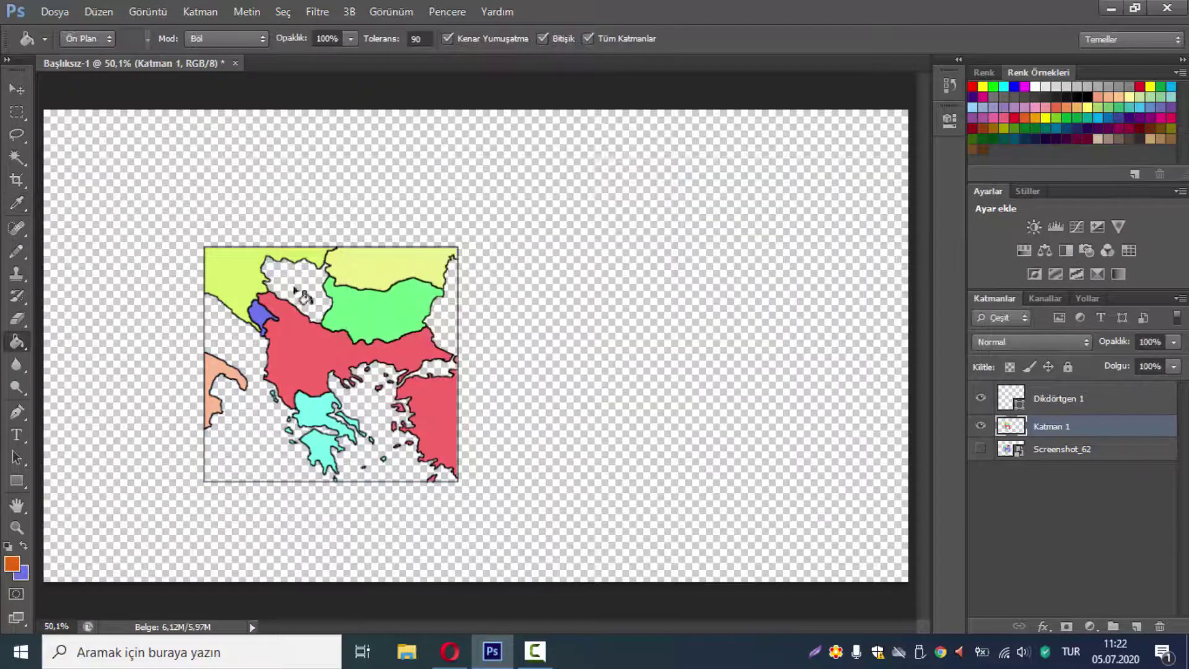
pyautogui.moveTo(1046, 455); pyautogui.dragTo(1160, 626)
pyautogui.hotkey('ctrl', 't')
pyautogui.click(850, 39)
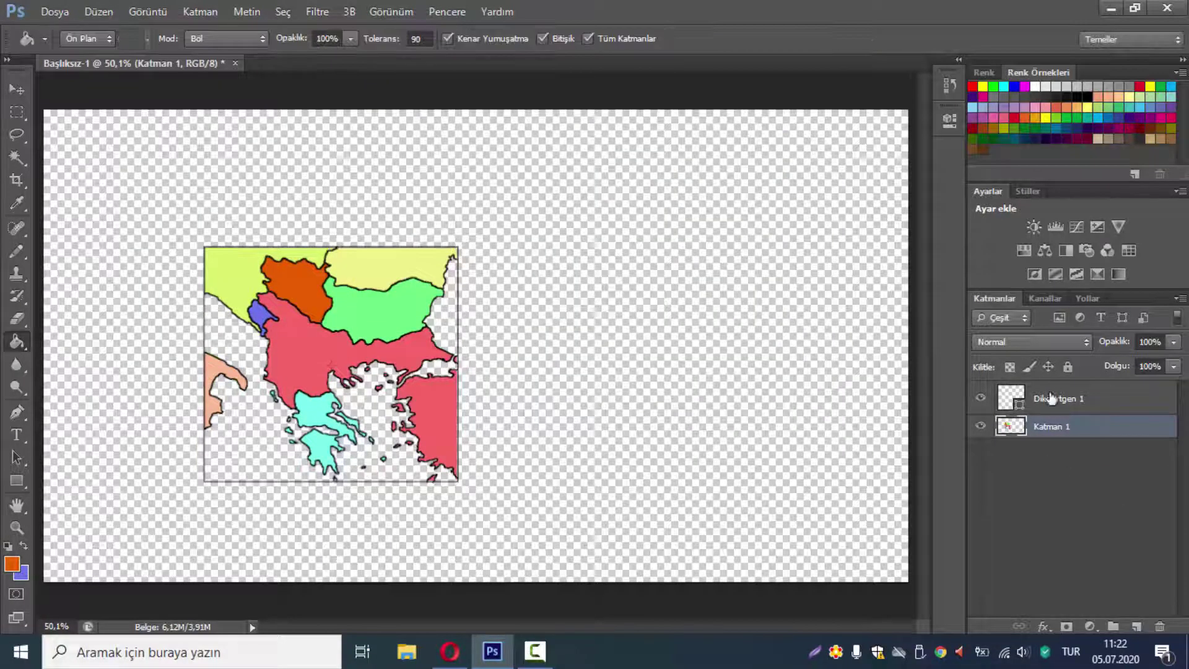
pyautogui.keyDown('shift'); pyautogui.click(1052, 399); pyautogui.keyUp('shift')
# Enlarge the map and frame together, then merge the frame into the map layer
pyautogui.hotkey('ctrl', 't')
pyautogui.moveTo(459, 483)
pyautogui.mouseDown()
pyautogui.moveTo(781, 583)
pyautogui.moveTo(579, 501)
pyautogui.mouseUp()
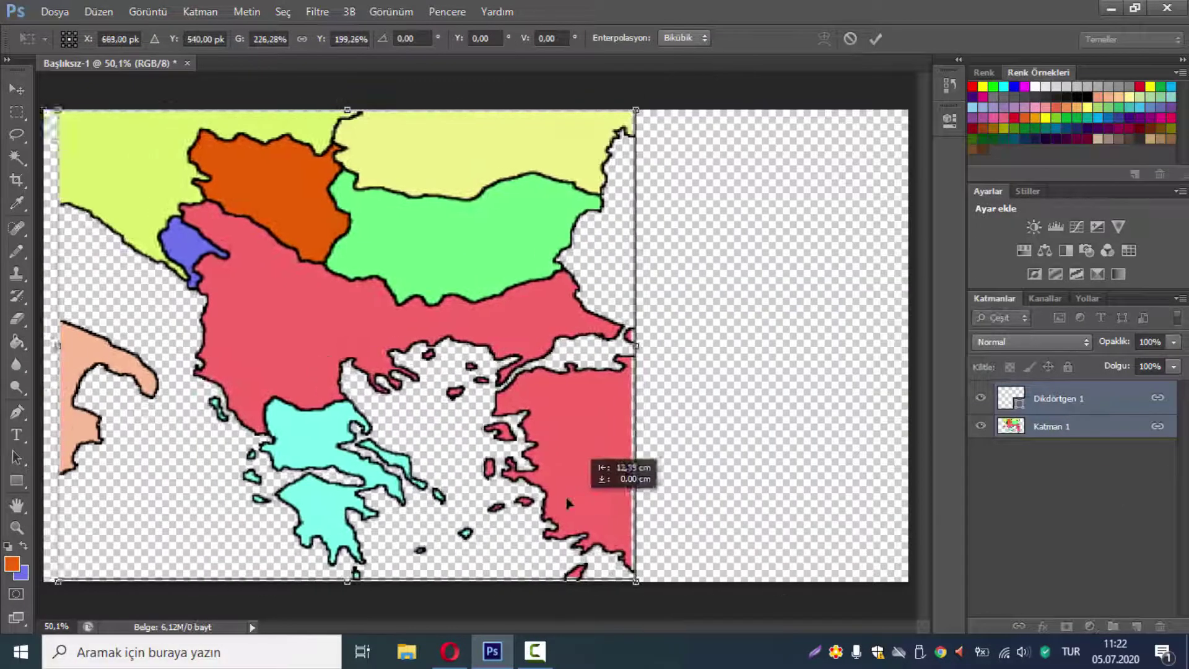
pyautogui.click(875, 38)
pyautogui.hotkey('ctrl', 't')
pyautogui.click(850, 39)
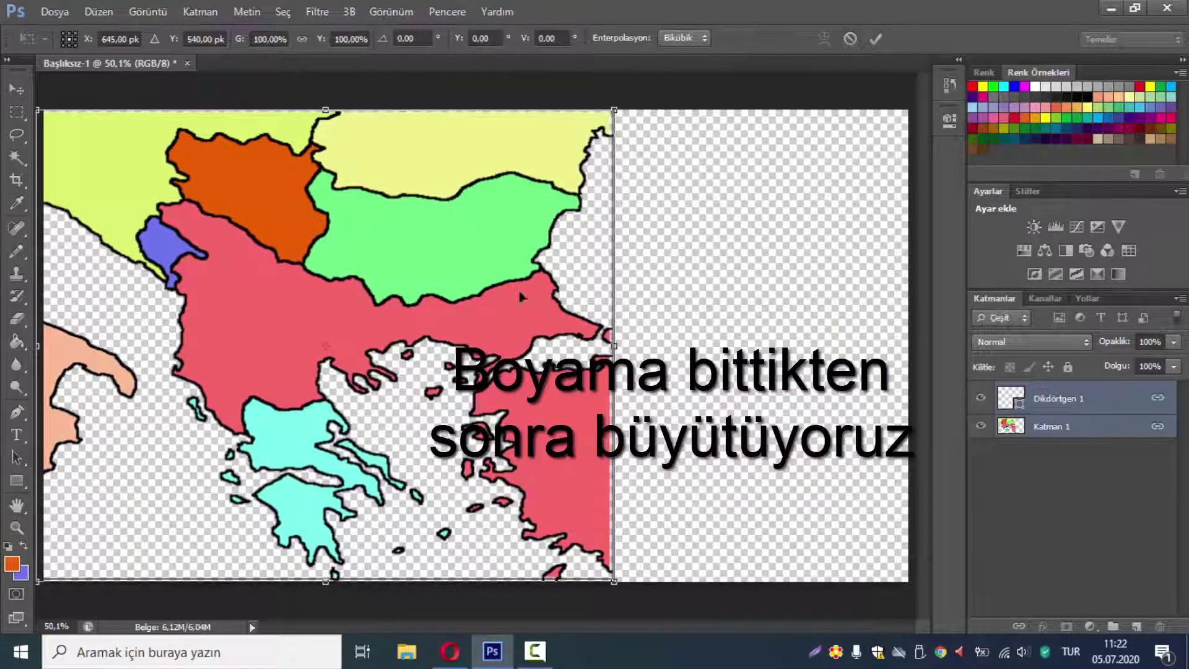
pyautogui.hotkey('ctrl', 'e')
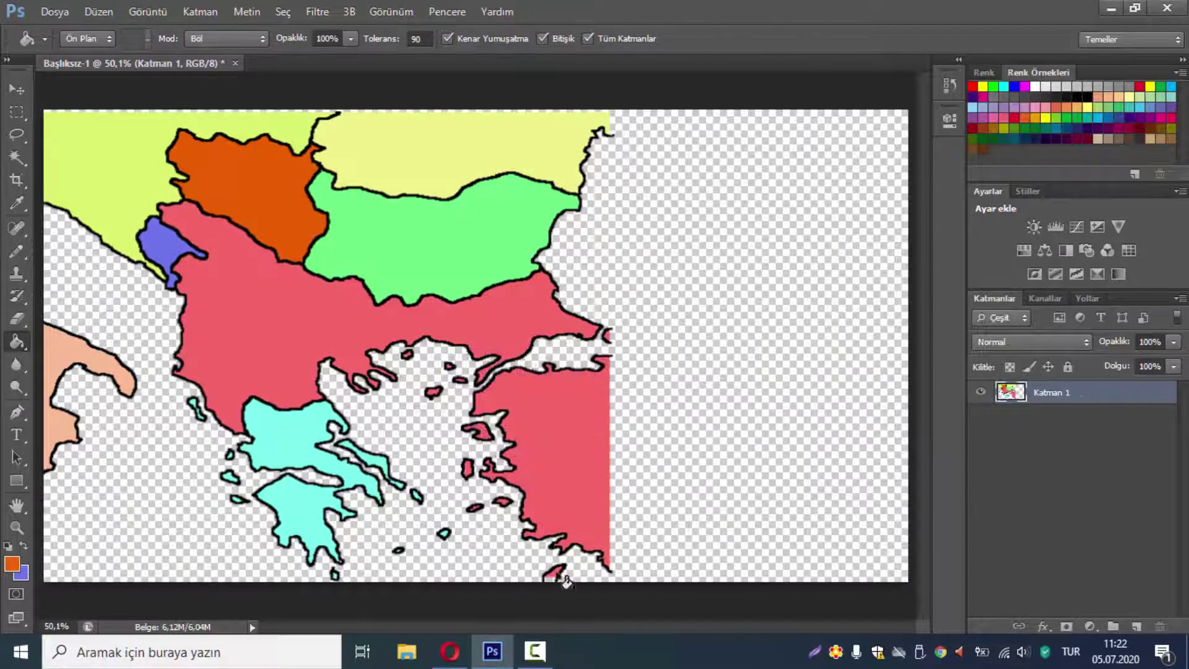
# Zoom in on the lower Aegean and fill a small island with cyan
pyautogui.press('z')
pyautogui.click(548, 591)
pyautogui.press('b')
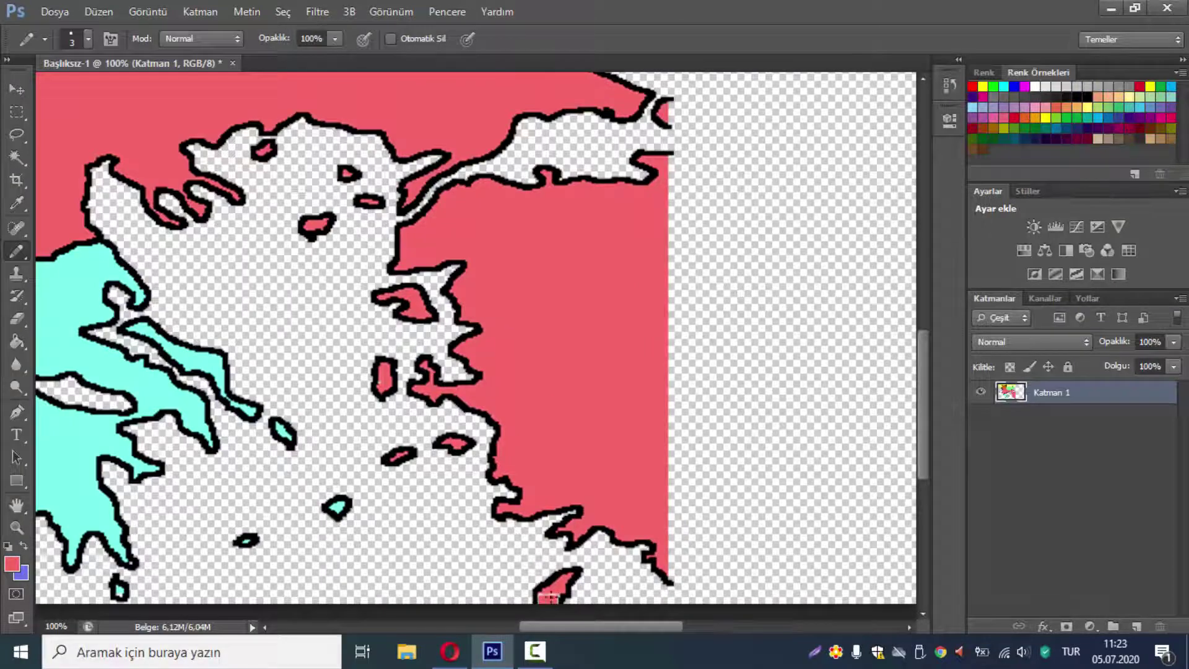
pyautogui.press('z')
pyautogui.click(548, 598)
pyautogui.click(548, 597)
pyautogui.press('b')
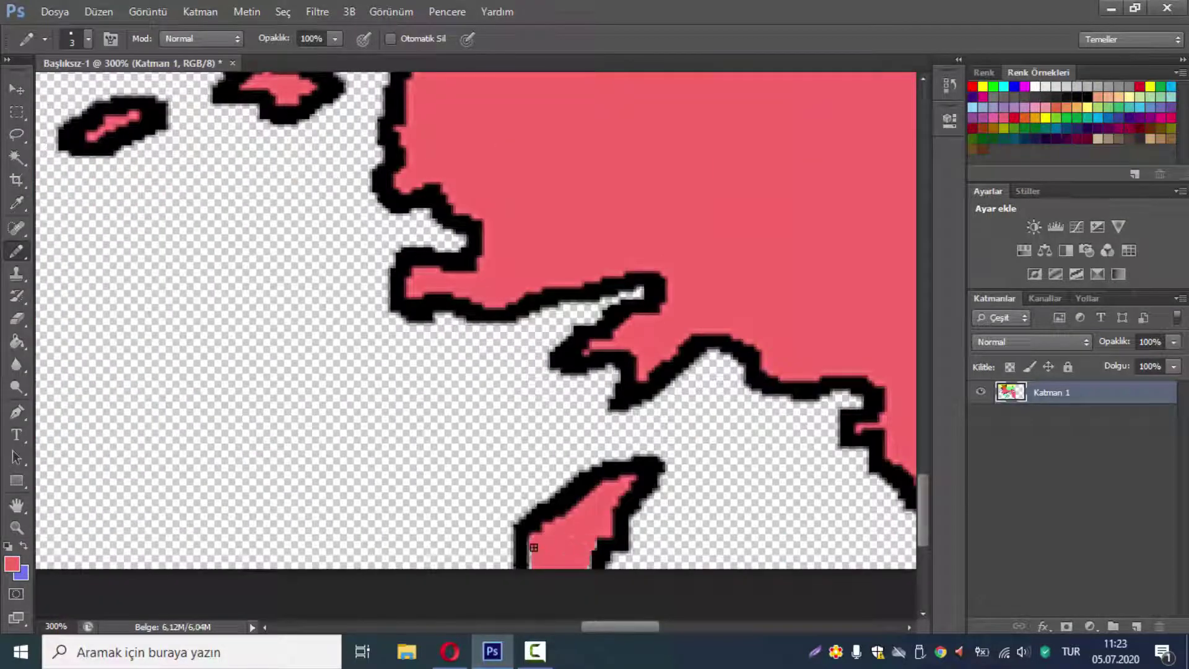
pyautogui.hscroll(-5, 534, 547)
pyautogui.press('g')
pyautogui.click(531, 540)
pyautogui.press('b')
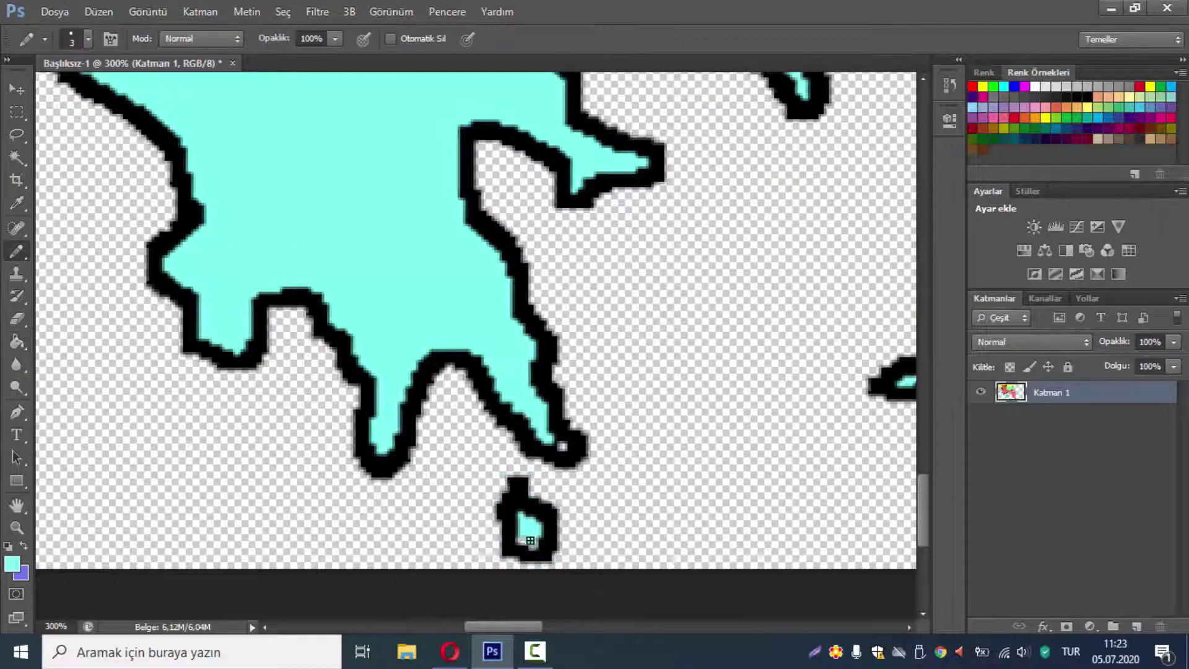
# Stretch the map wider with Free Transform so it fills the canvas
pyautogui.press('v')
pyautogui.hotkey('ctrl', '0')
pyautogui.hotkey('ctrl', 't')
pyautogui.moveTo(613, 581)
pyautogui.mouseDown()
pyautogui.moveTo(763, 579)
pyautogui.moveTo(945, 666)
pyautogui.mouseUp()
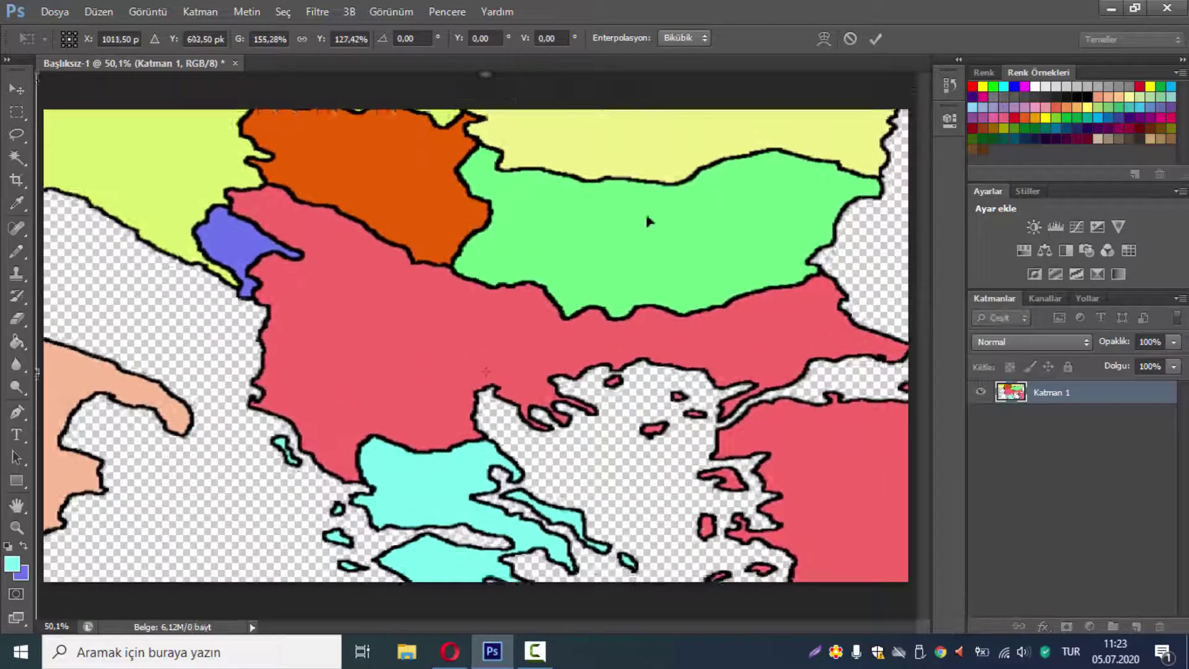
pyautogui.moveTo(648, 222)
pyautogui.mouseDown()
pyautogui.moveTo(696, 233)
pyautogui.moveTo(625, 340)
pyautogui.mouseUp()
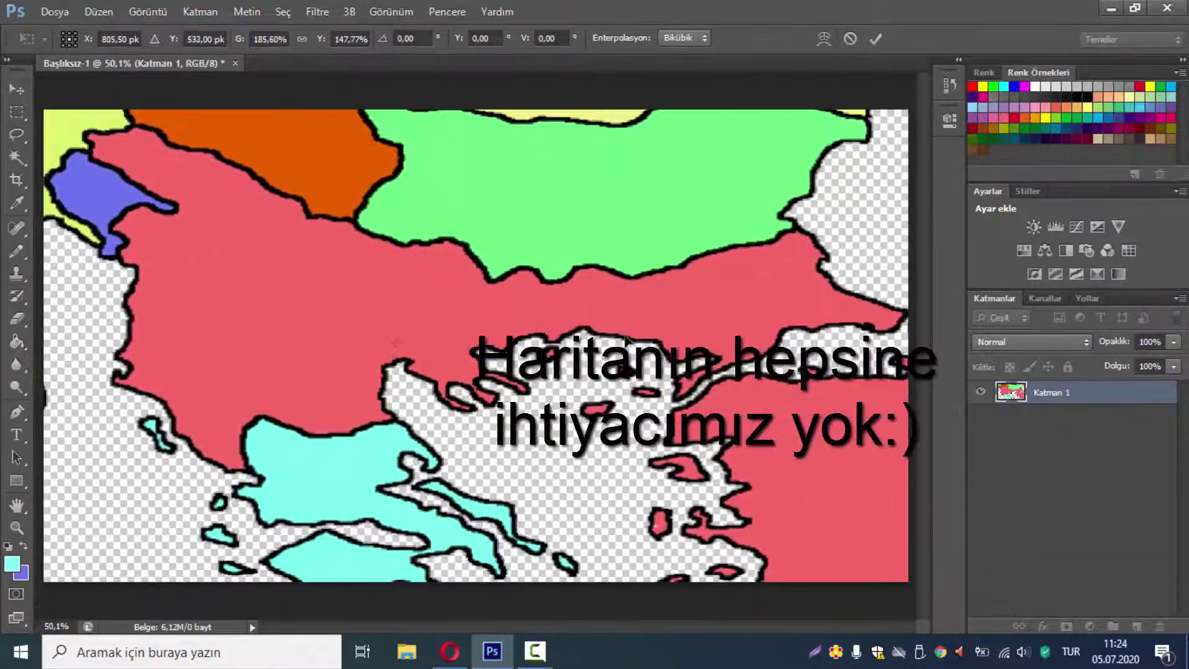
pyautogui.press('Return')
# Shift the map layer right and down, then choose File > Place
pyautogui.hotkey('ctrl', 't')
pyautogui.moveTo(341, 357); pyautogui.dragTo(422, 366)
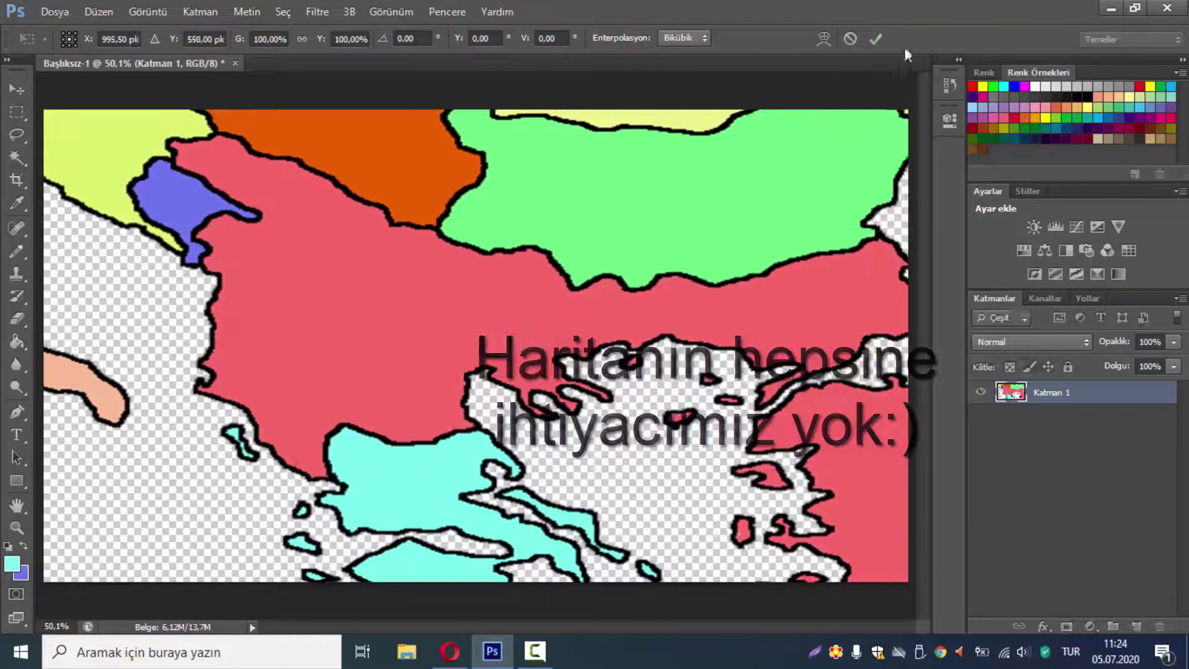
pyautogui.press('Return')
pyautogui.press('z')
pyautogui.click(55, 11)
pyautogui.click(220, 243)
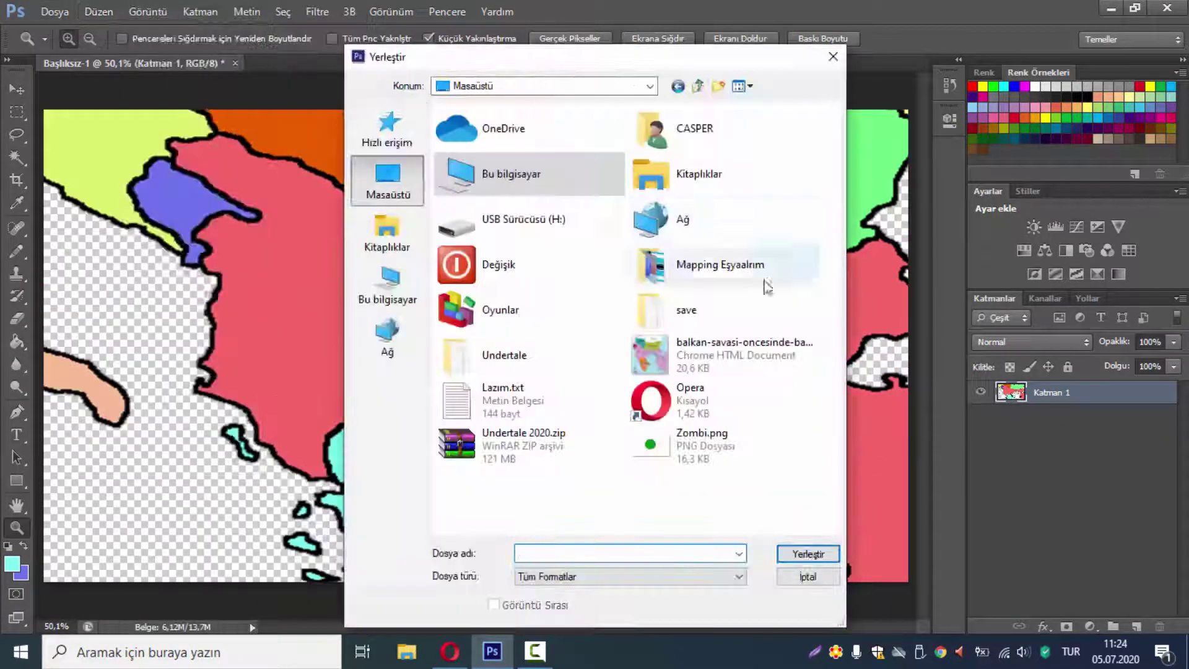
# Browse to the Mapping Pack V2 > Textures folder
pyautogui.doubleClick(718, 264)
pyautogui.doubleClick(570, 285)
pyautogui.press('BackSpace')
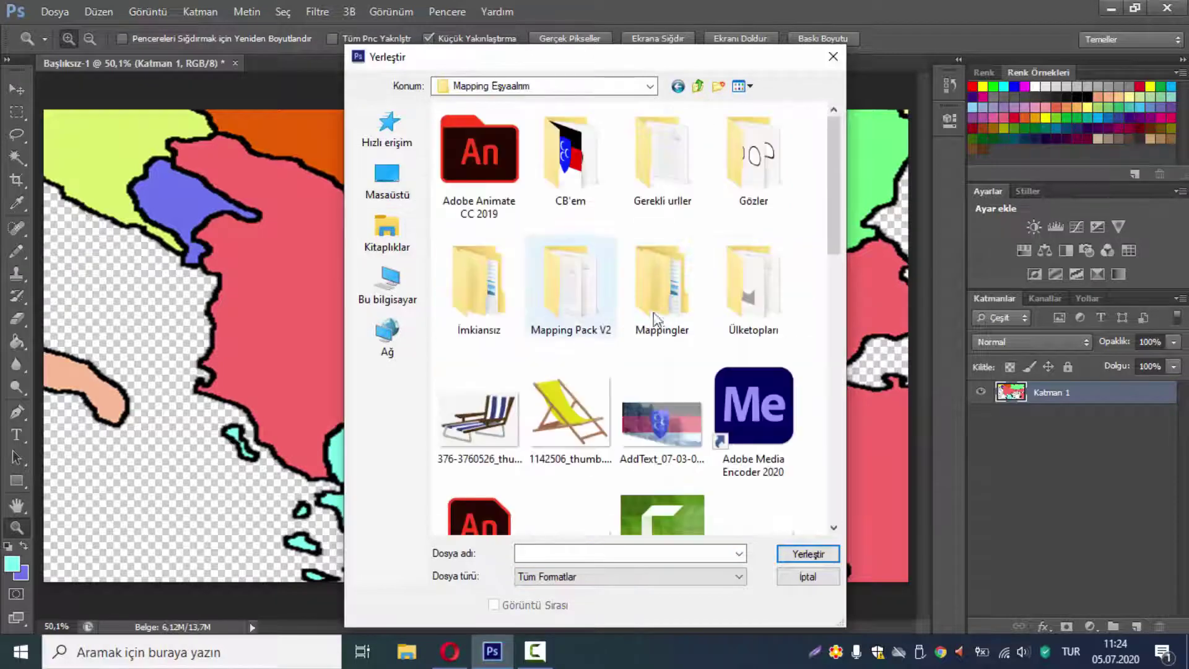
pyautogui.doubleClick(656, 291)
pyautogui.press('BackSpace')
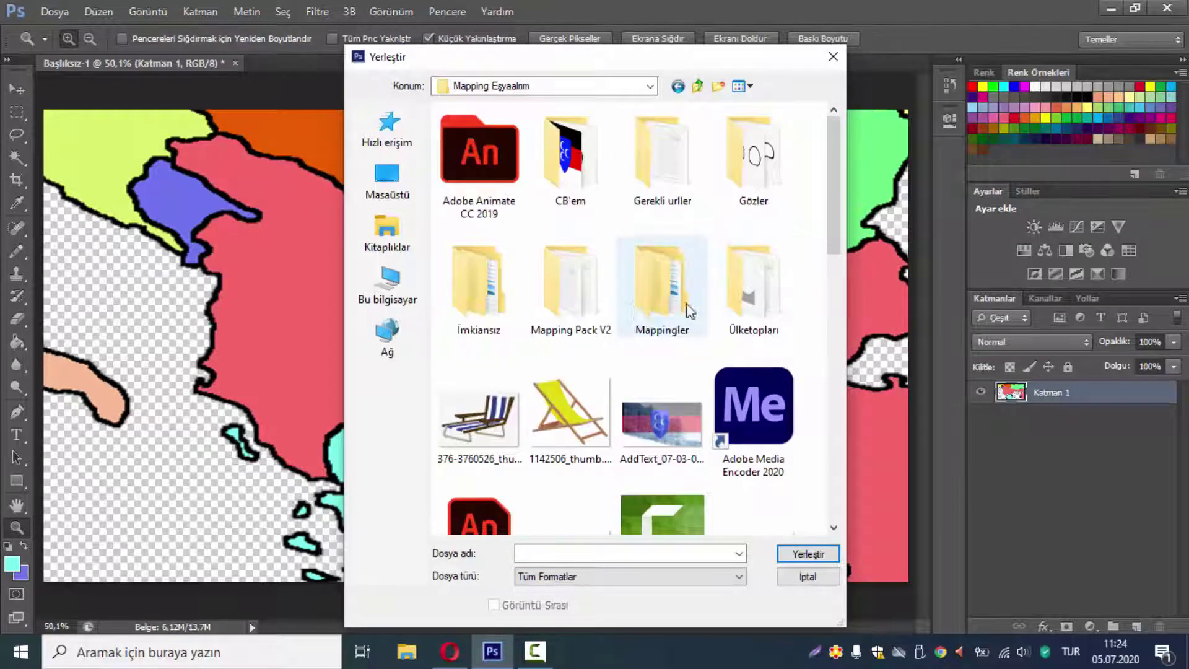
pyautogui.doubleClick(690, 310)
pyautogui.click(418, 192)
pyautogui.doubleClick(600, 284)
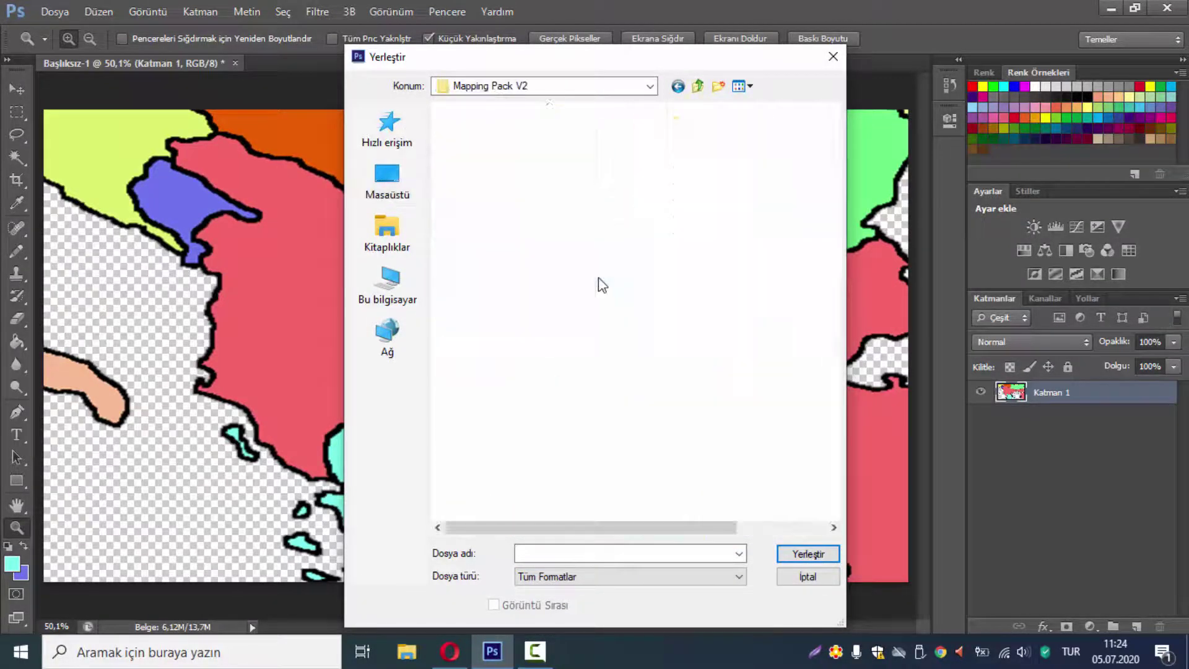
pyautogui.doubleClick(471, 312)
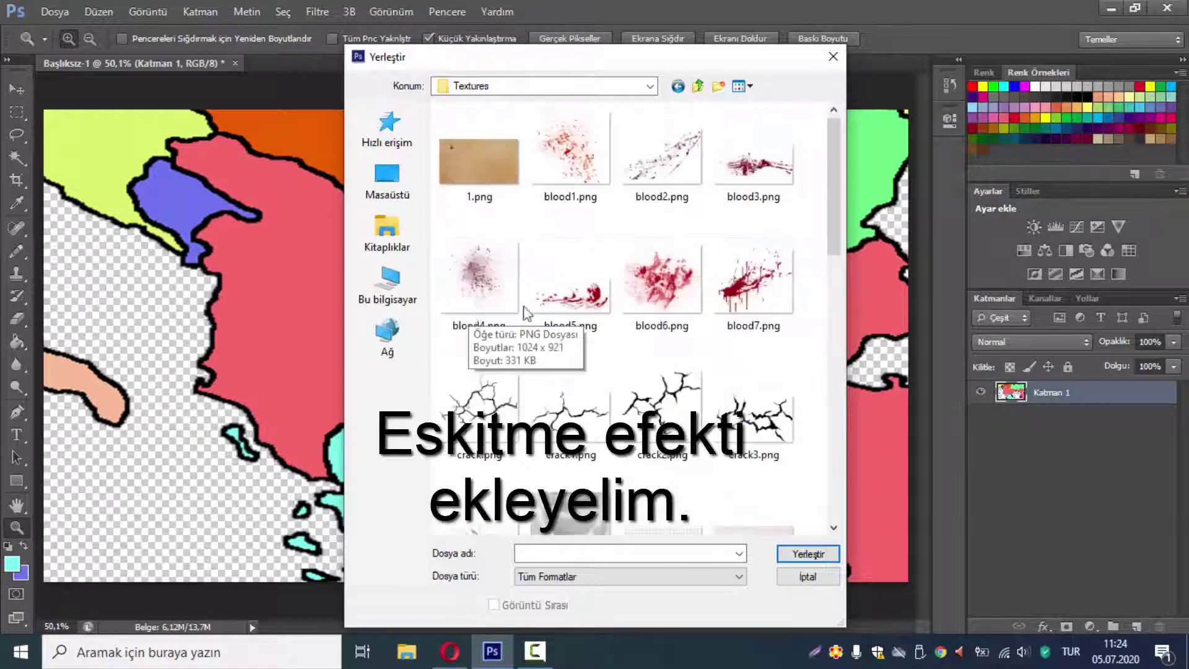
pyautogui.scroll(-5, 605, 319)
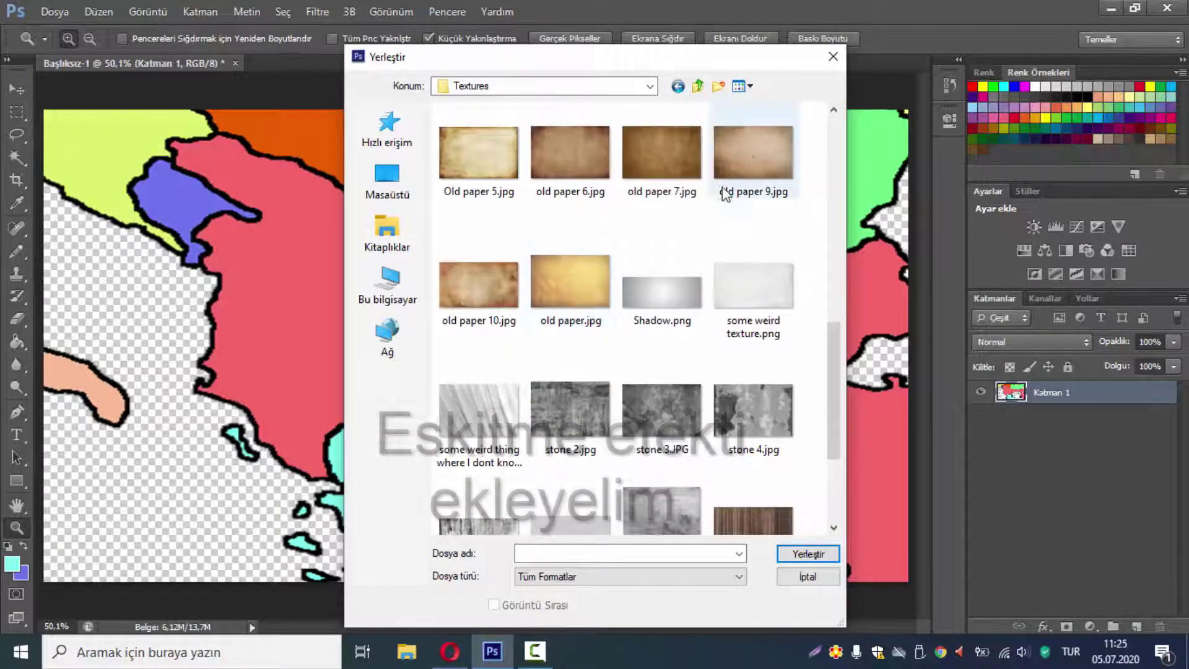
# Place old paper 9.jpg and stretch it to cover the whole canvas
pyautogui.doubleClick(754, 160)
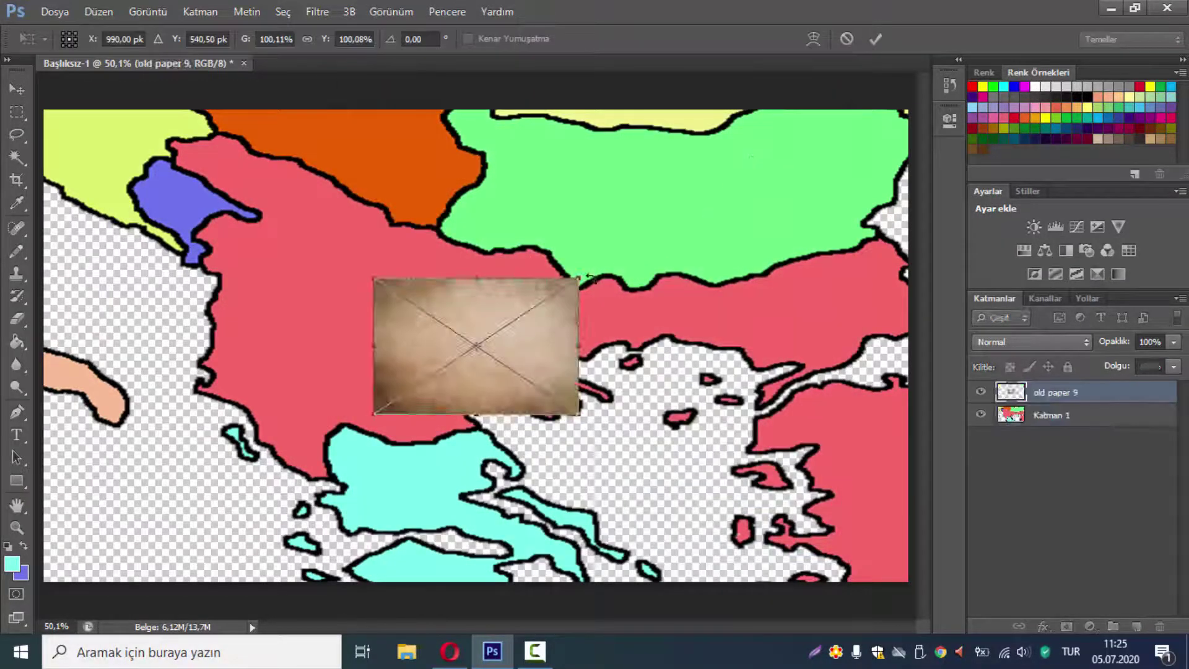
pyautogui.moveTo(579, 278)
pyautogui.mouseDown()
pyautogui.moveTo(847, 112)
pyautogui.moveTo(908, 109)
pyautogui.mouseUp()
pyautogui.moveTo(369, 415); pyautogui.dragTo(47, 580)
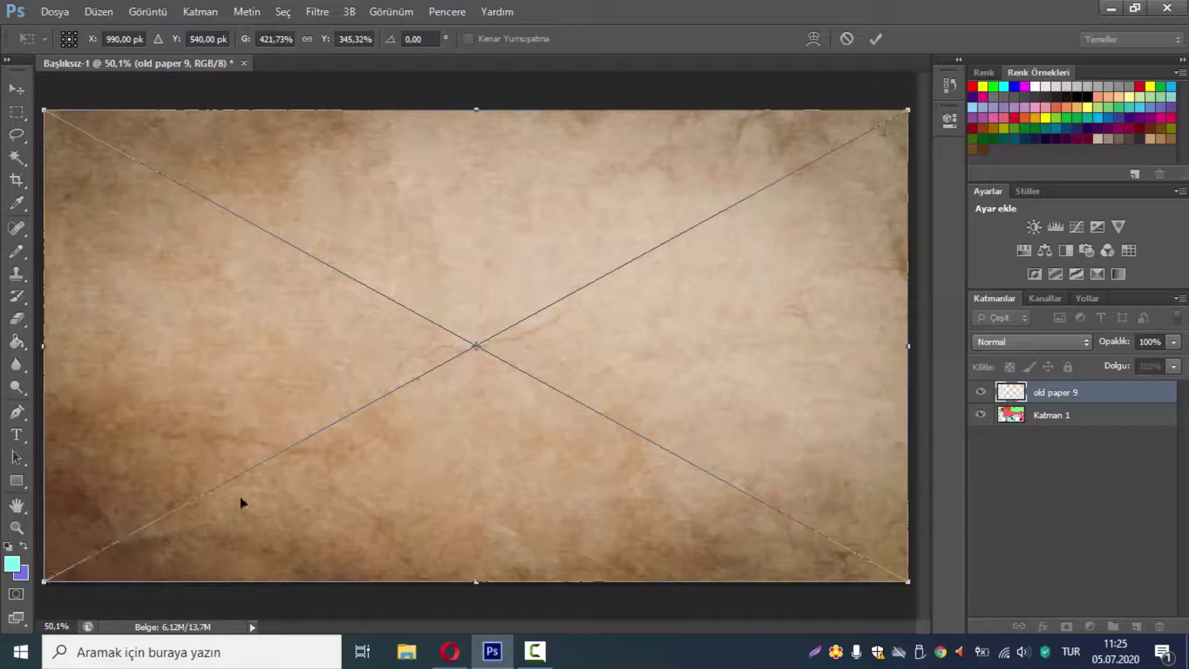
pyautogui.click(882, 42)
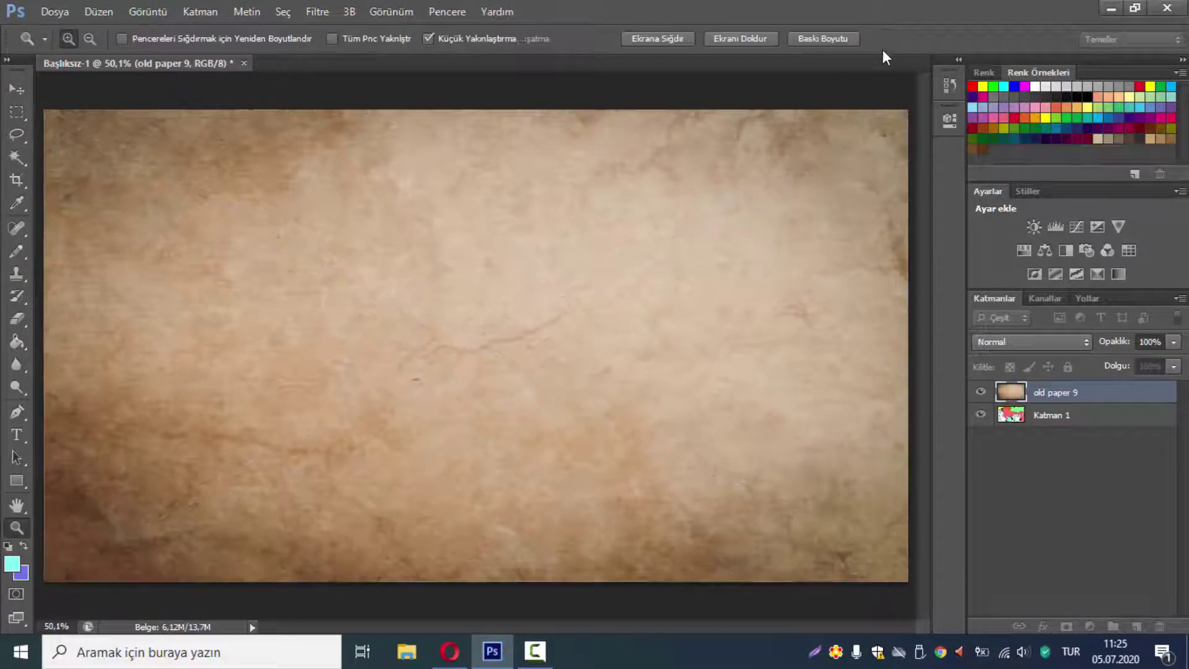
pyautogui.click(1072, 341)
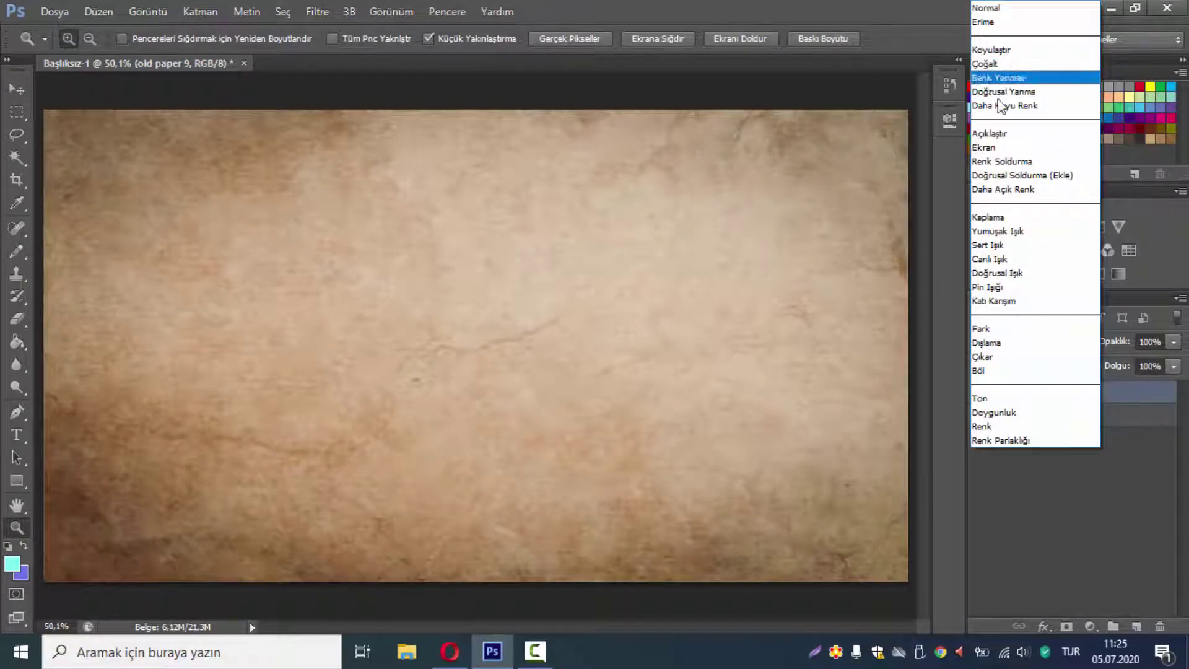
# Set the old paper 9 layer to Doğrusal Yanma blending at 40% opacity
pyautogui.click(1018, 91)
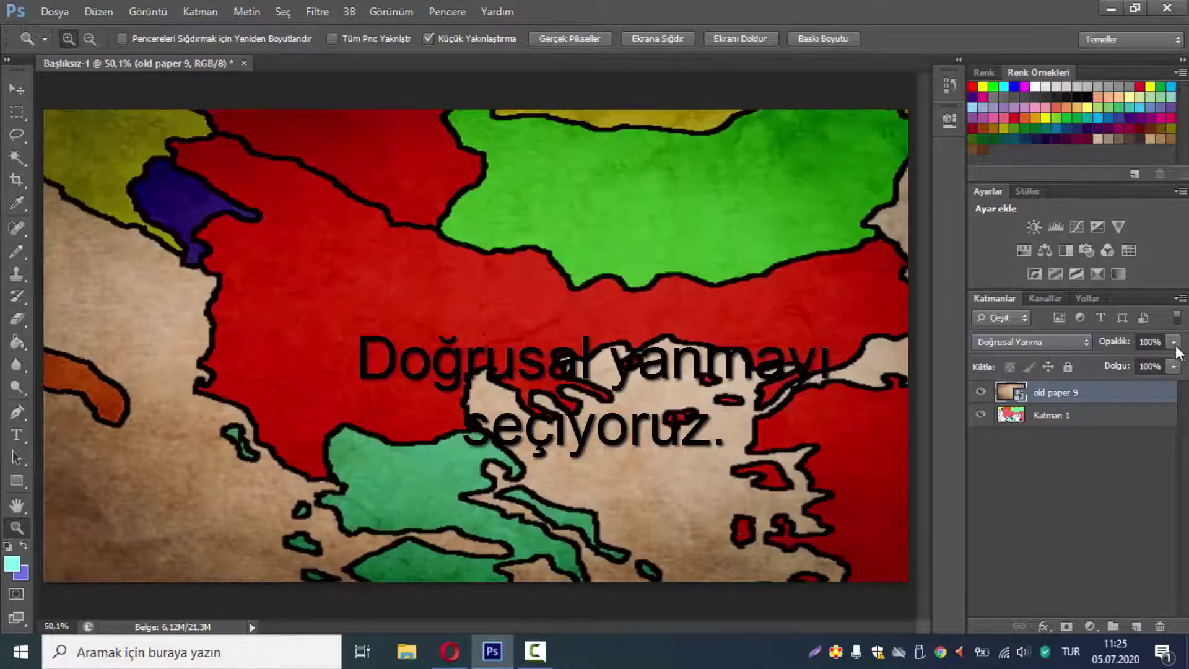
pyautogui.click(1174, 342)
pyautogui.moveTo(1154, 360)
pyautogui.mouseDown()
pyautogui.moveTo(1137, 365)
pyautogui.moveTo(1147, 359)
pyautogui.moveTo(1123, 350)
pyautogui.mouseUp()
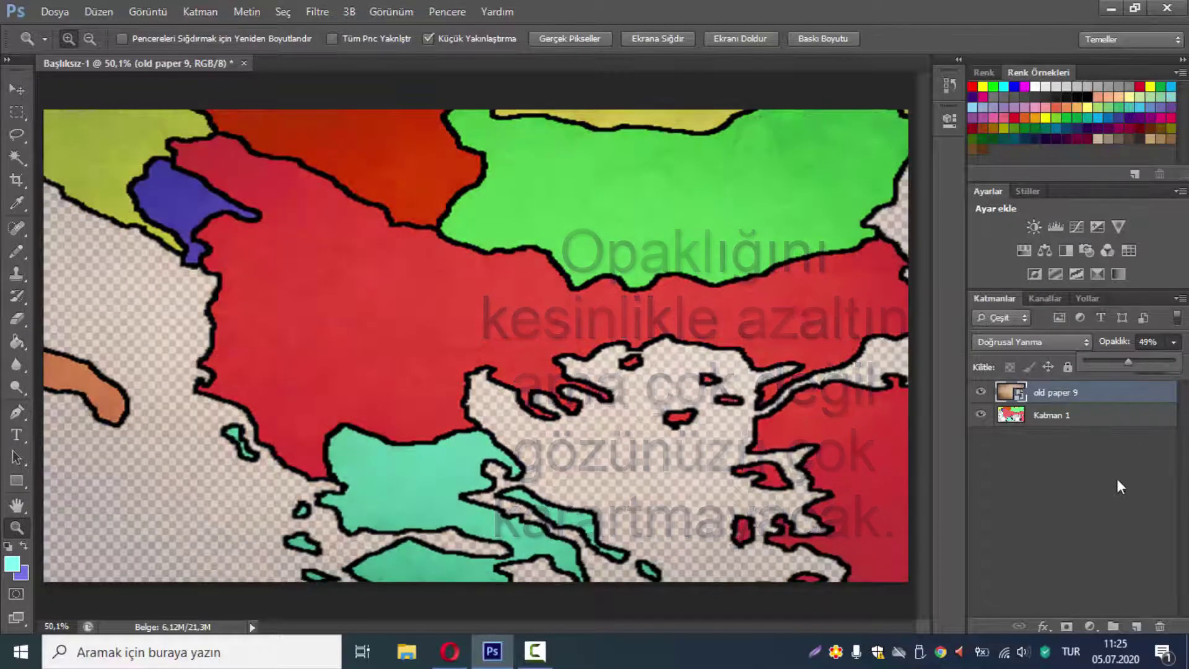
pyautogui.click(1116, 446)
pyautogui.click(56, 11)
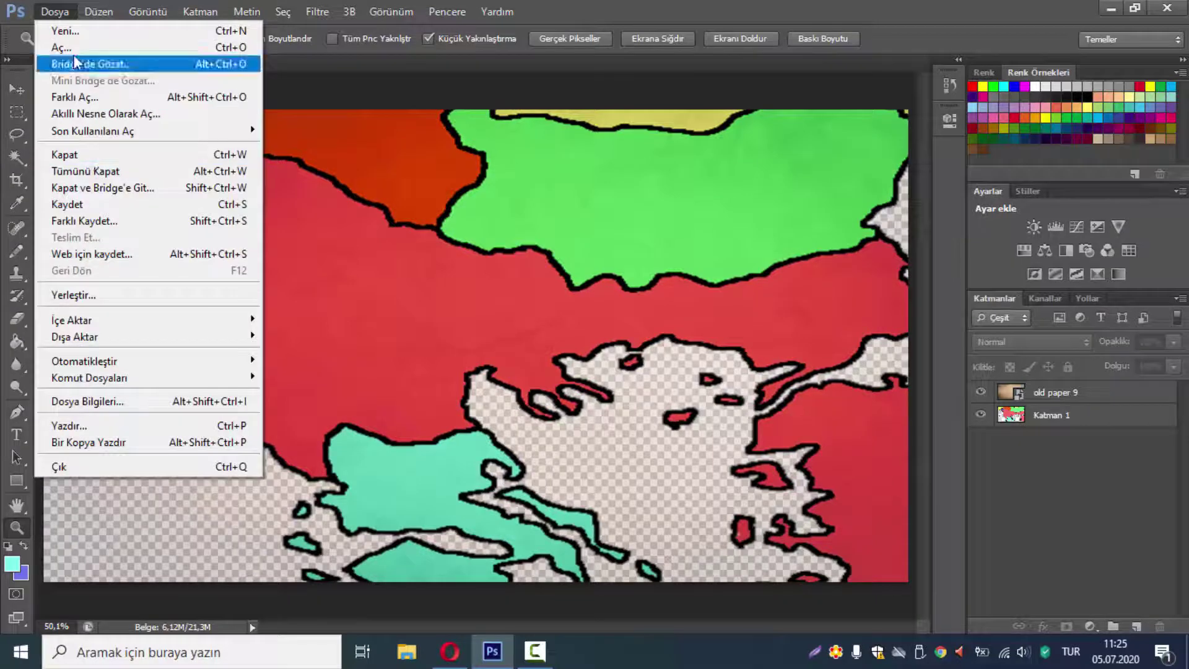
# Start placing a file and browse to Değişik > Rangorts Mapping Pack > Eskitme Efekti vs
pyautogui.click(136, 295)
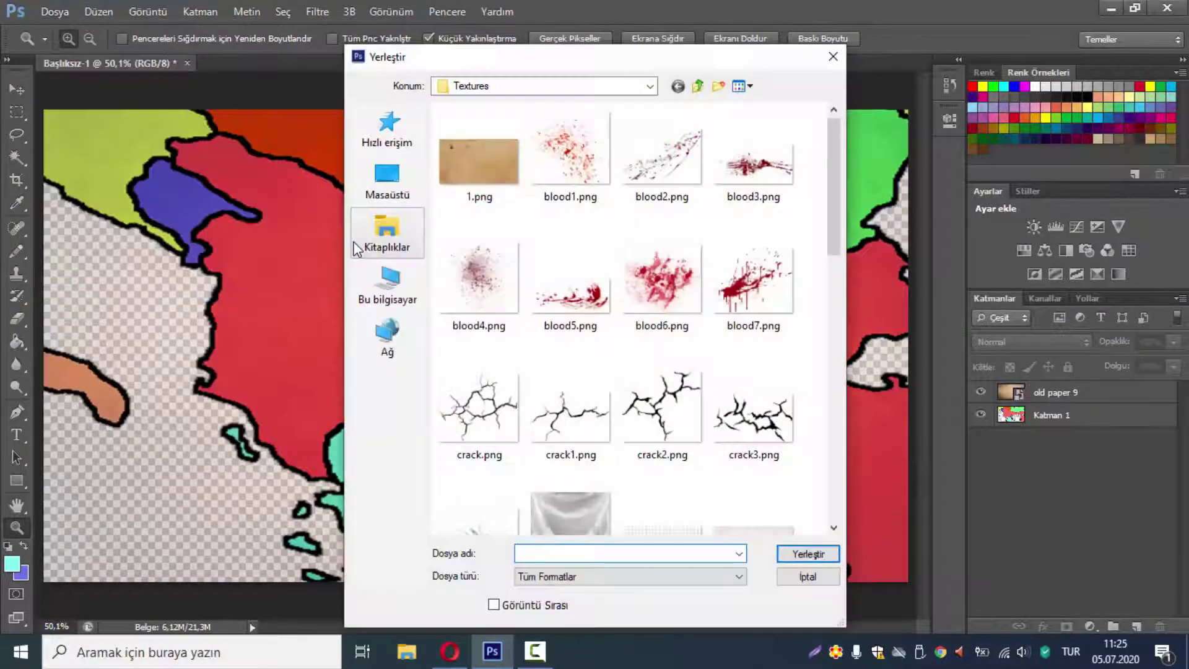
pyautogui.scroll(-5, 517, 273)
pyautogui.scroll(-5, 517, 275)
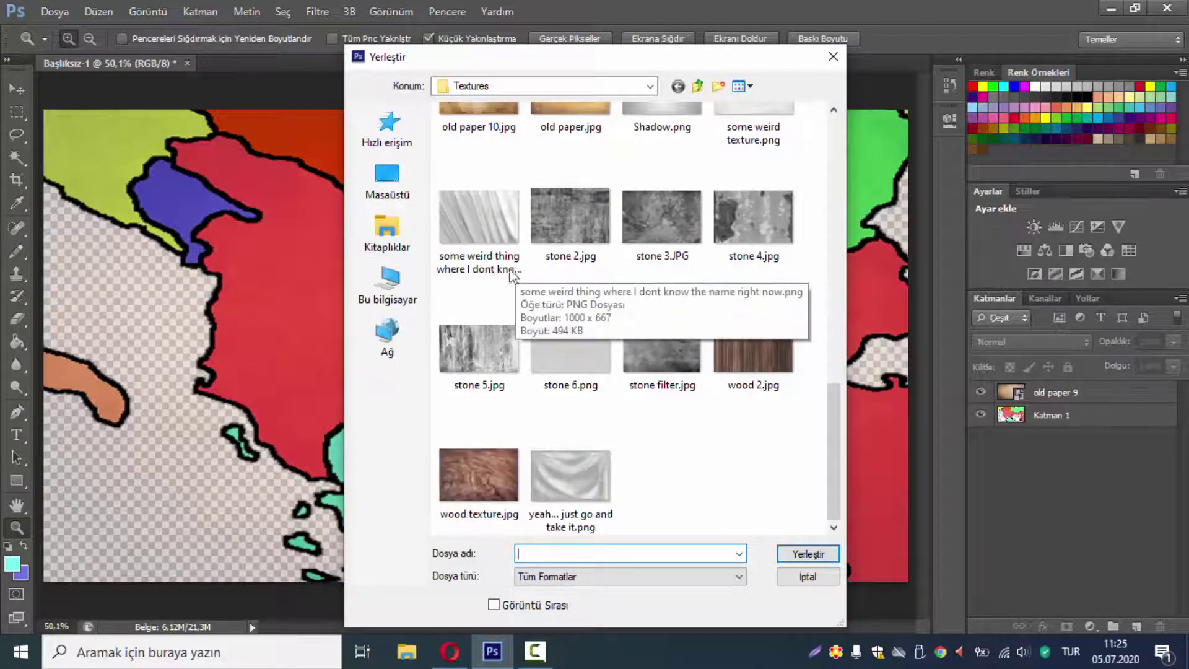
pyautogui.click(387, 181)
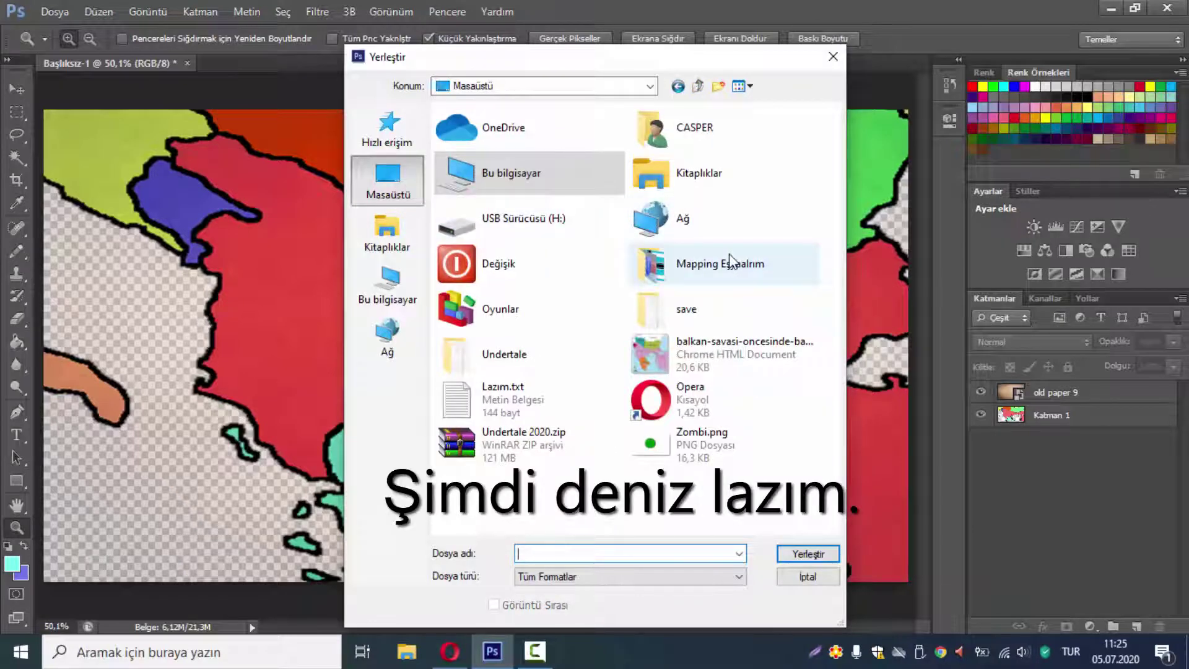
pyautogui.doubleClick(513, 265)
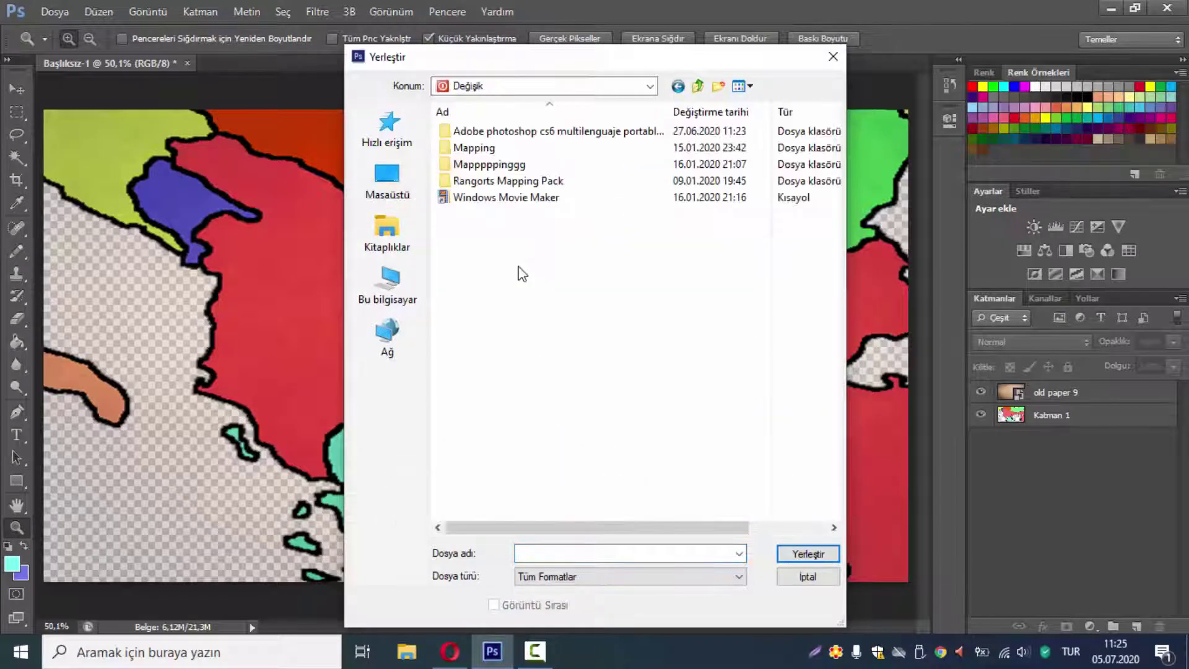
pyautogui.doubleClick(507, 181)
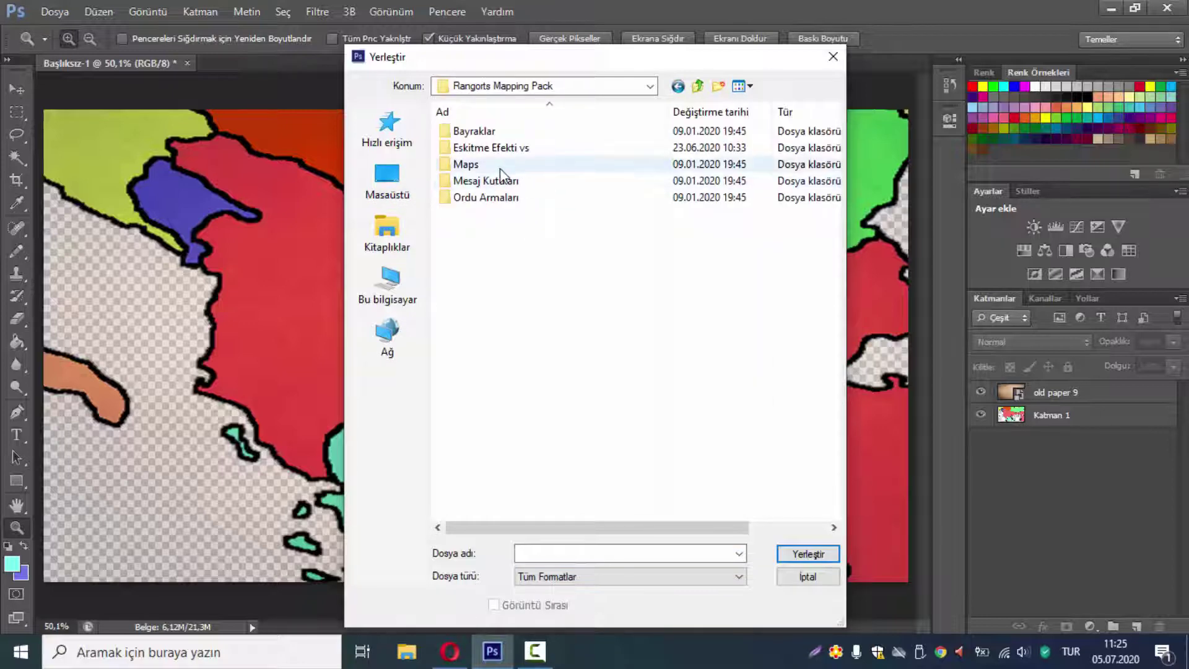
pyautogui.doubleClick(485, 149)
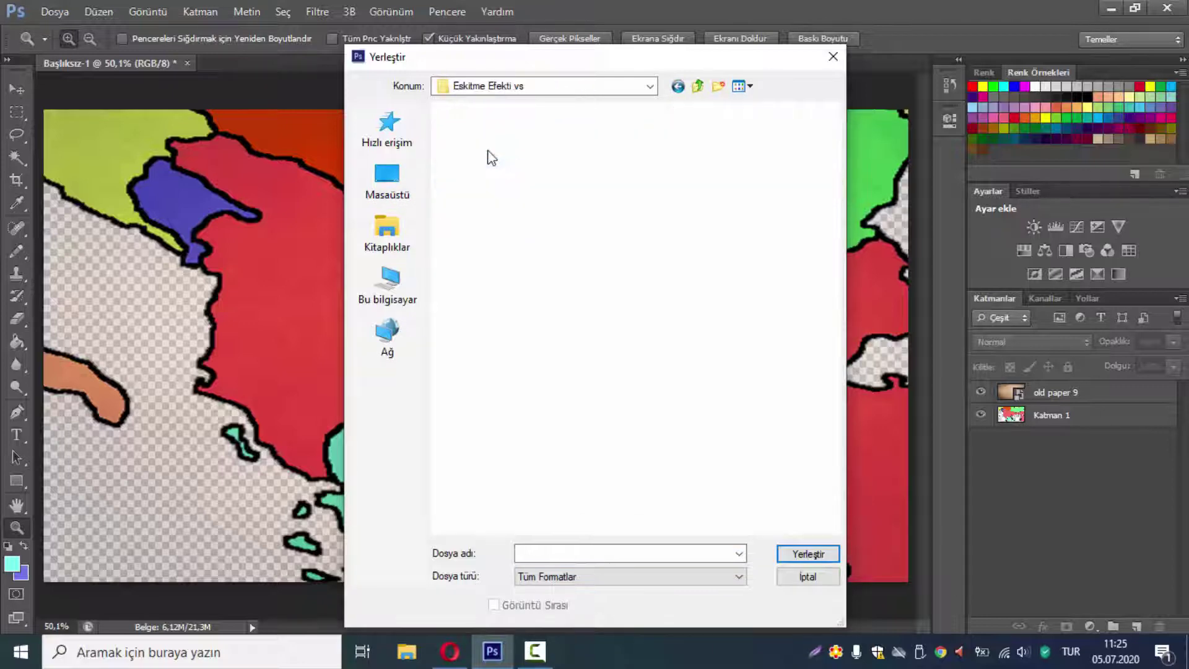
# Place Blue 1.jpg and stretch it to the canvas's left and right edges
pyautogui.scroll(-2, 571, 300)
pyautogui.scroll(3, 591, 282)
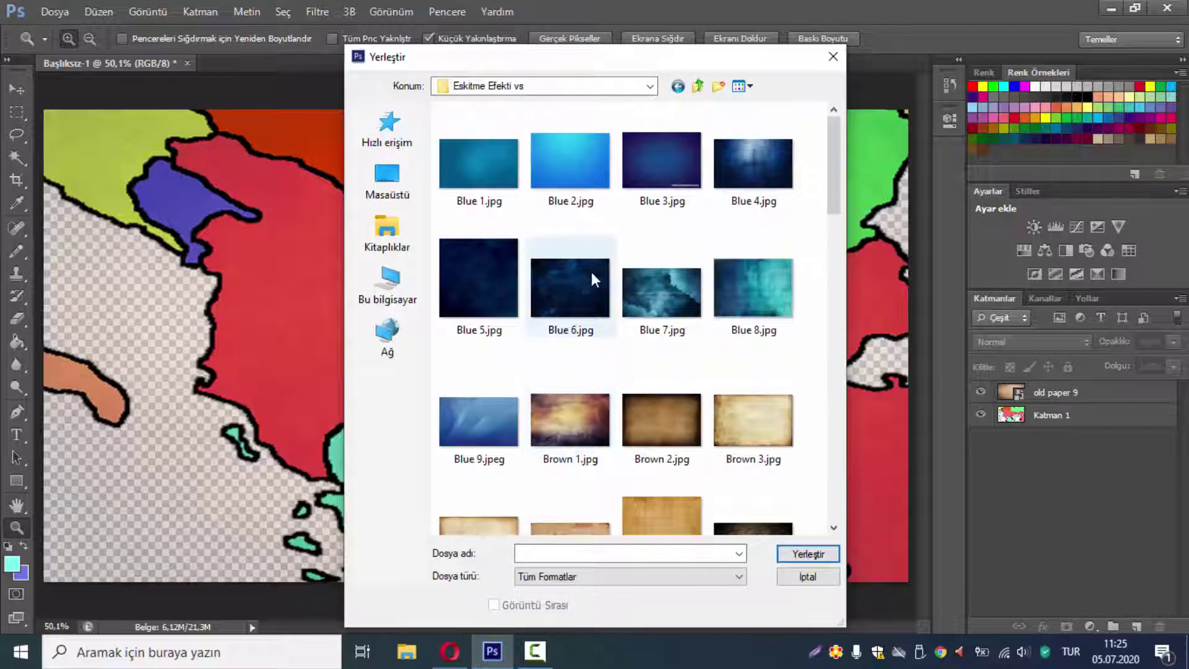
pyautogui.click(499, 181)
pyautogui.doubleClick(499, 182)
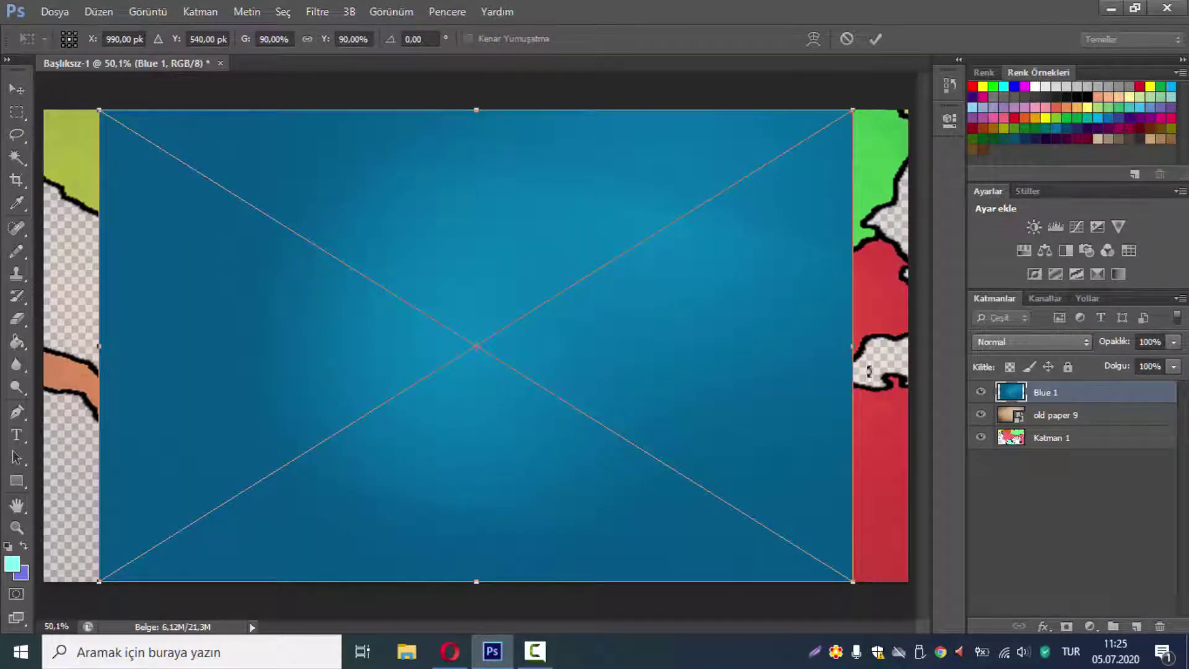
pyautogui.moveTo(853, 346); pyautogui.dragTo(908, 345)
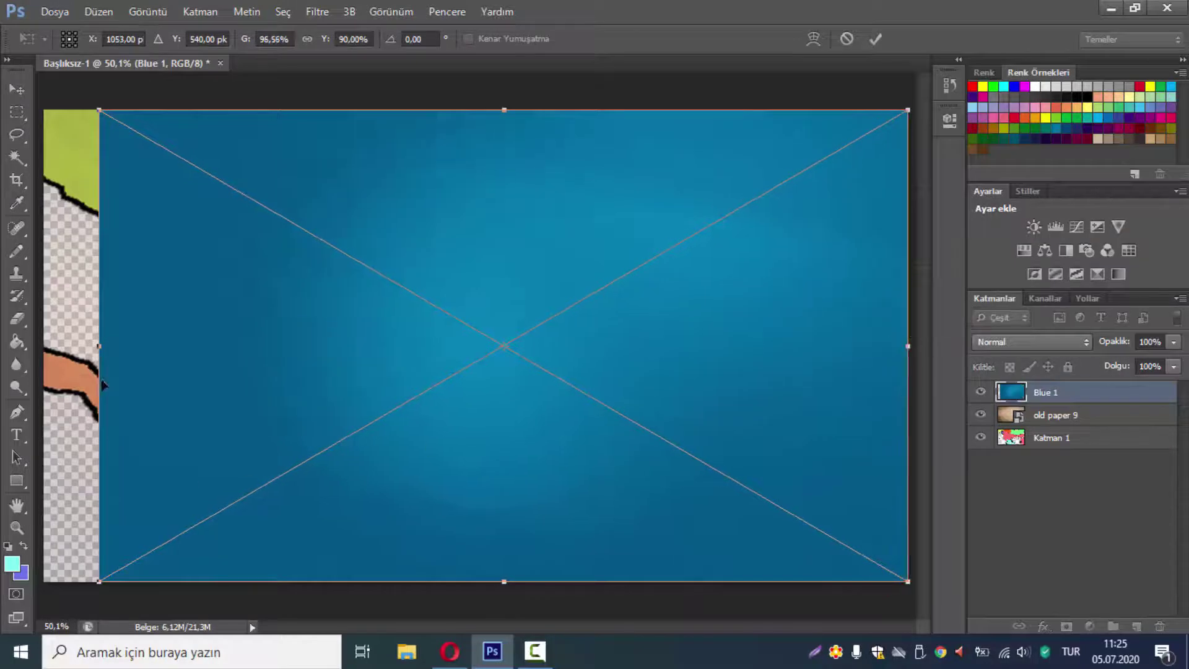
pyautogui.moveTo(92, 345); pyautogui.dragTo(42, 337)
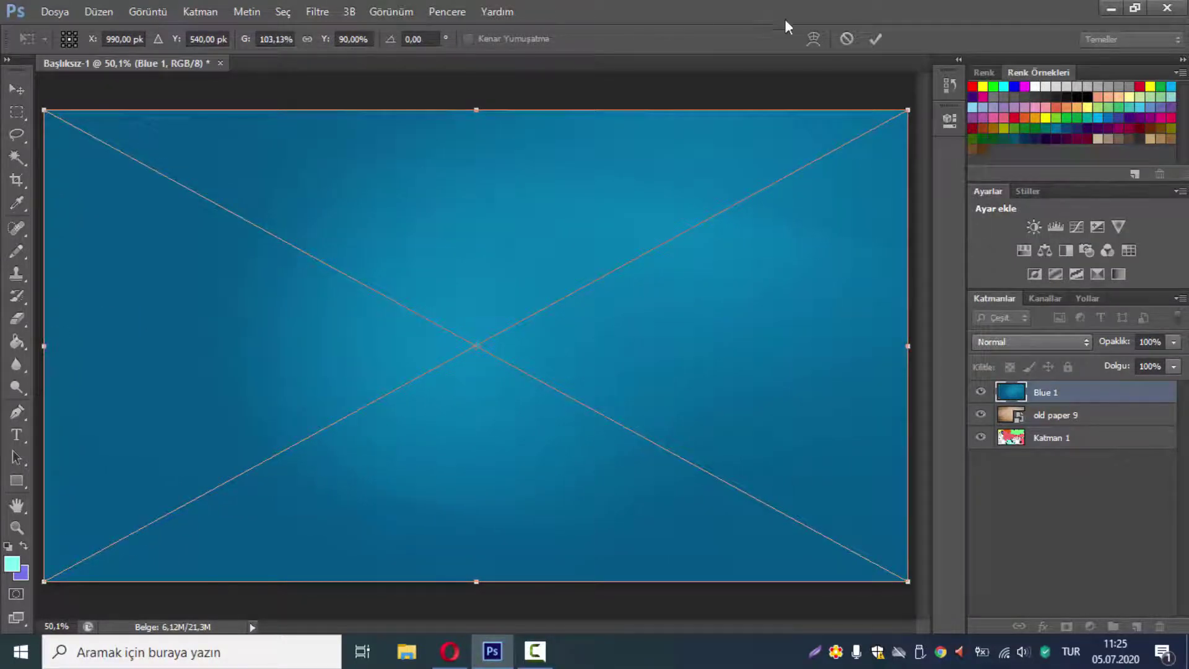
pyautogui.click(875, 38)
# Move Blue 1 to the bottom beneath Katman 1, blended with Doğrusal Yanma, at 76% opacity
pyautogui.press('z')
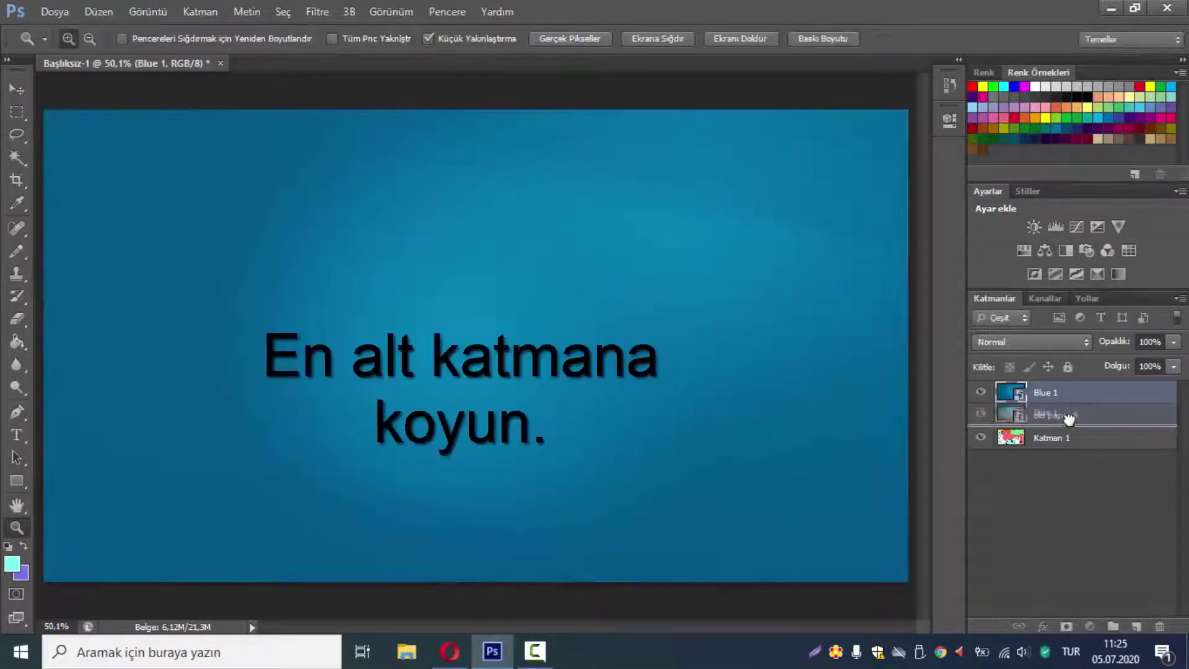
pyautogui.moveTo(1070, 401); pyautogui.dragTo(1083, 427)
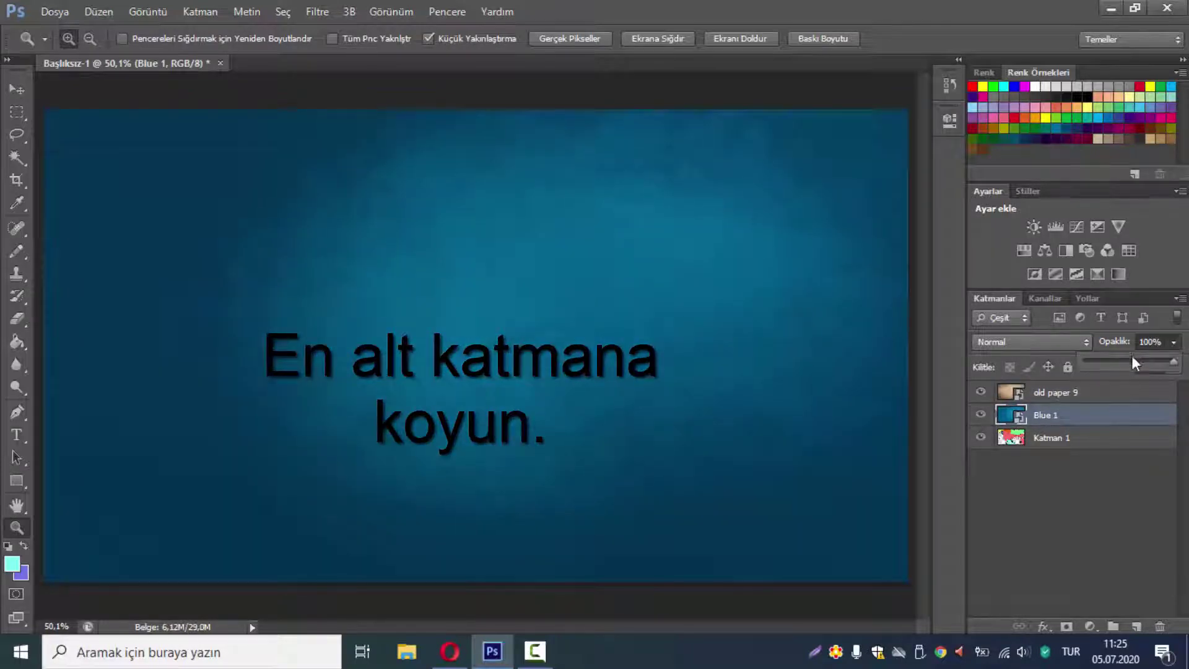
pyautogui.click(1072, 342)
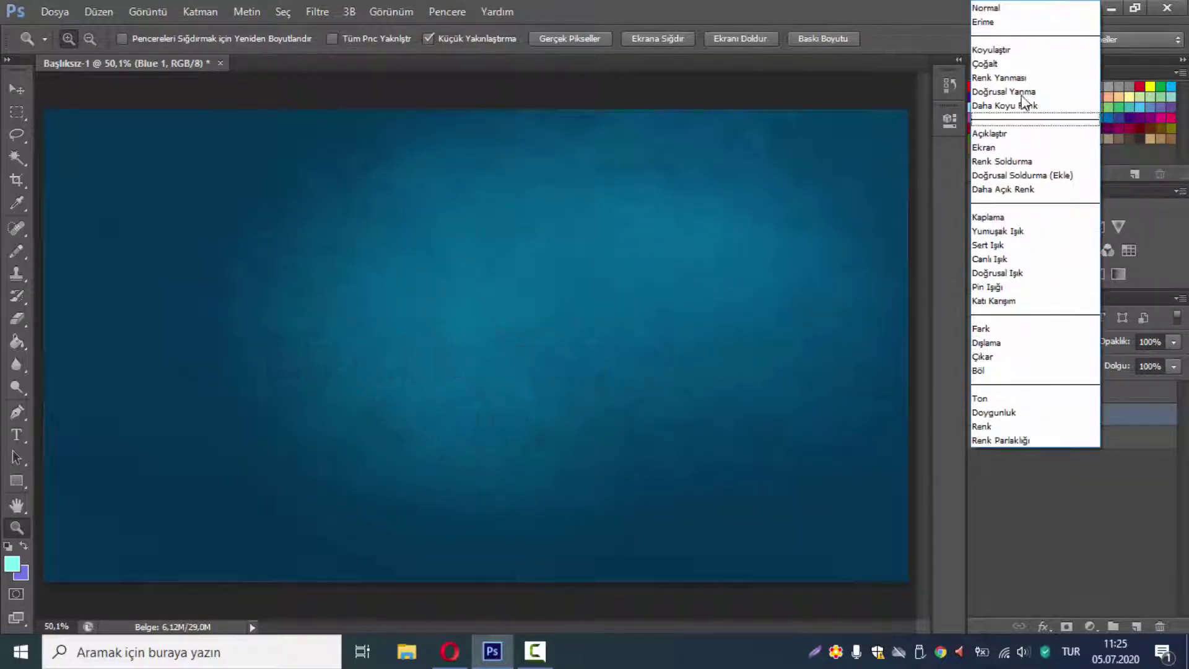
pyautogui.click(1028, 89)
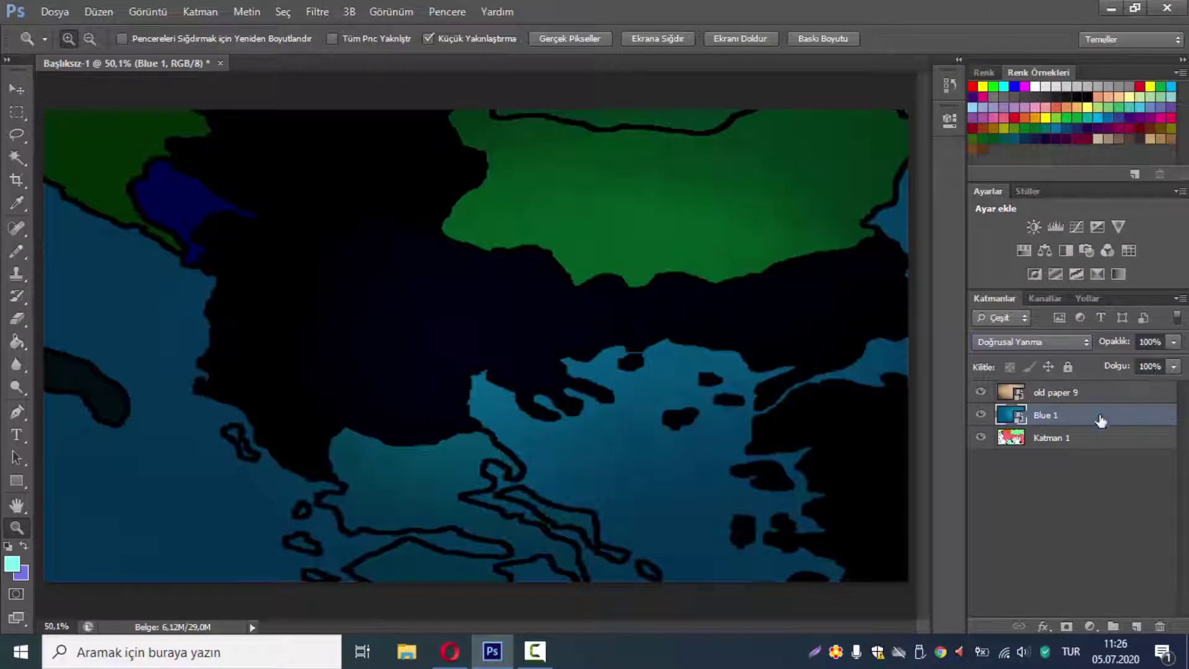
pyautogui.moveTo(1056, 426); pyautogui.dragTo(1075, 458)
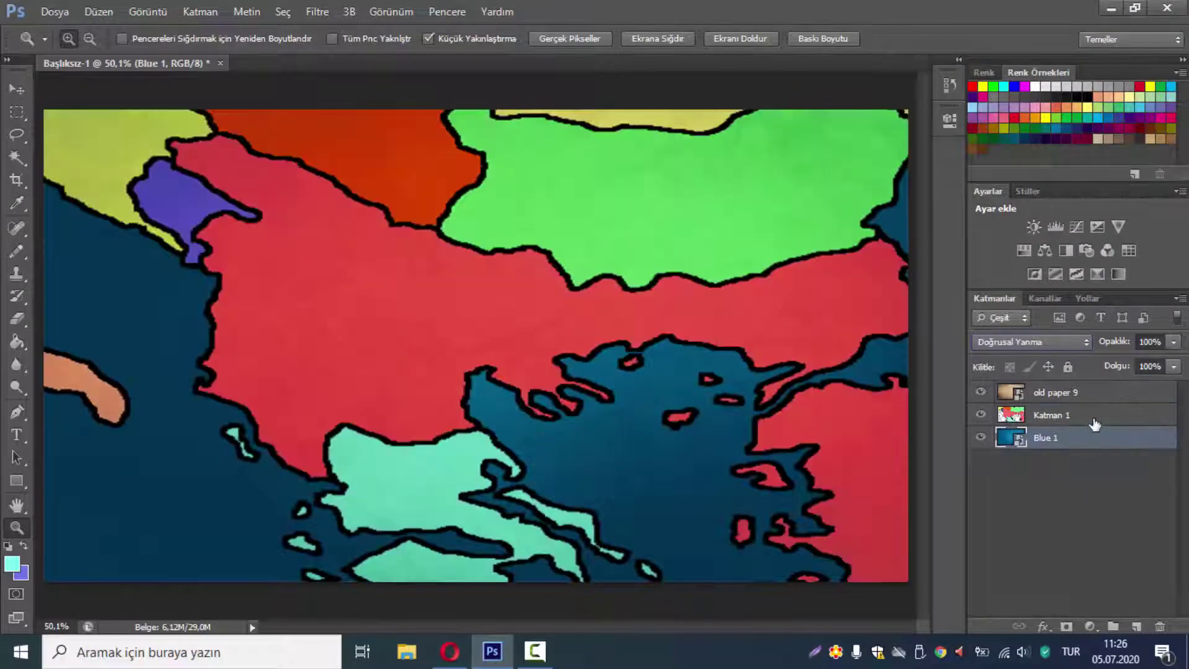
pyautogui.click(1173, 342)
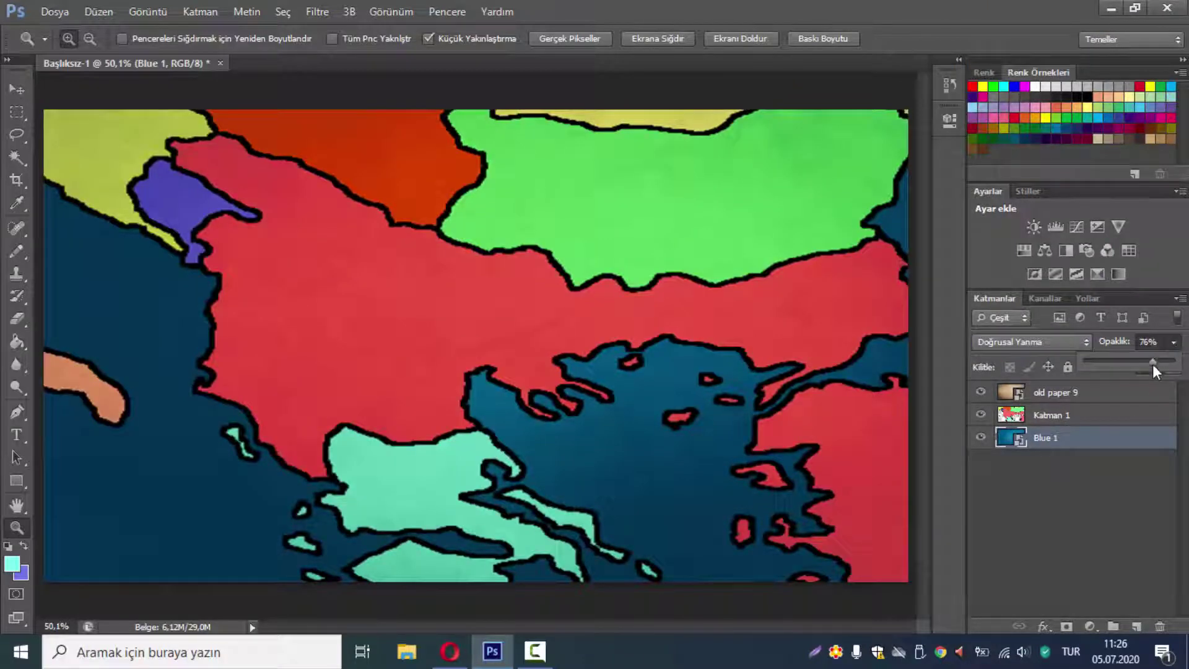
pyautogui.moveTo(1153, 364); pyautogui.dragTo(1184, 364)
pyautogui.click(1109, 482)
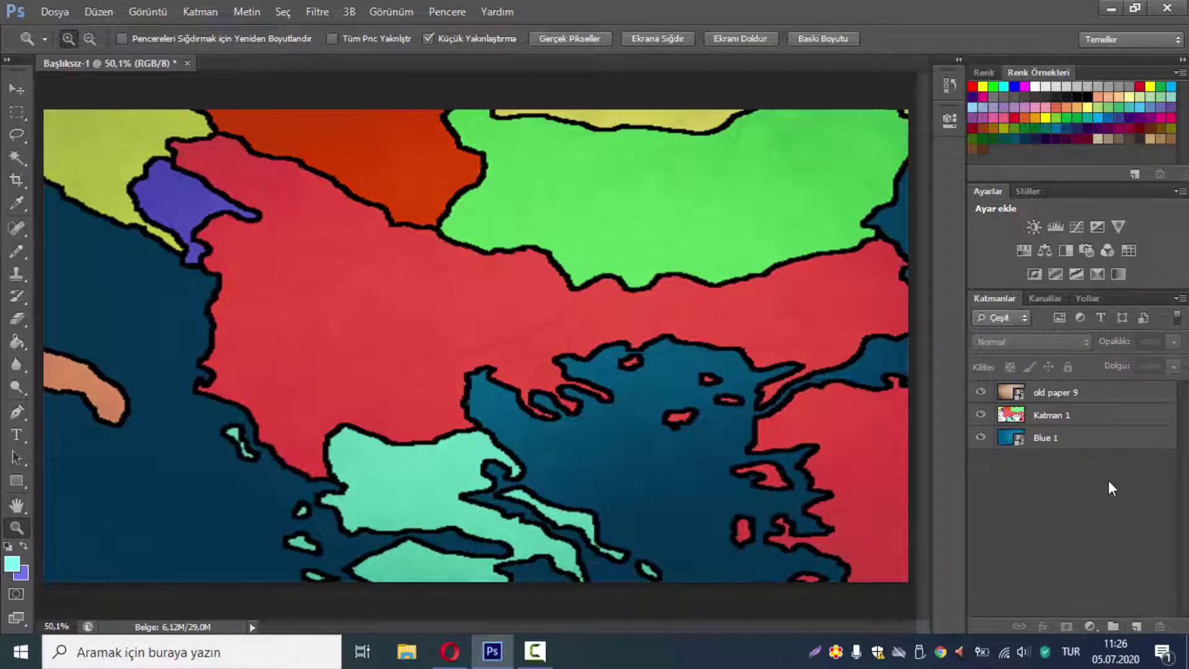
# Raise the old paper 9 overlay to 60% opacity, leaving Blue 1 at 100%
pyautogui.click(1053, 395)
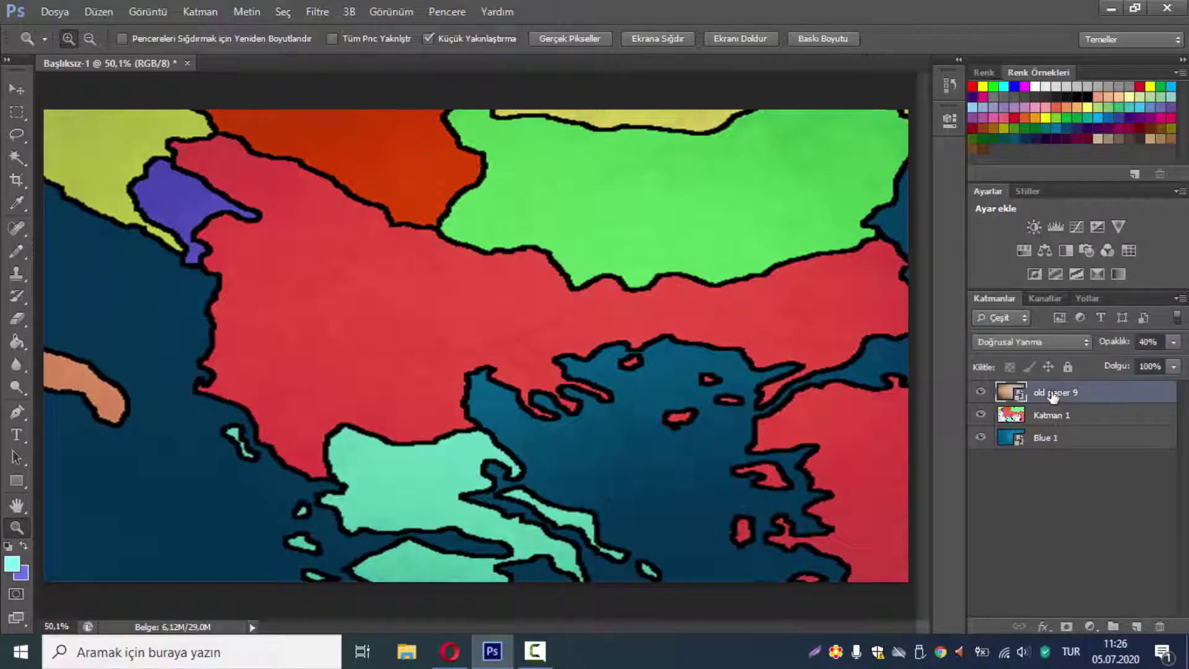
pyautogui.click(1173, 342)
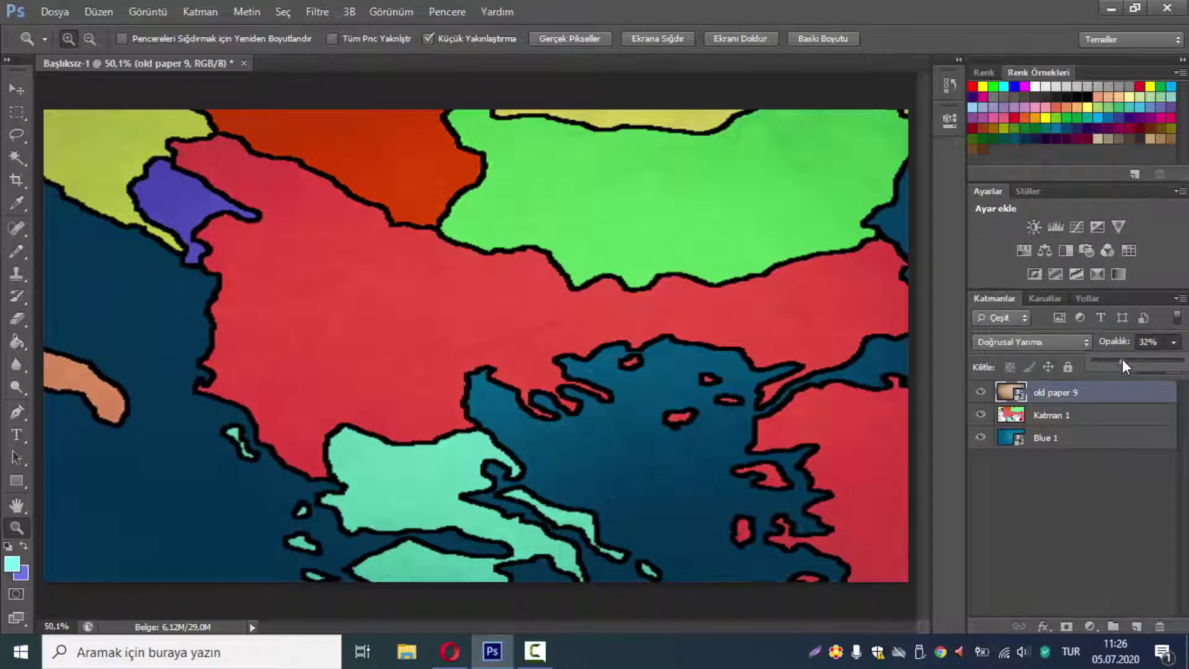
pyautogui.moveTo(1131, 362); pyautogui.dragTo(1154, 363)
pyautogui.click(1140, 461)
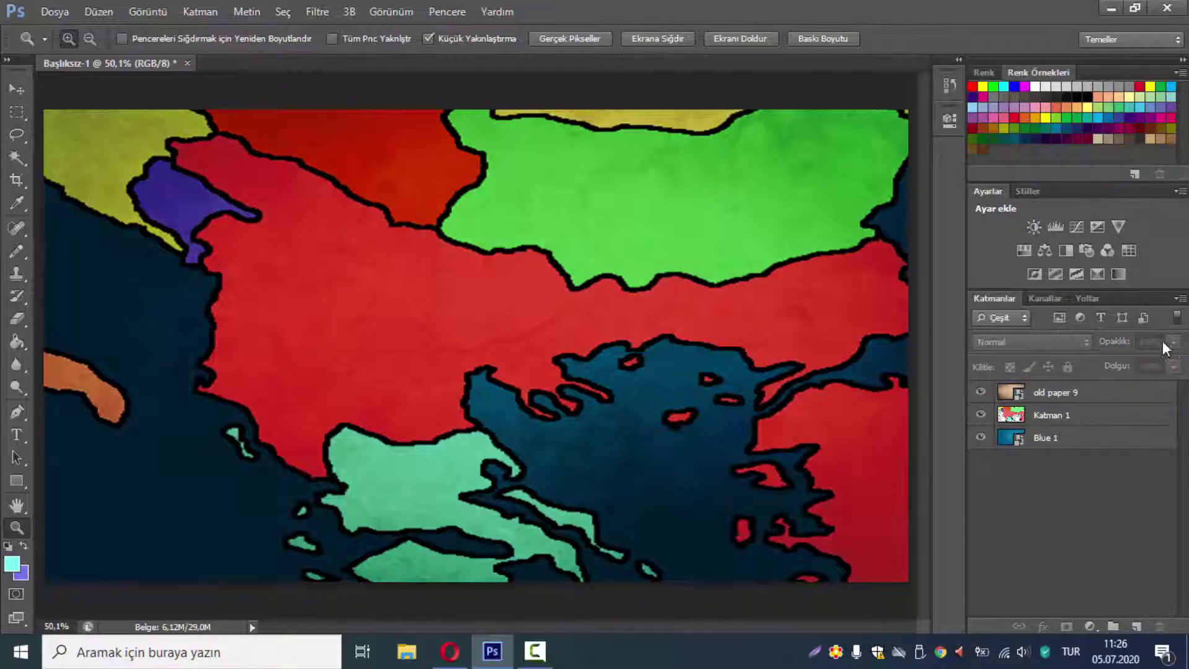
pyautogui.click(1109, 440)
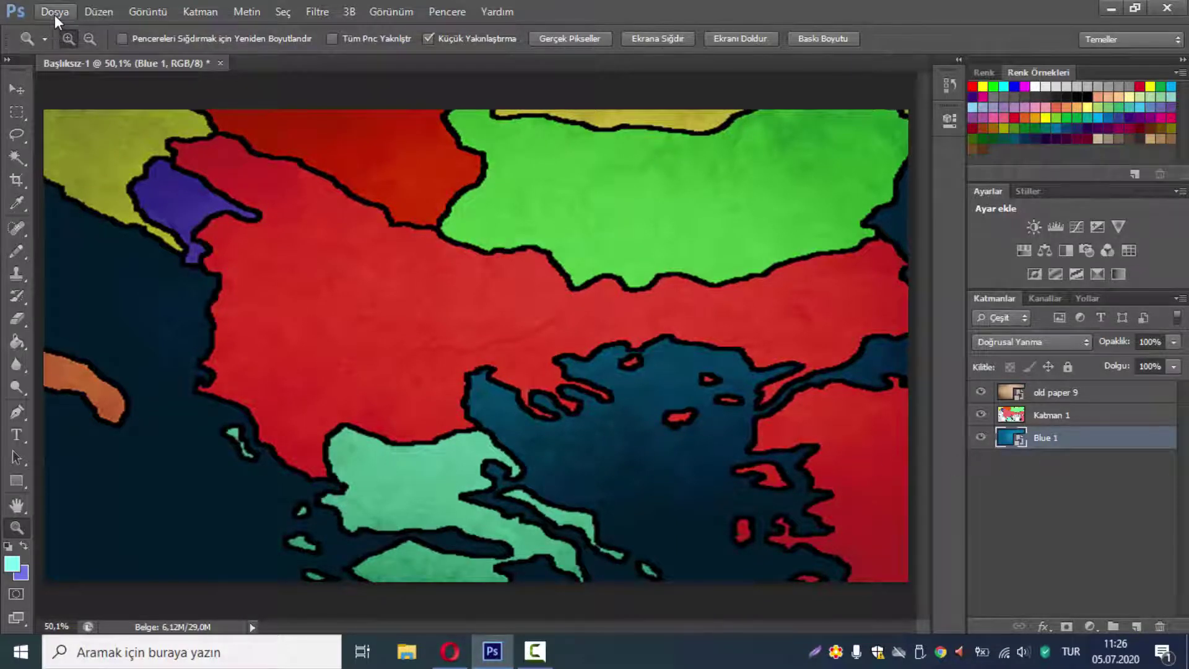
pyautogui.click(1152, 390)
pyautogui.click(1173, 341)
pyautogui.moveTo(1181, 363); pyautogui.dragTo(1155, 364)
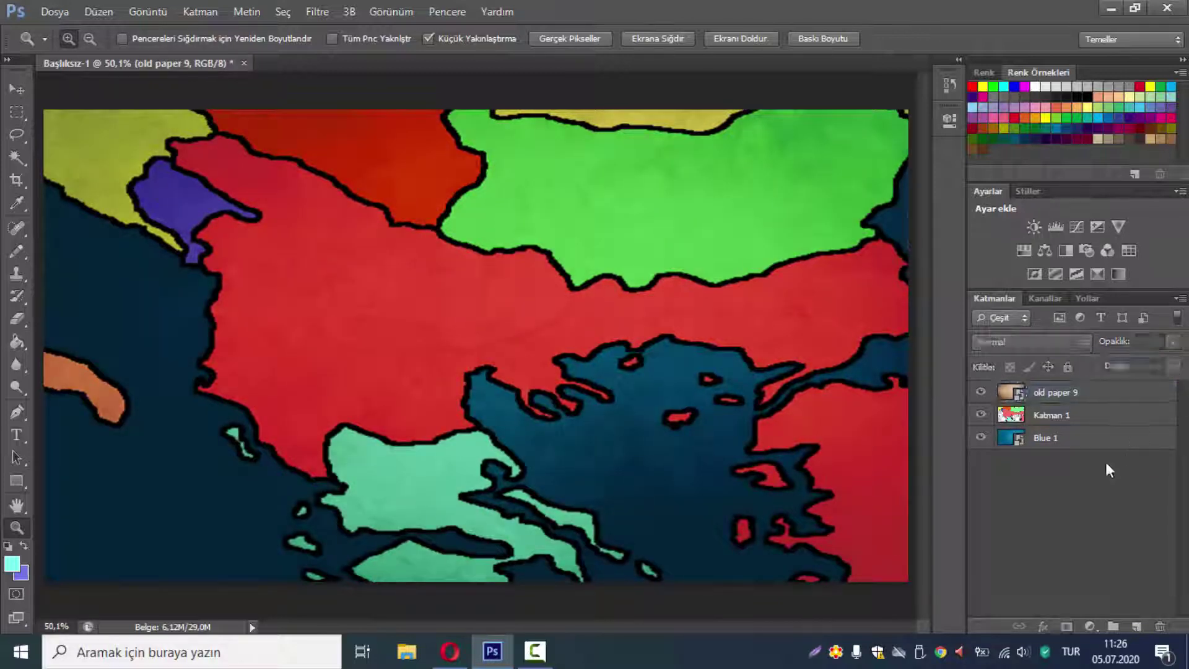
pyautogui.click(1070, 440)
pyautogui.click(1174, 341)
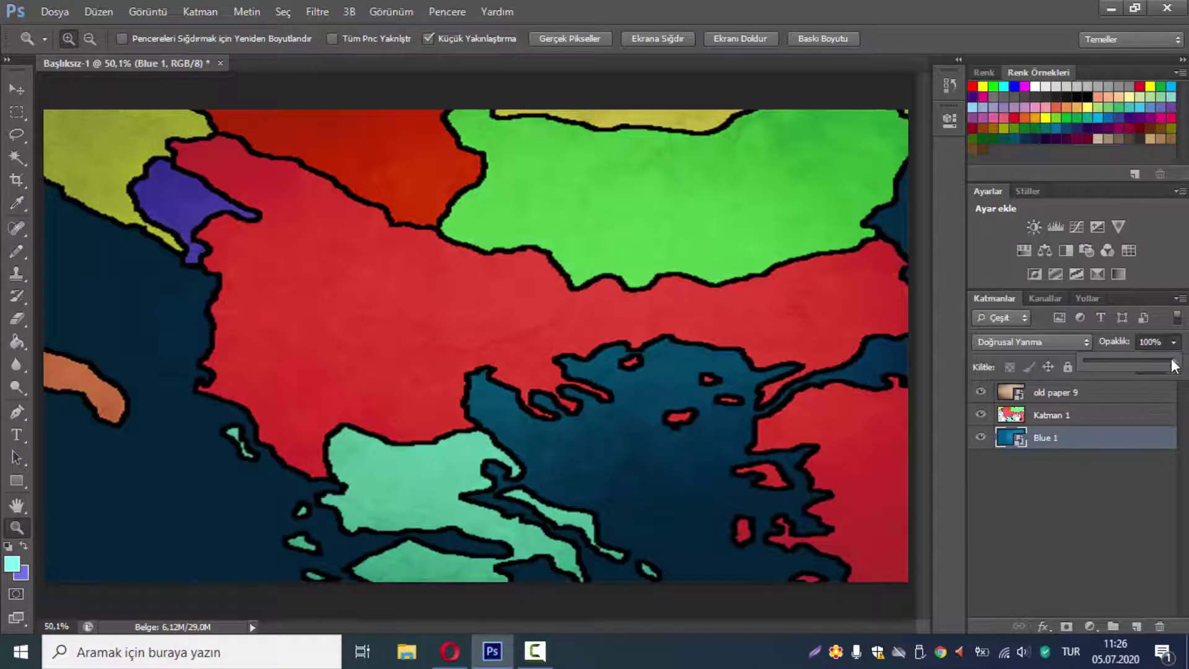
pyautogui.moveTo(1176, 364); pyautogui.dragTo(1172, 364)
pyautogui.click(1133, 461)
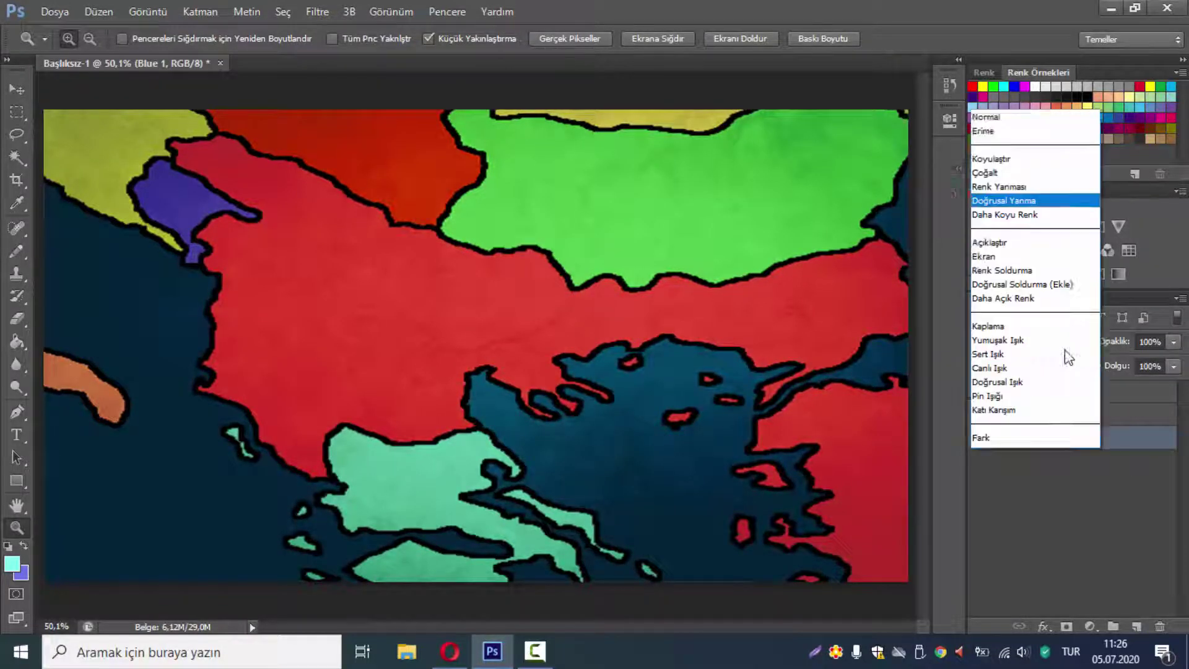
pyautogui.click(1062, 342)
pyautogui.click(986, 7)
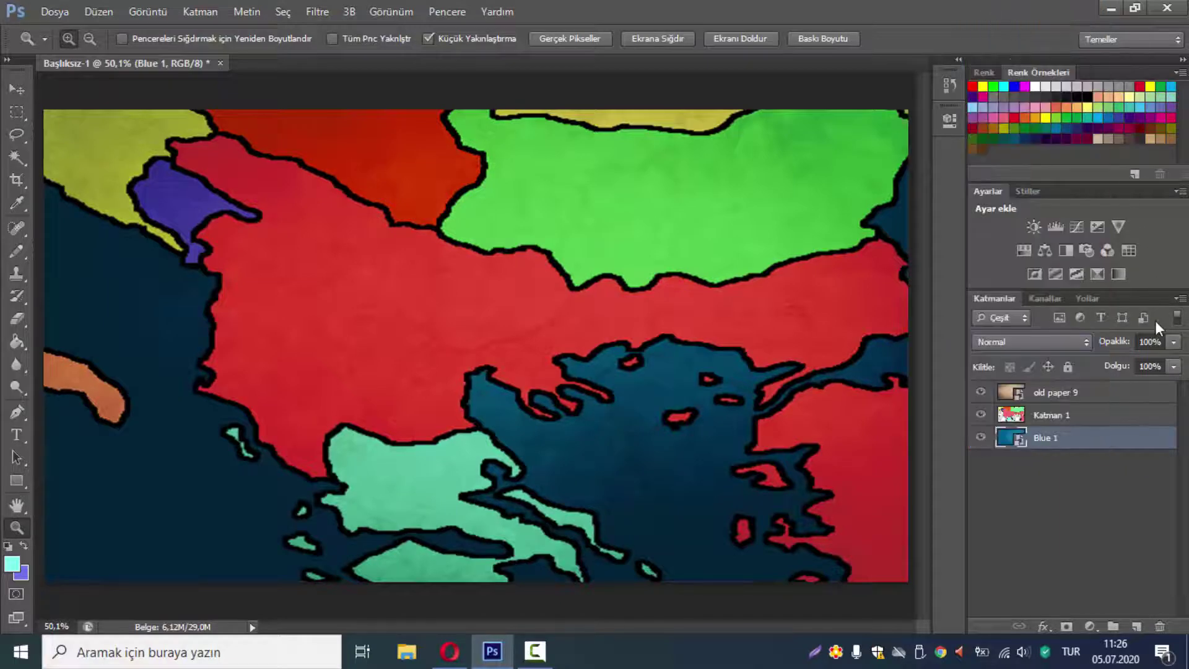
pyautogui.click(1174, 342)
pyautogui.moveTo(1173, 361)
pyautogui.mouseDown()
pyautogui.moveTo(1163, 359)
pyautogui.moveTo(1173, 362)
pyautogui.mouseUp()
pyautogui.click(1061, 343)
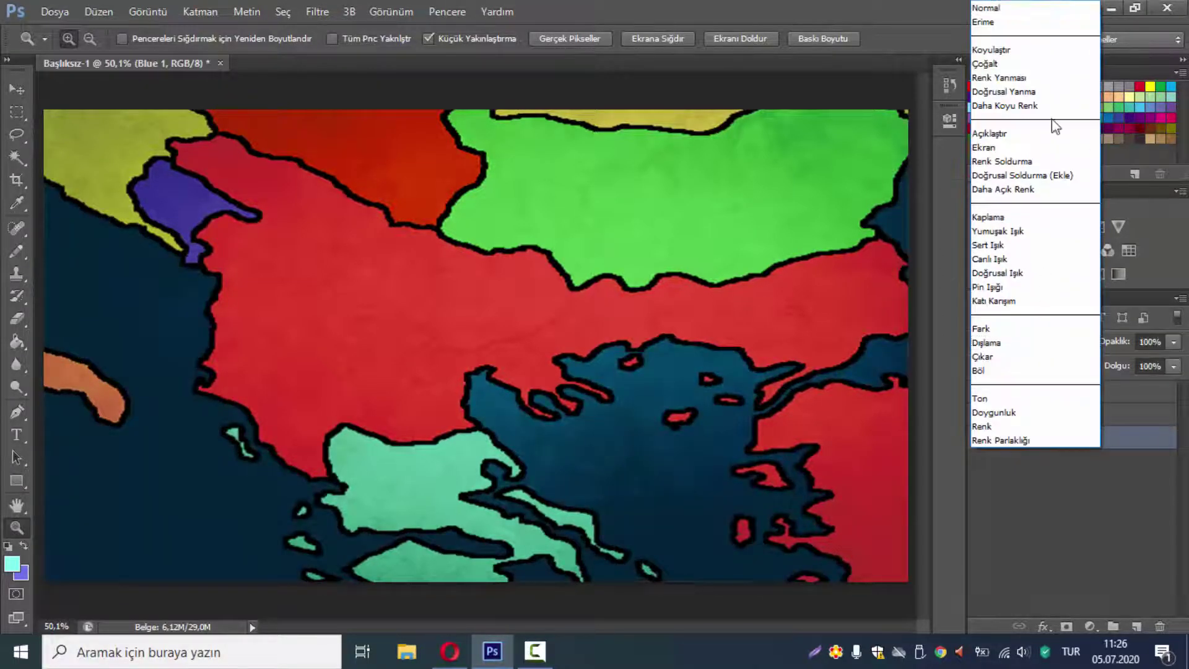
pyautogui.click(997, 77)
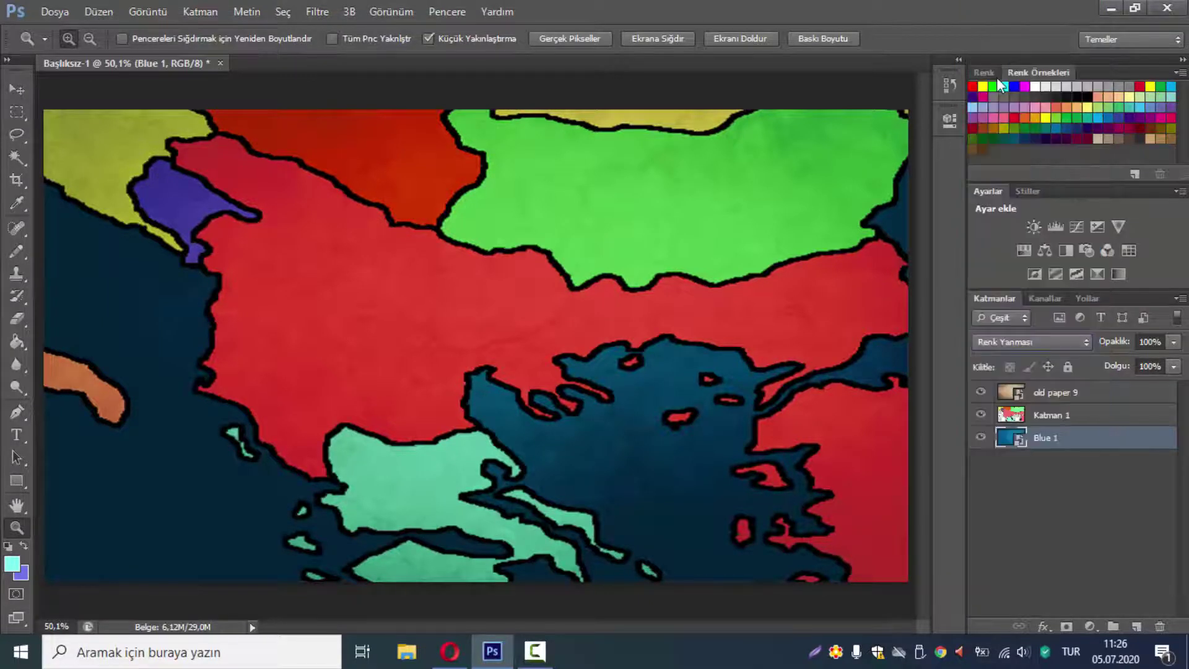
pyautogui.click(1040, 341)
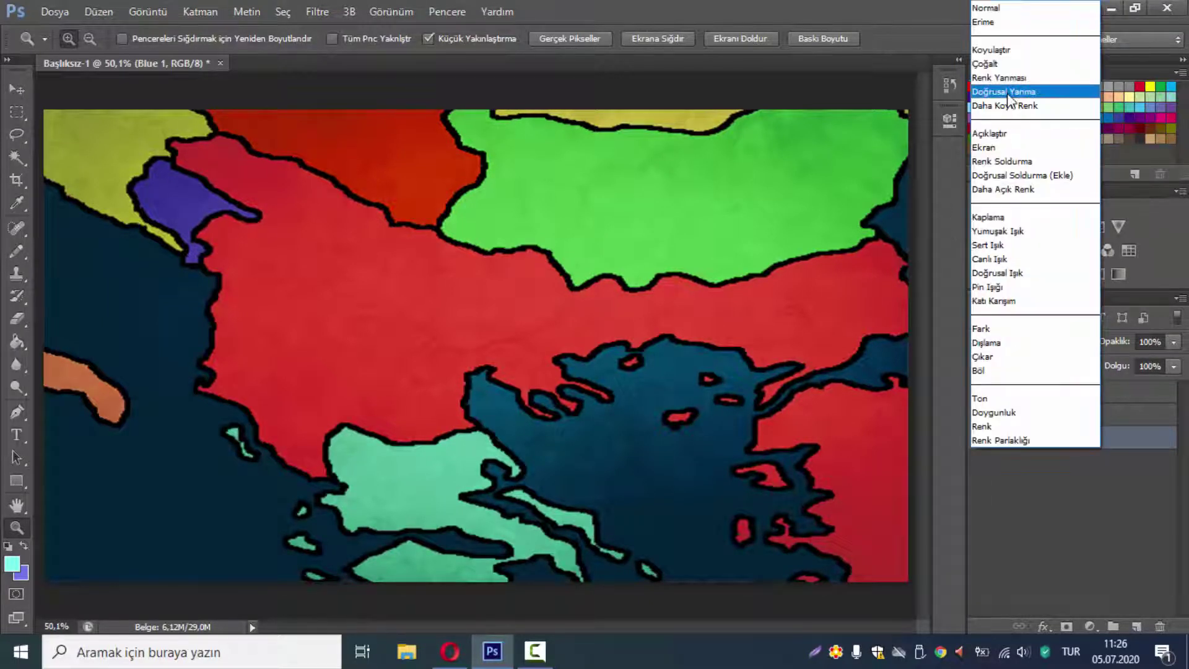
pyautogui.click(1003, 89)
pyautogui.moveTo(1046, 437)
pyautogui.mouseDown()
pyautogui.moveTo(1050, 418)
pyautogui.moveTo(1044, 439)
pyautogui.mouseUp()
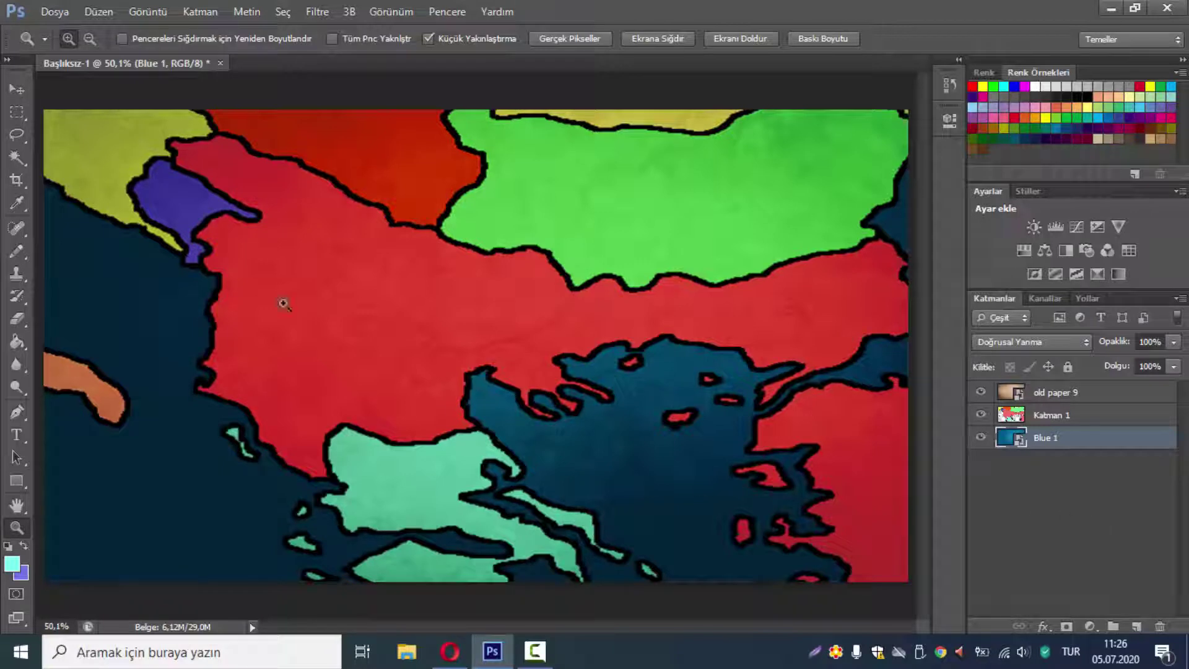
# Reset the colours to default white and black and switch to the brush tool
pyautogui.click(54, 11)
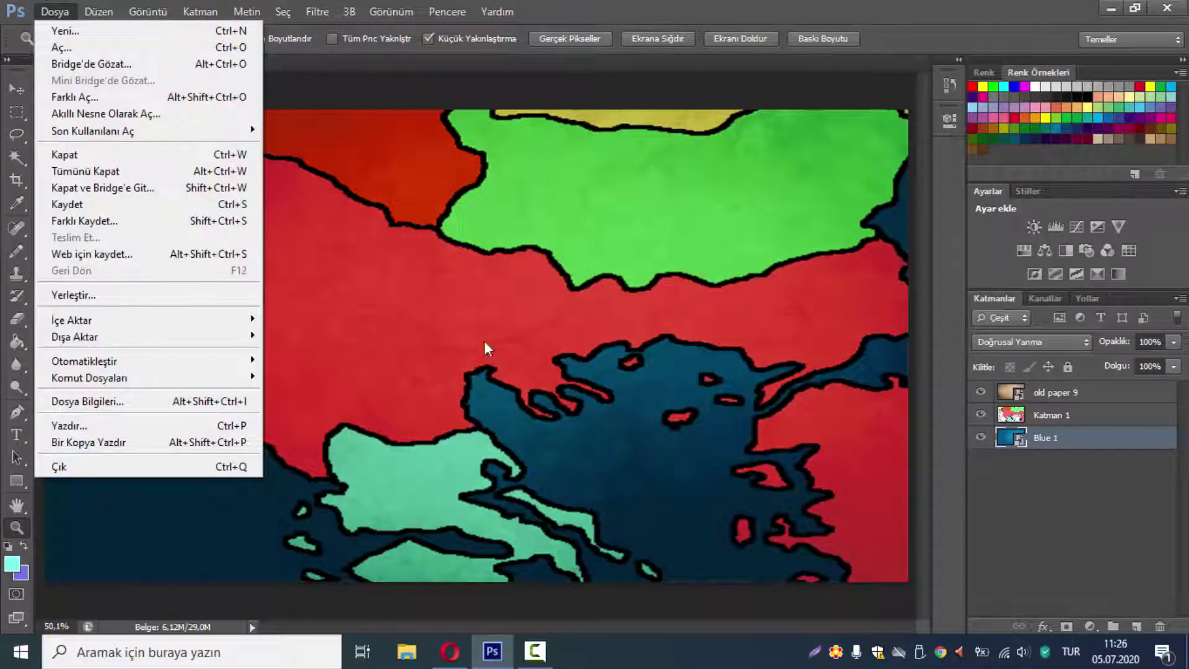
pyautogui.click(1056, 487)
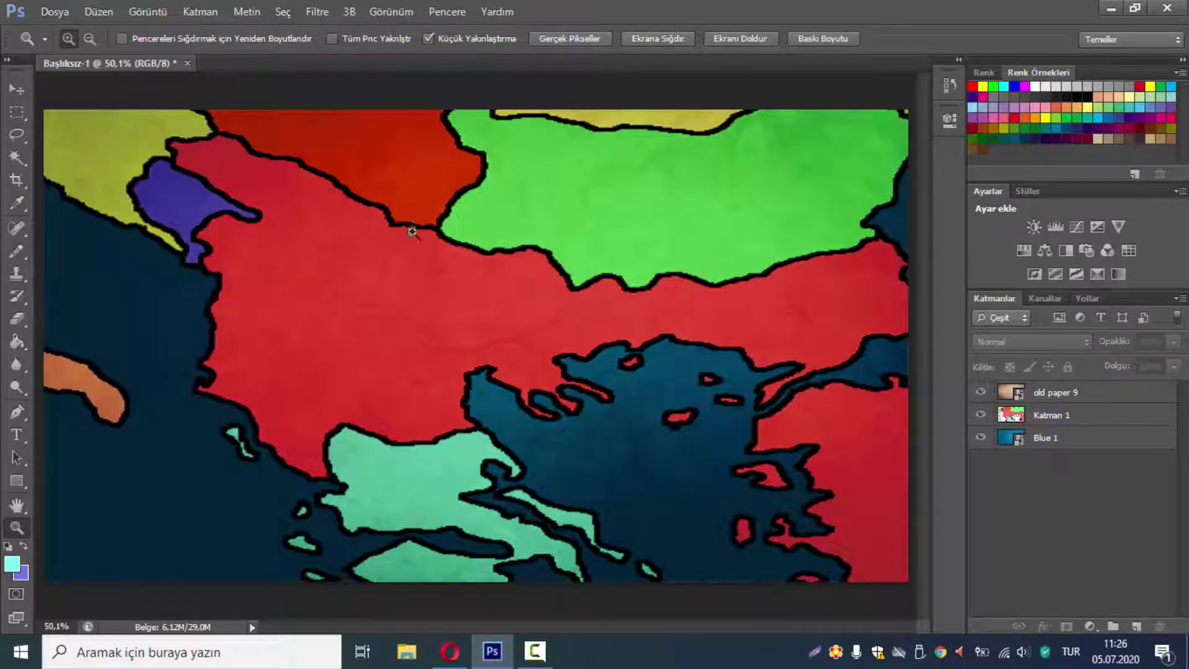
pyautogui.click(8, 547)
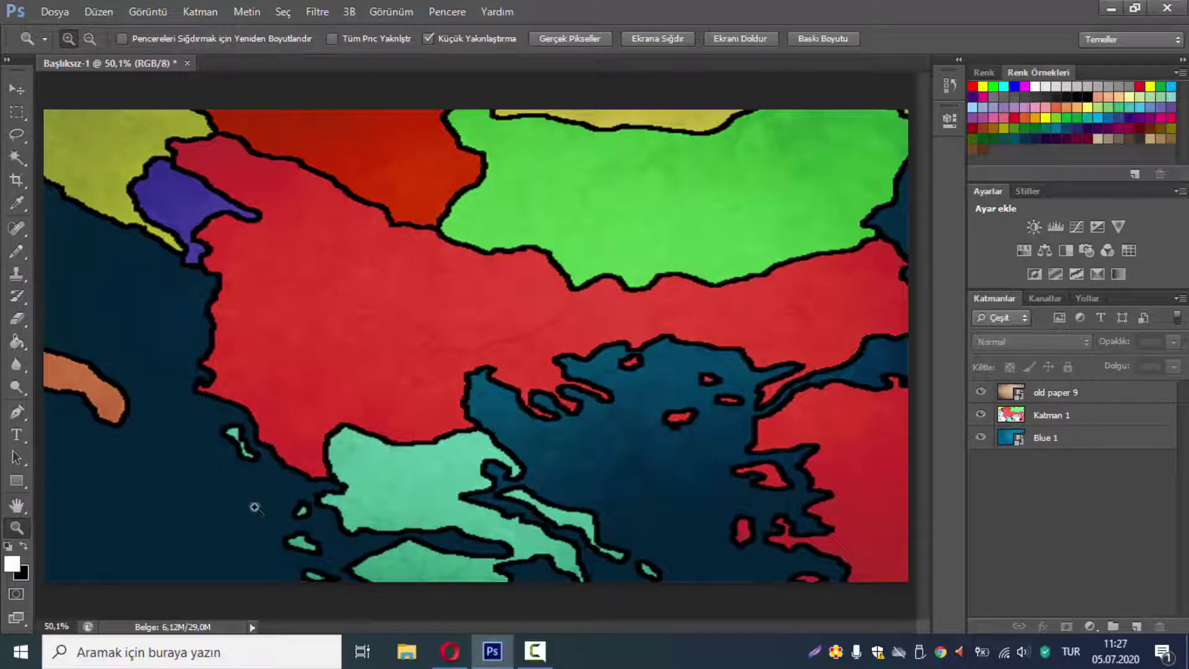
pyautogui.press('b')
pyautogui.hotkey('alt', 'b')
pyautogui.press('Escape')
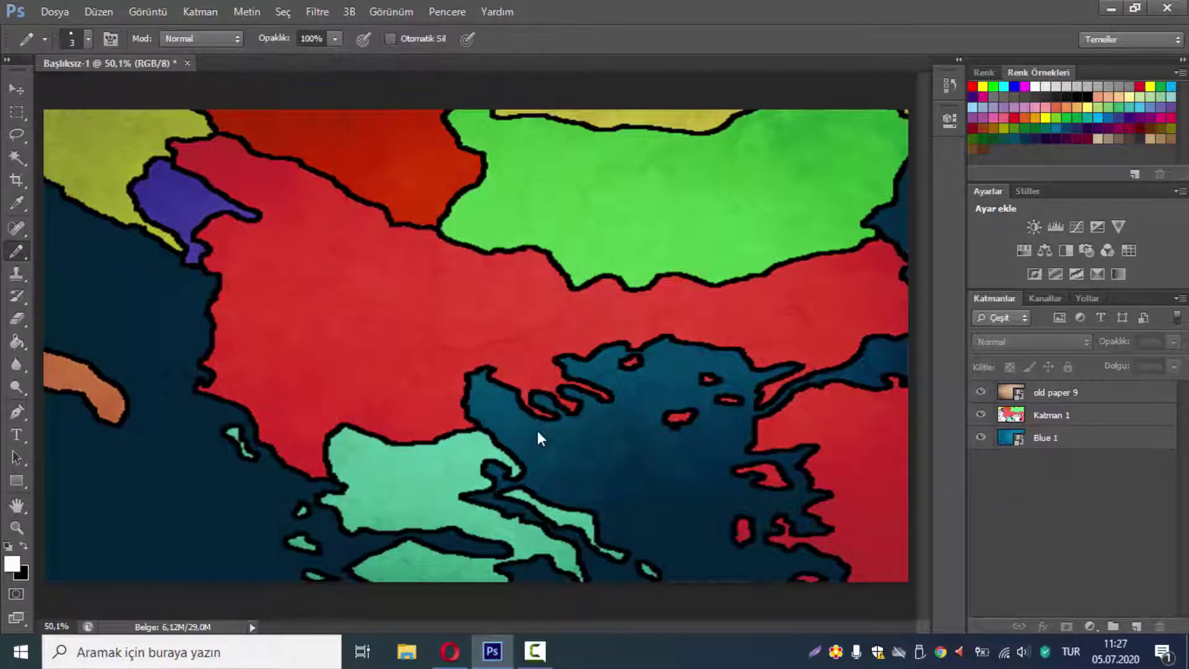
pyautogui.hotkey('alt', 'b')
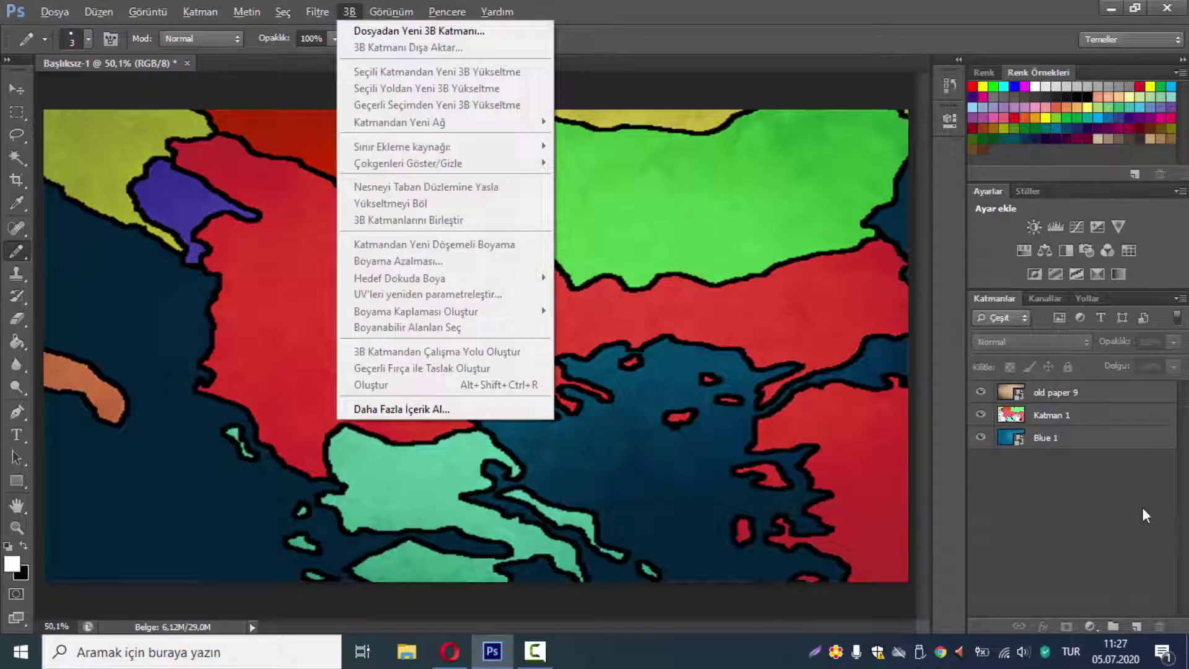
pyautogui.press('Escape')
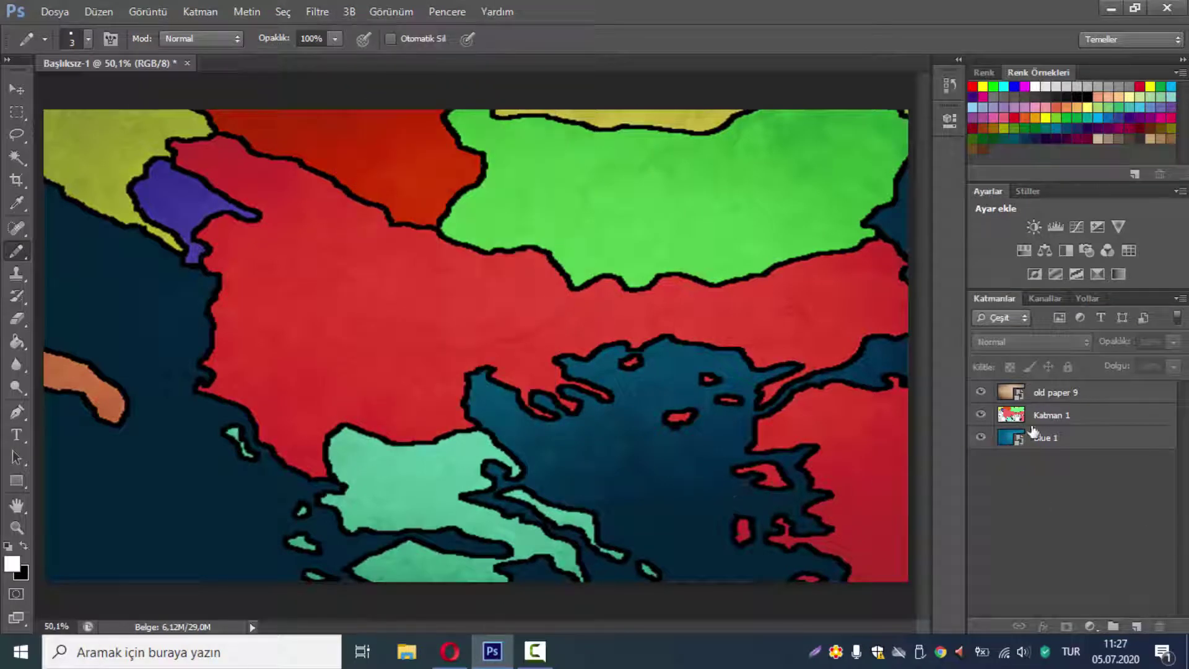
# Select Katman 1, enlarge the brush tip to 125 px, and add a new empty layer
pyautogui.click(1059, 416)
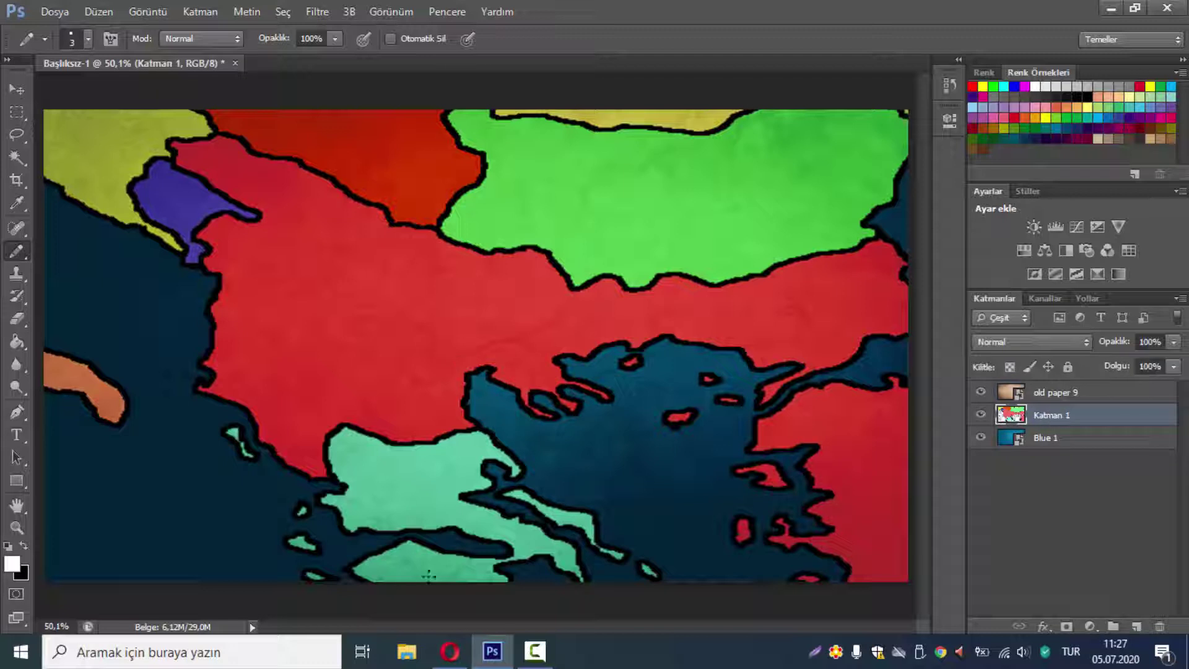
pyautogui.rightClick(292, 425)
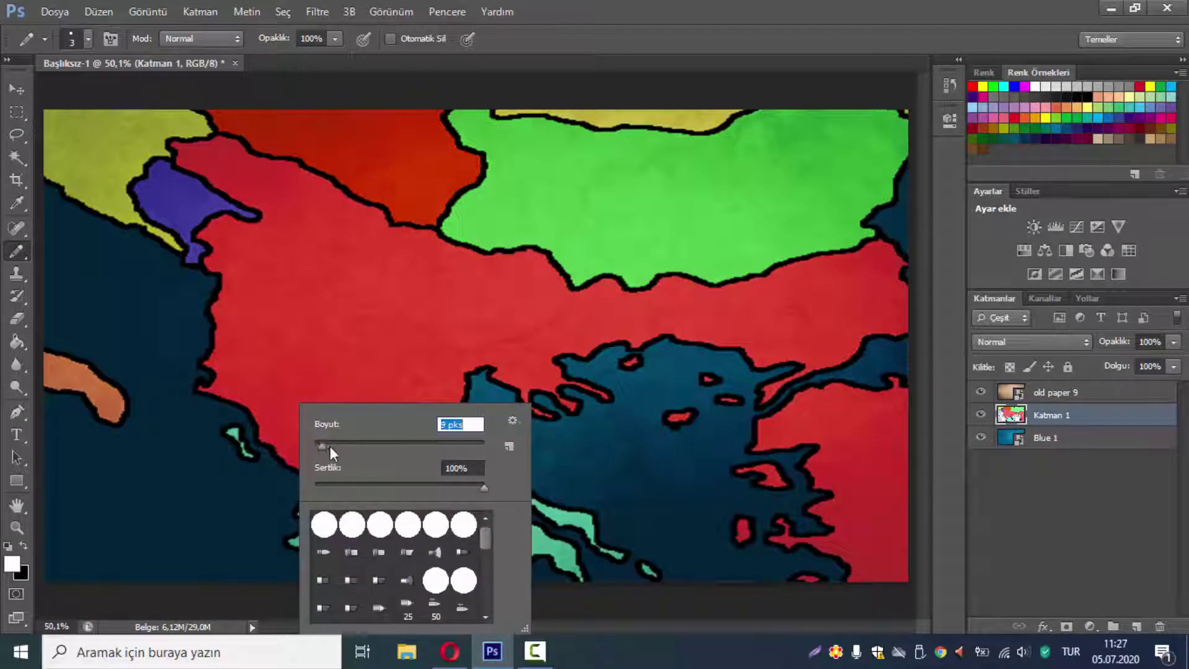
pyautogui.moveTo(342, 441); pyautogui.dragTo(408, 445)
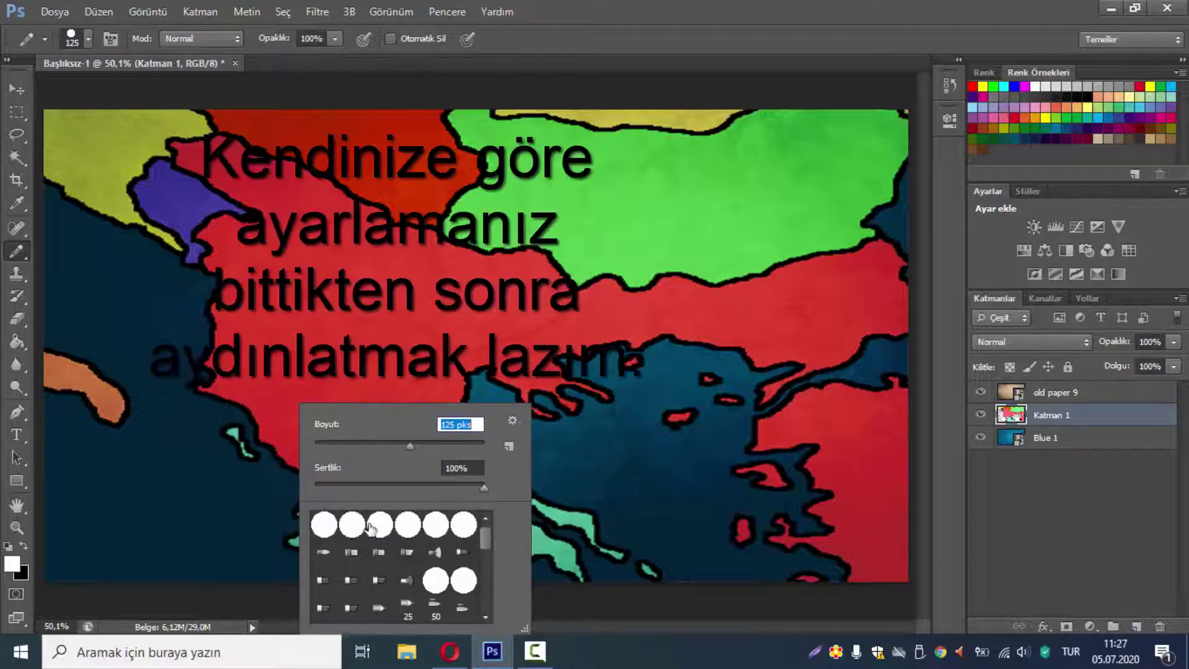
pyautogui.click(1058, 544)
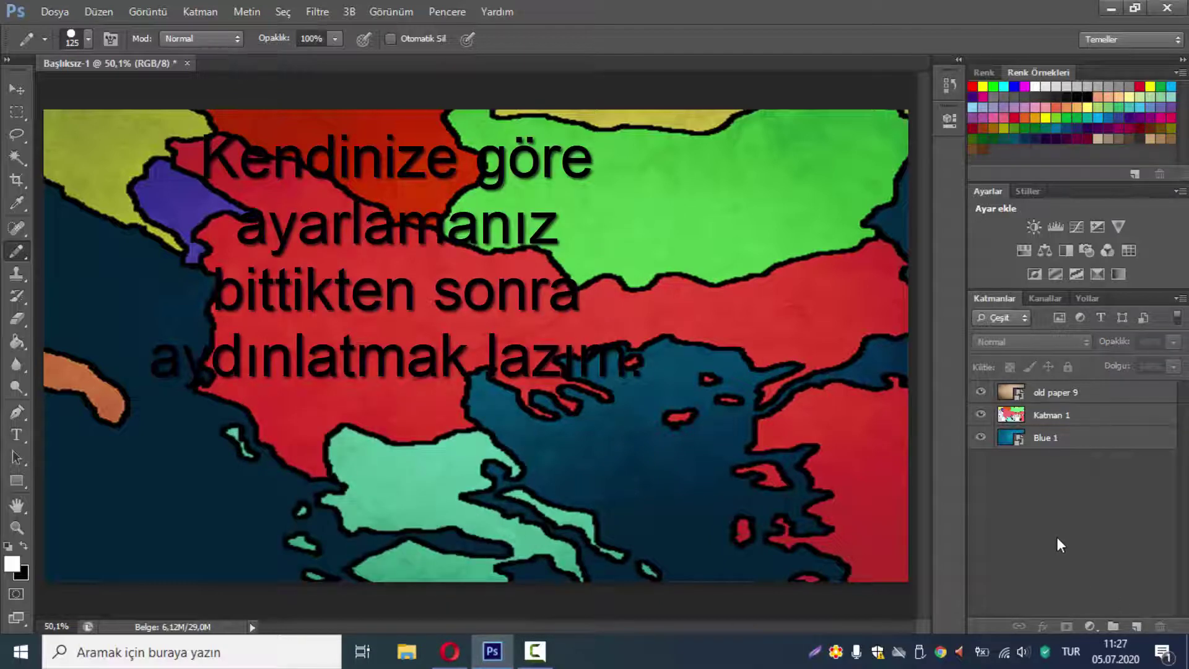
pyautogui.click(1136, 629)
# Move the new layer under old paper 9 and test a 91 px brush, undoing the strokes
pyautogui.moveTo(1052, 392); pyautogui.dragTo(1053, 414)
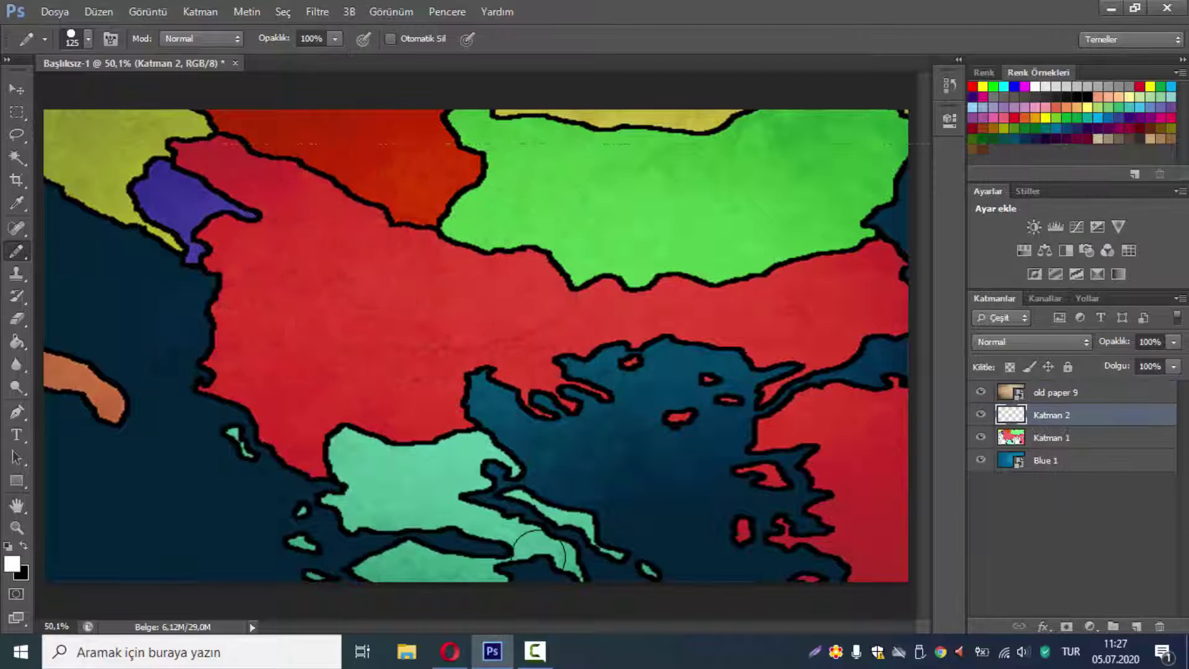
pyautogui.rightClick(360, 573)
pyautogui.moveTo(467, 448); pyautogui.dragTo(460, 448)
pyautogui.press('Return')
pyautogui.moveTo(354, 573)
pyautogui.mouseDown()
pyautogui.moveTo(368, 581)
pyautogui.moveTo(411, 563)
pyautogui.moveTo(403, 522)
pyautogui.moveTo(477, 548)
pyautogui.mouseUp()
pyautogui.hotkey('ctrl', 'z')
pyautogui.press('z')
pyautogui.press('b')
pyautogui.hotkey('ctrl', 'alt', 'z')
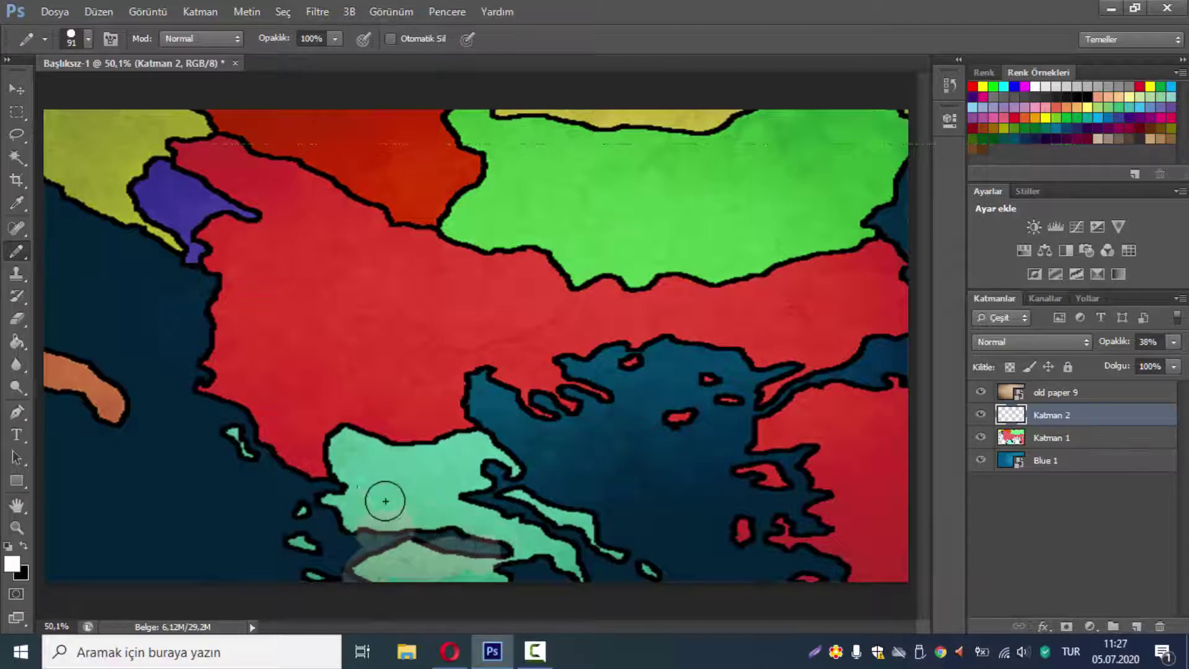
pyautogui.hotkey('ctrl', 'alt', 'z')
pyautogui.hotkey('ctrl', 'alt', 'z')
pyautogui.hotkey('ctrl', 'alt', 'z')
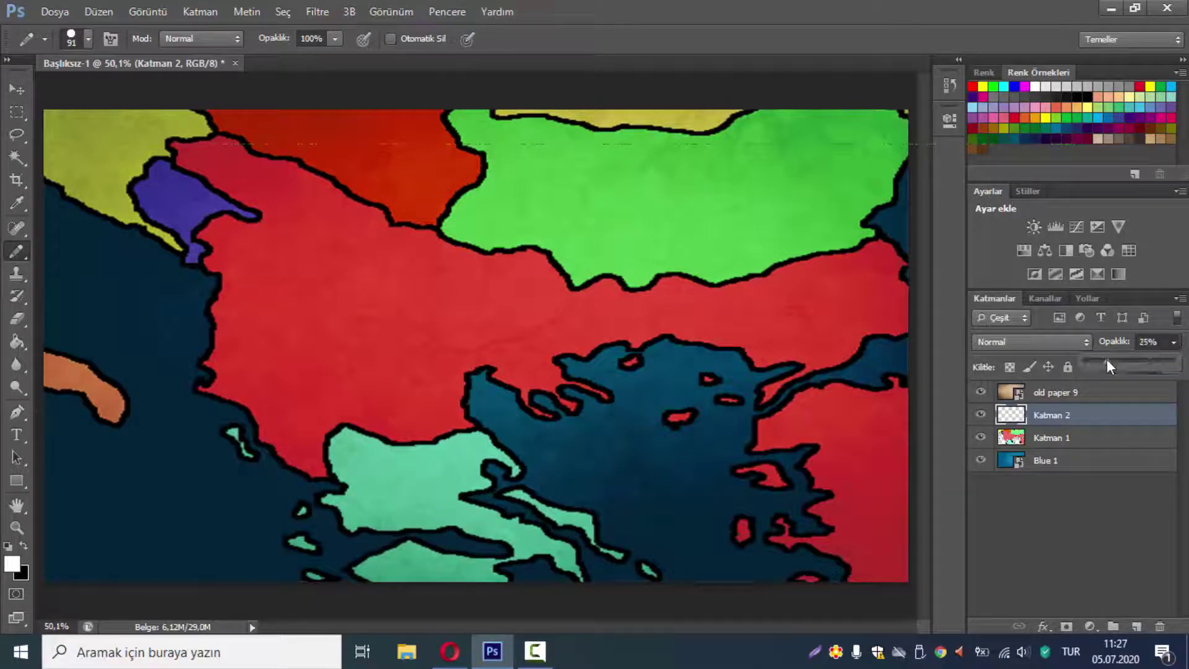
# Set the brush to 70 px and paint white halos along the coastlines and islands
pyautogui.rightClick(427, 533)
pyautogui.doubleClick(589, 420)
pyautogui.write('70 pks')
pyautogui.press('Return')
pyautogui.moveTo(347, 566)
pyautogui.mouseDown()
pyautogui.moveTo(494, 550)
pyautogui.moveTo(325, 471)
pyautogui.moveTo(225, 310)
pyautogui.moveTo(50, 186)
pyautogui.mouseUp()
pyautogui.moveTo(49, 380); pyautogui.dragTo(127, 405)
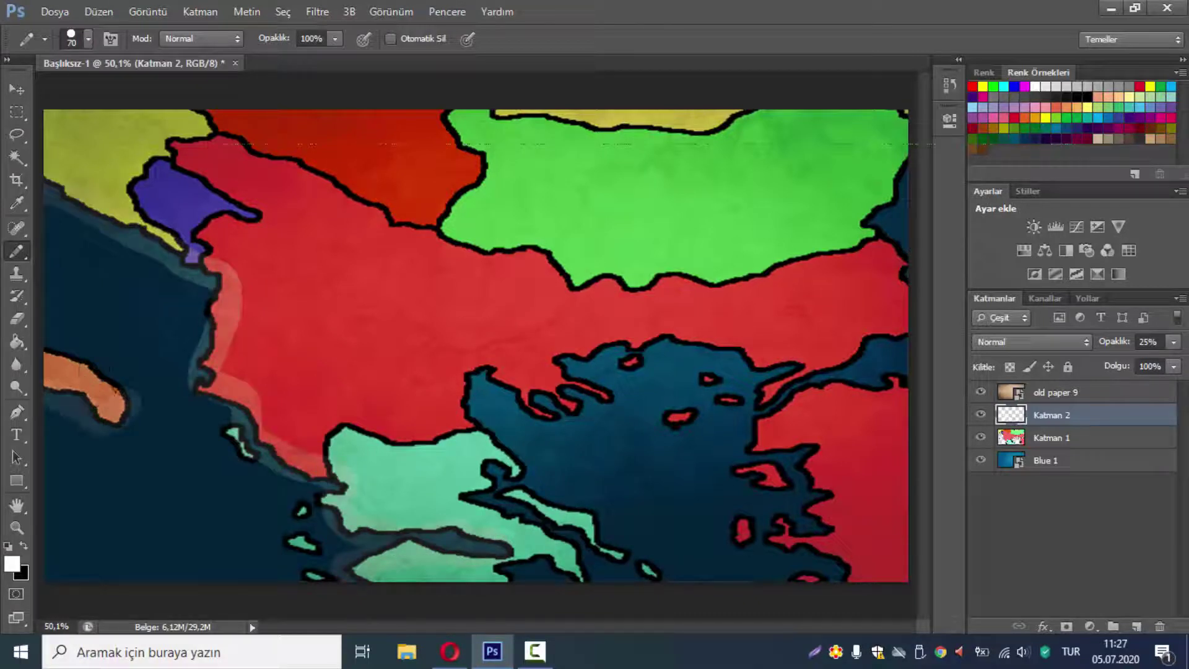
pyautogui.moveTo(47, 331); pyautogui.dragTo(127, 406)
pyautogui.moveTo(509, 583)
pyautogui.mouseDown()
pyautogui.moveTo(474, 486)
pyautogui.moveTo(538, 365)
pyautogui.moveTo(613, 353)
pyautogui.moveTo(547, 392)
pyautogui.moveTo(597, 353)
pyautogui.moveTo(681, 335)
pyautogui.moveTo(805, 372)
pyautogui.moveTo(900, 282)
pyautogui.moveTo(901, 139)
pyautogui.mouseUp()
pyautogui.moveTo(895, 378)
pyautogui.mouseDown()
pyautogui.moveTo(867, 415)
pyautogui.moveTo(774, 471)
pyautogui.moveTo(805, 570)
pyautogui.mouseUp()
pyautogui.moveTo(774, 396)
pyautogui.mouseDown()
pyautogui.moveTo(737, 551)
pyautogui.moveTo(755, 462)
pyautogui.moveTo(787, 538)
pyautogui.moveTo(824, 587)
pyautogui.mouseUp()
pyautogui.moveTo(663, 406)
pyautogui.mouseDown()
pyautogui.moveTo(690, 436)
pyautogui.moveTo(706, 371)
pyautogui.moveTo(737, 412)
pyautogui.mouseUp()
# Fade the Katman 2 coastline halos to 9% opacity
pyautogui.click(1174, 342)
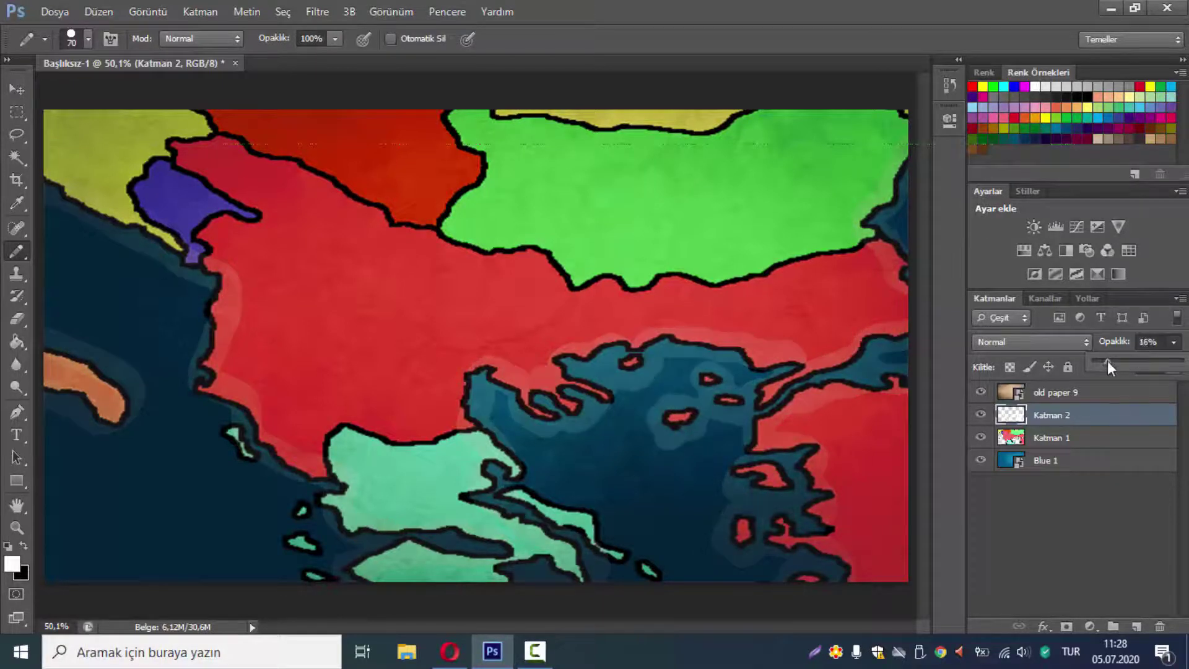
pyautogui.moveTo(1114, 361); pyautogui.dragTo(1106, 362)
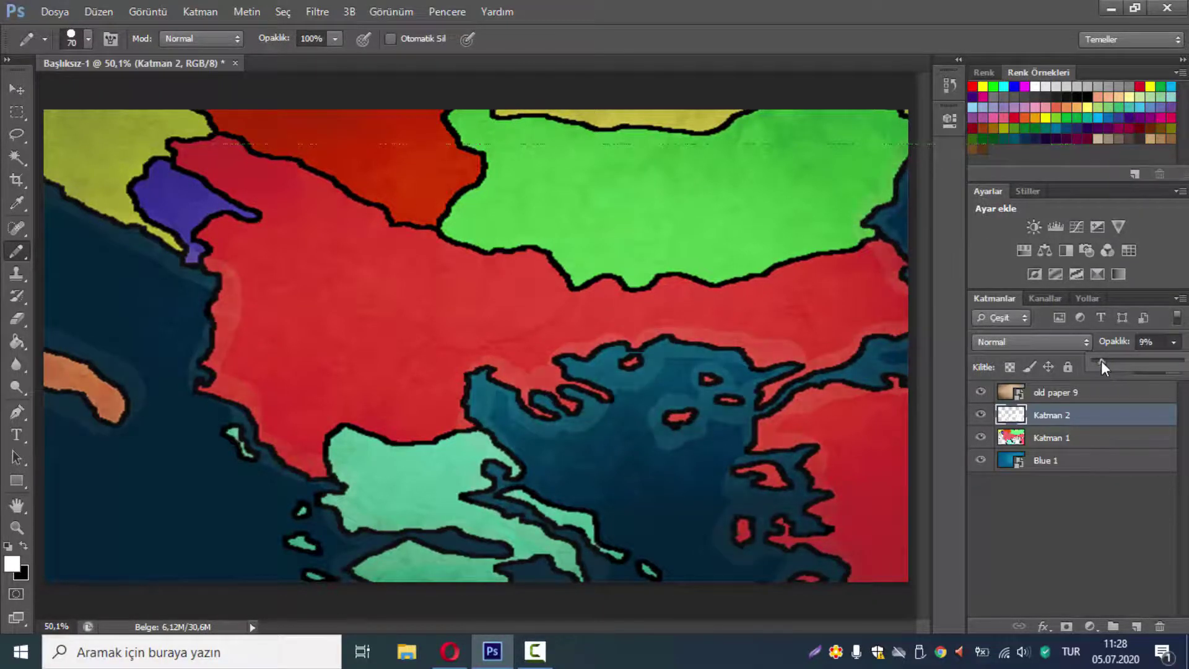
pyautogui.click(1083, 480)
pyautogui.write('MapHar')
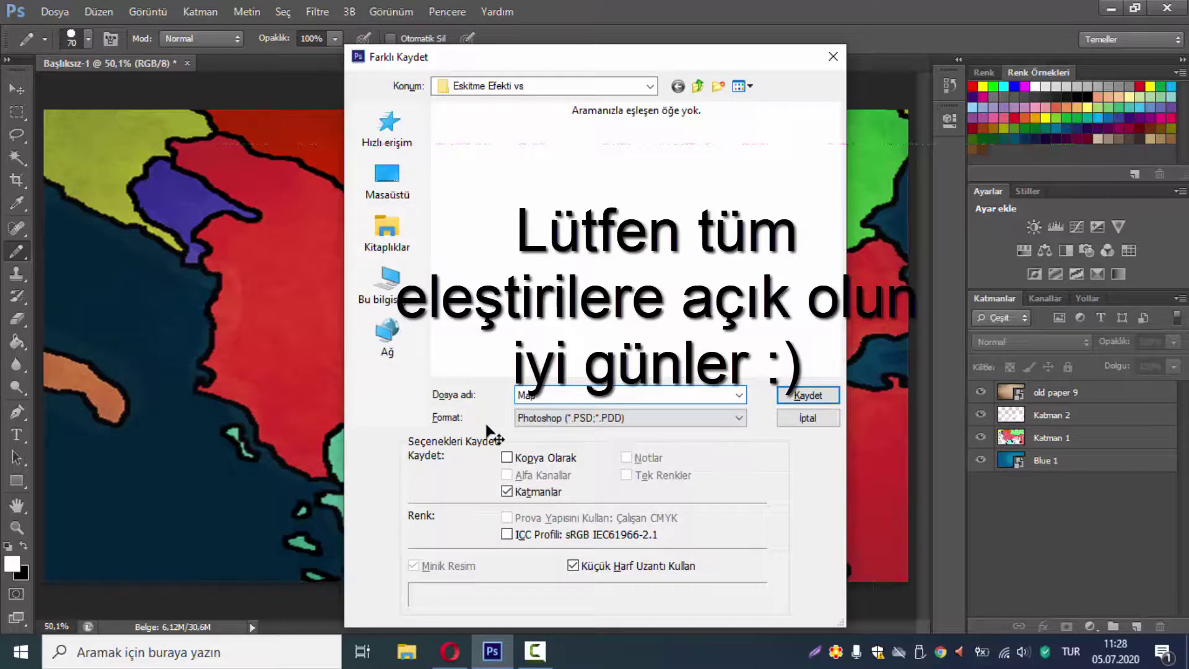
# Save the finished map as a PNG file
pyautogui.write('ita')
pyautogui.click(681, 418)
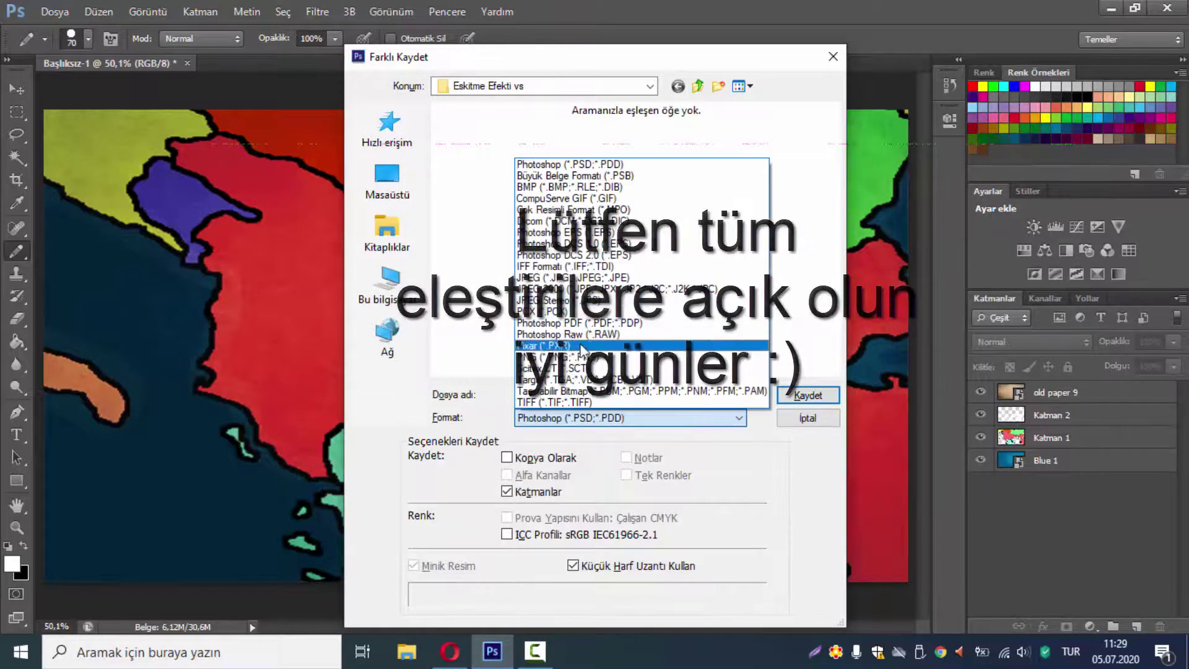
pyautogui.click(682, 370)
pyautogui.press('Return')
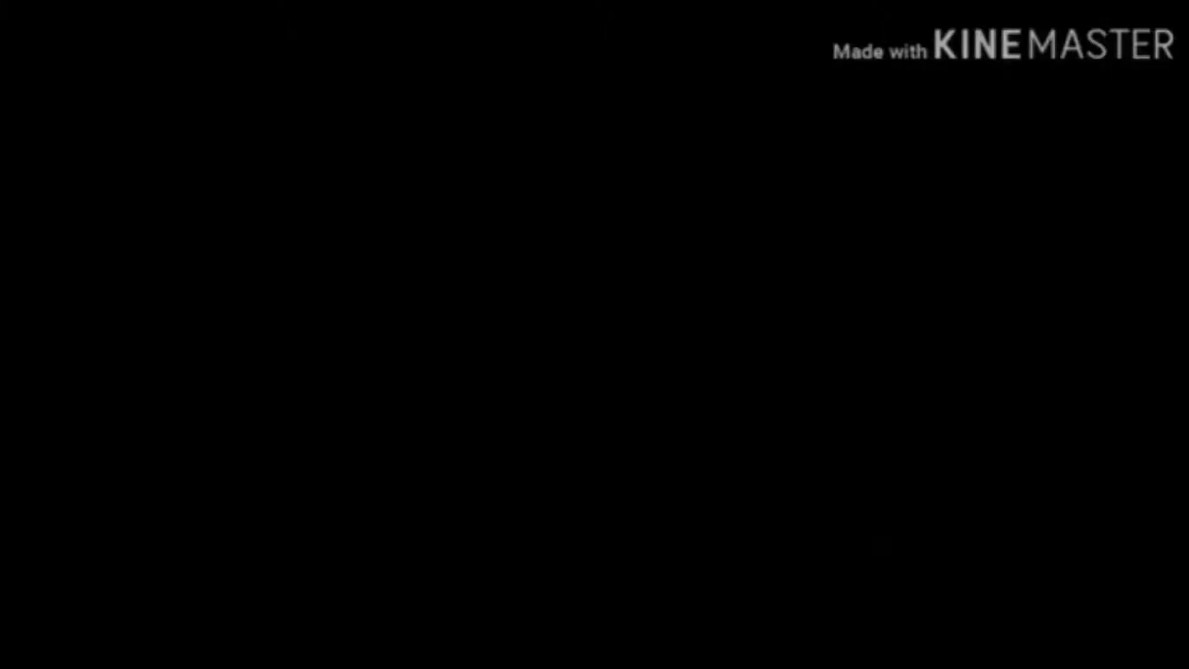